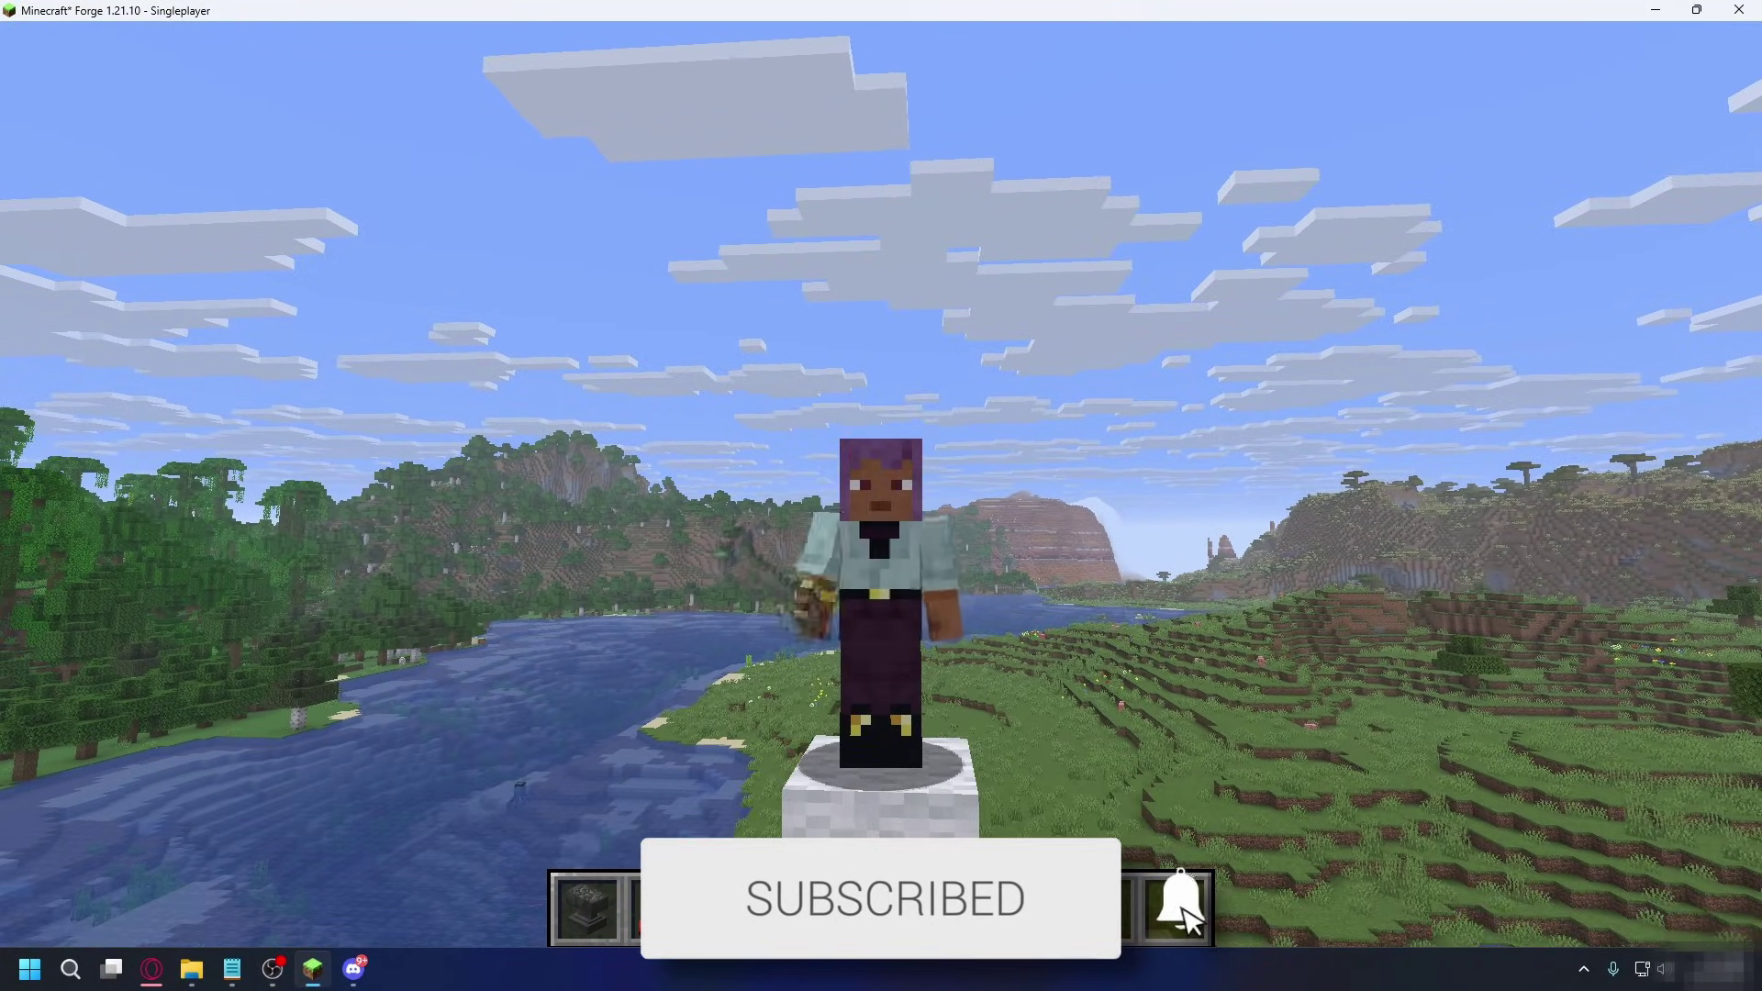
{"action": "left_click", "coordinate": [881, 483]}
{"action": "left_click", "coordinate": [881, 484]}
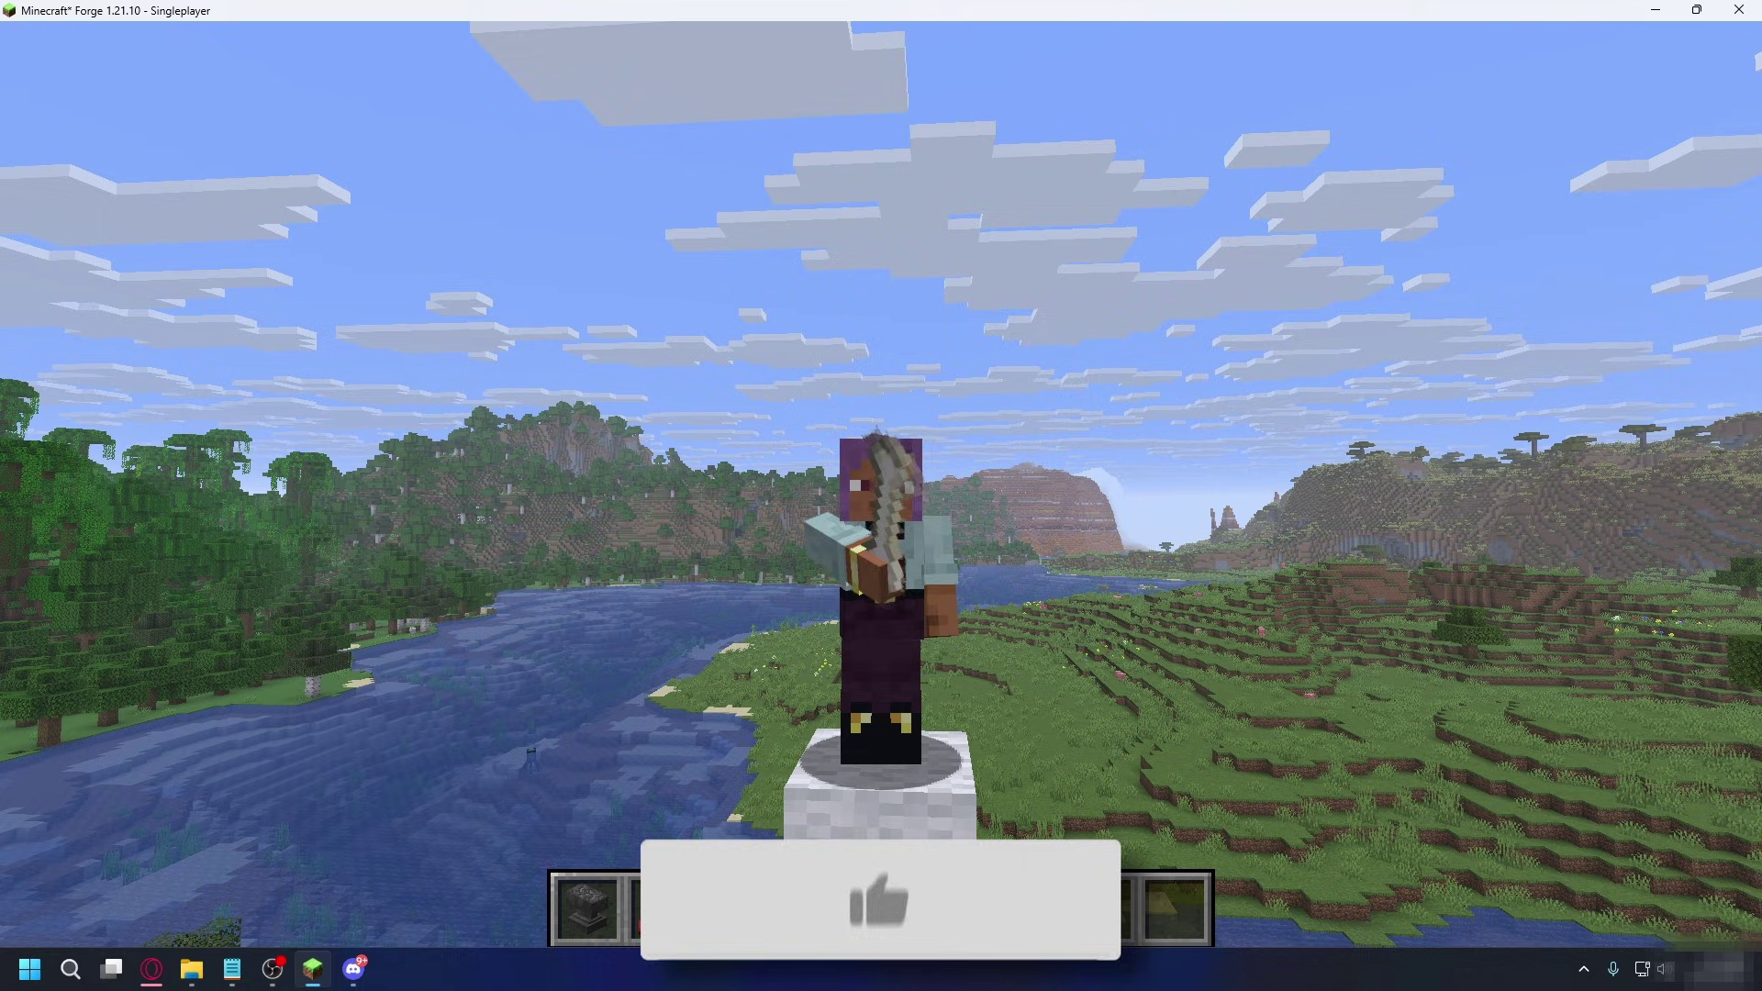
{"action": "left_click", "coordinate": [881, 483]}
{"action": "key", "text": "space"}
{"action": "left_click", "coordinate": [881, 483]}
{"action": "left_click", "coordinate": [881, 484]}
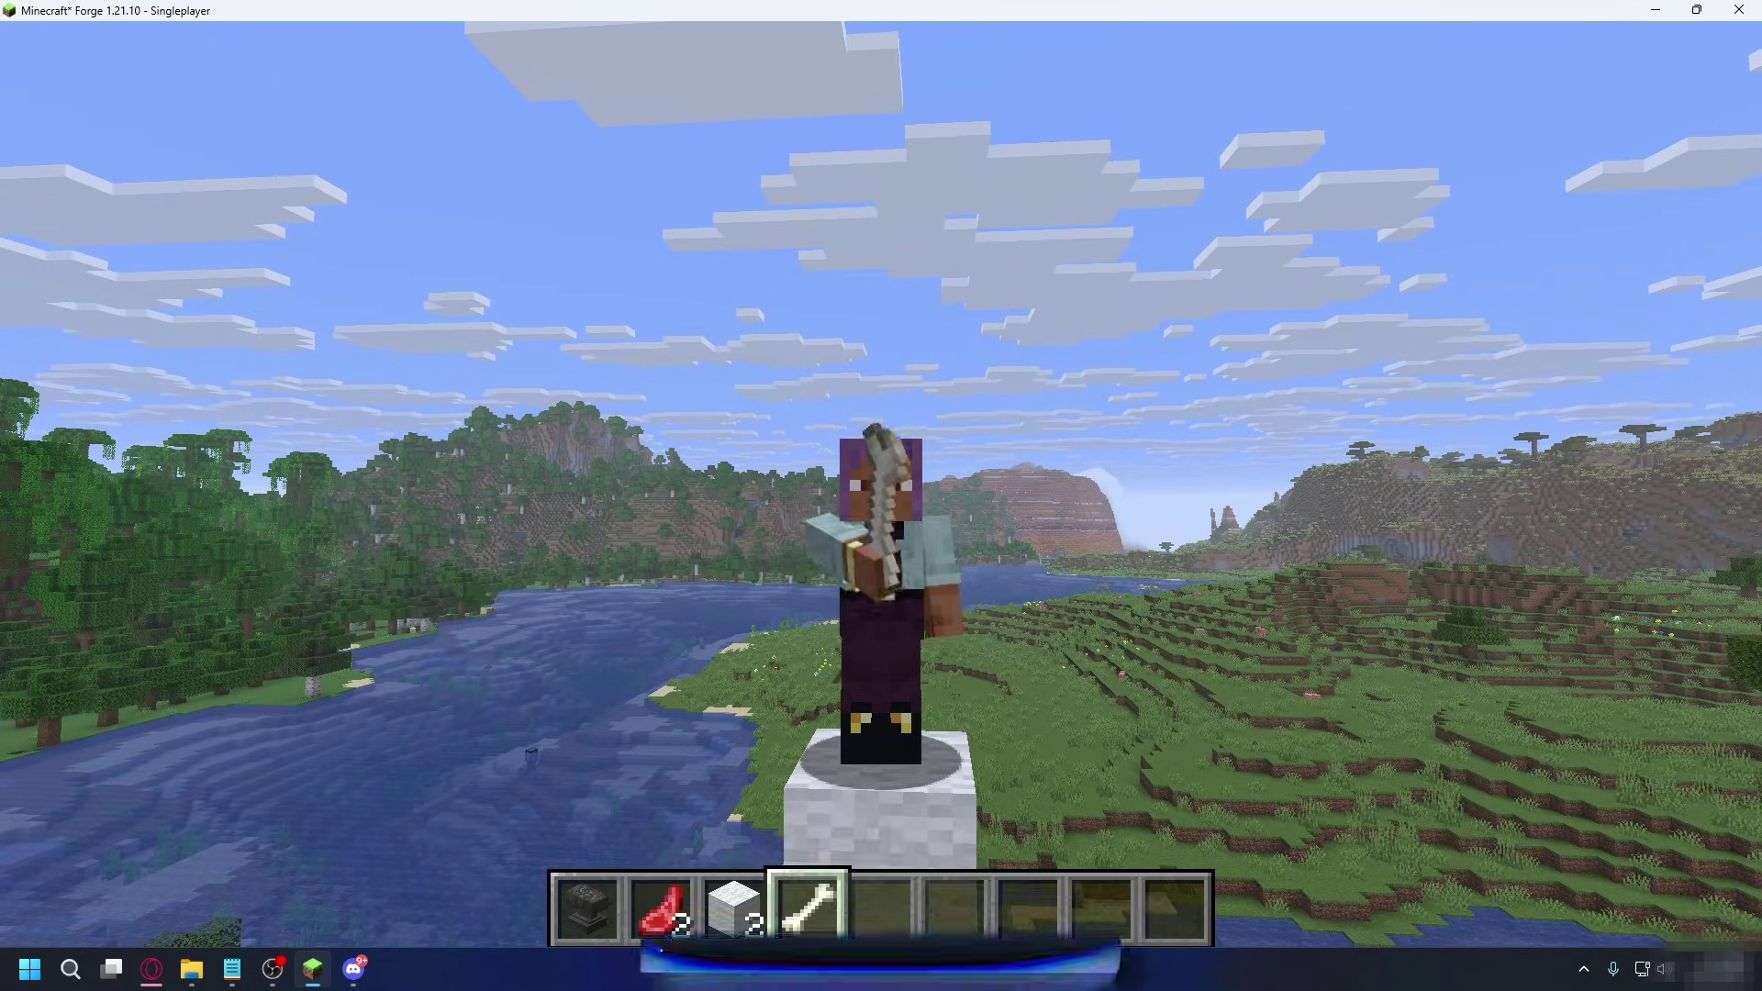
{"action": "key", "text": "space"}
{"action": "left_click", "coordinate": [880, 484]}
{"action": "left_click", "coordinate": [881, 483]}
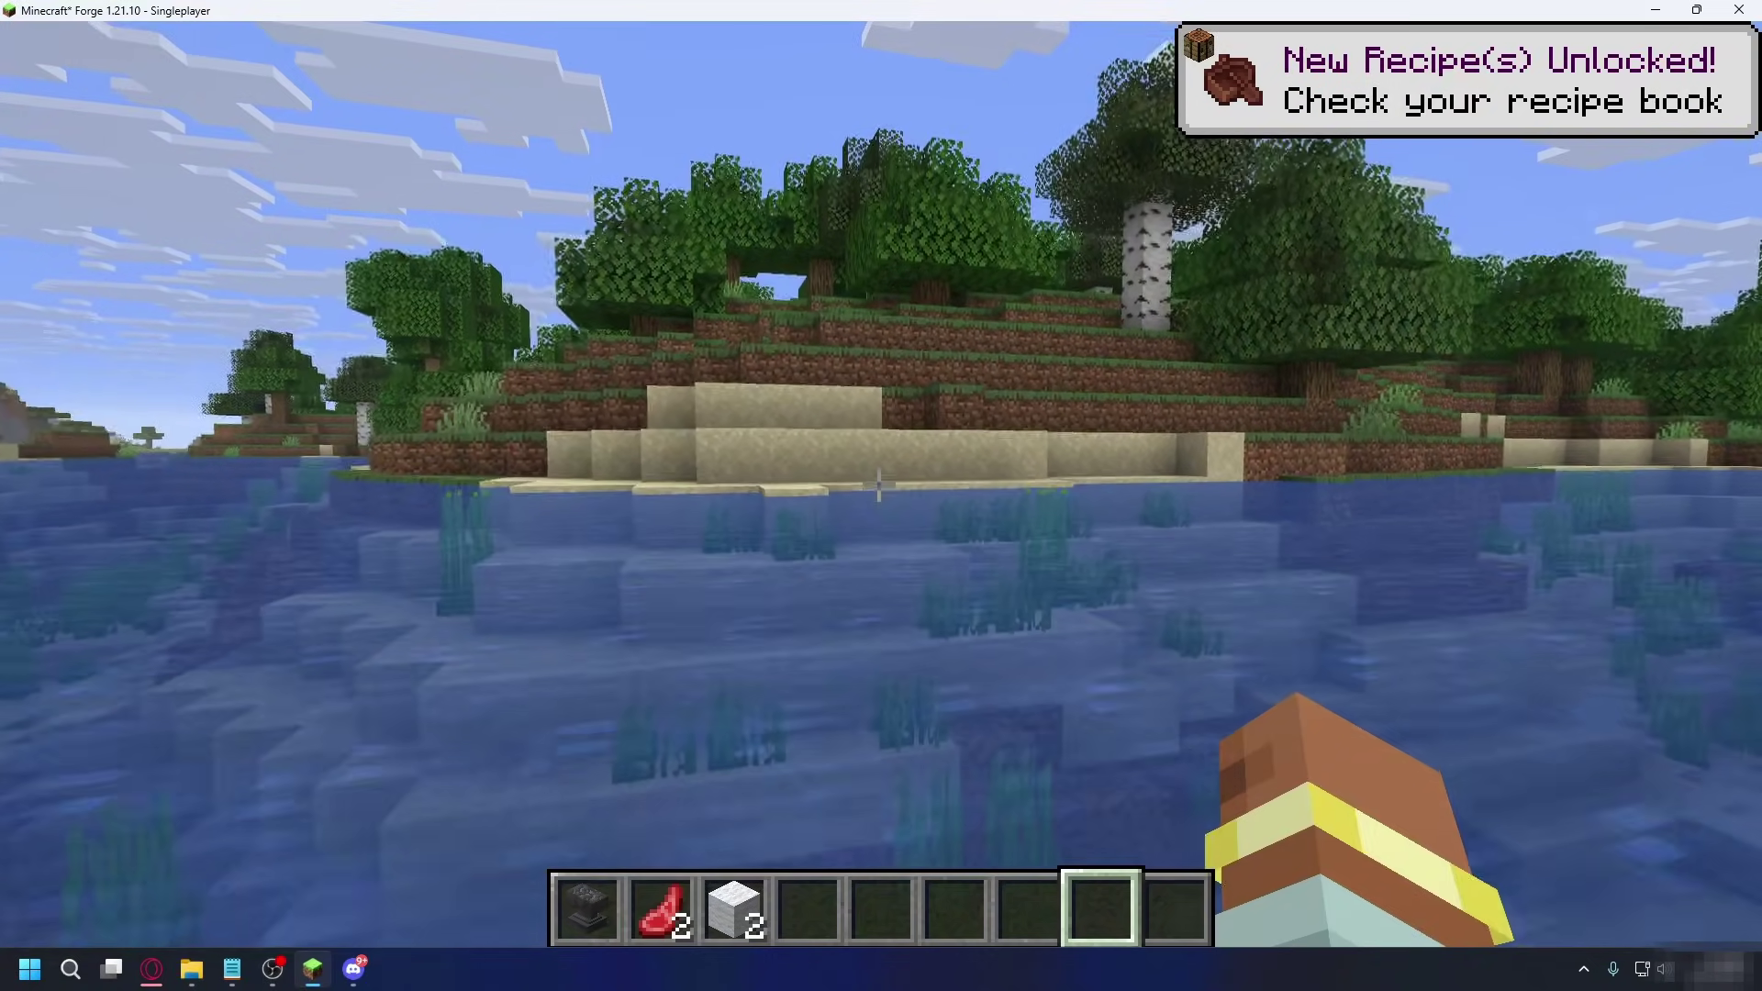
{"action": "key", "text": "w"}
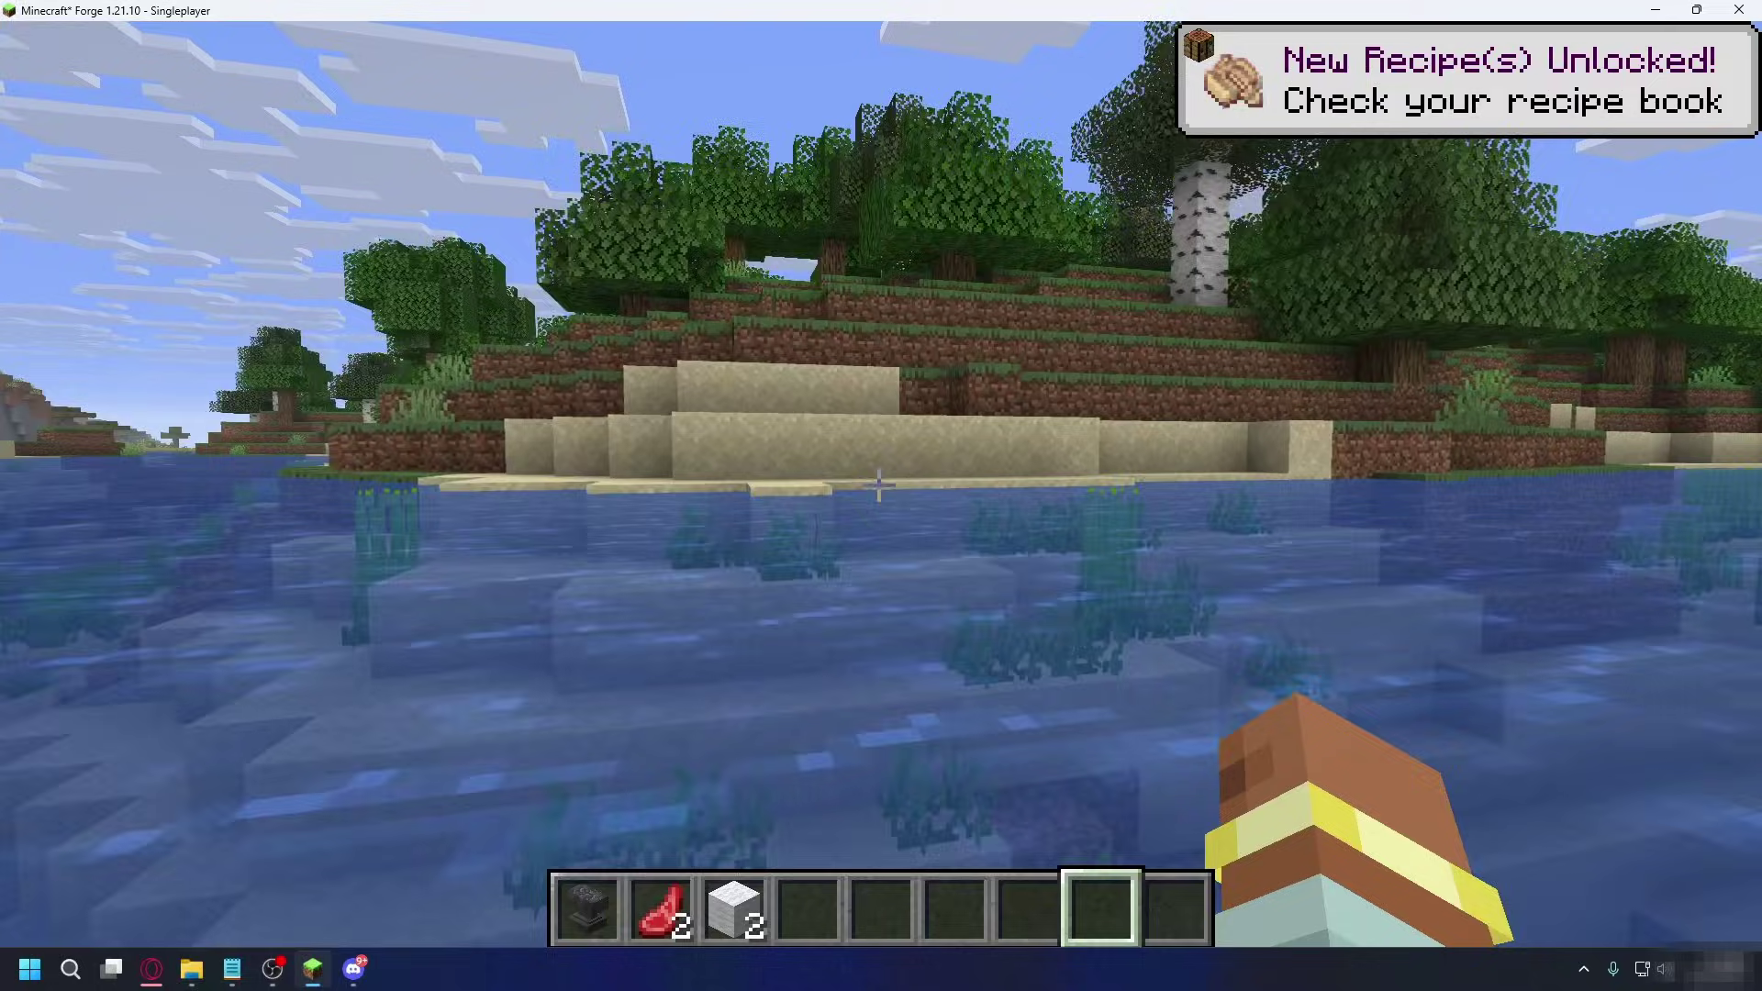
{"action": "key", "text": "w"}
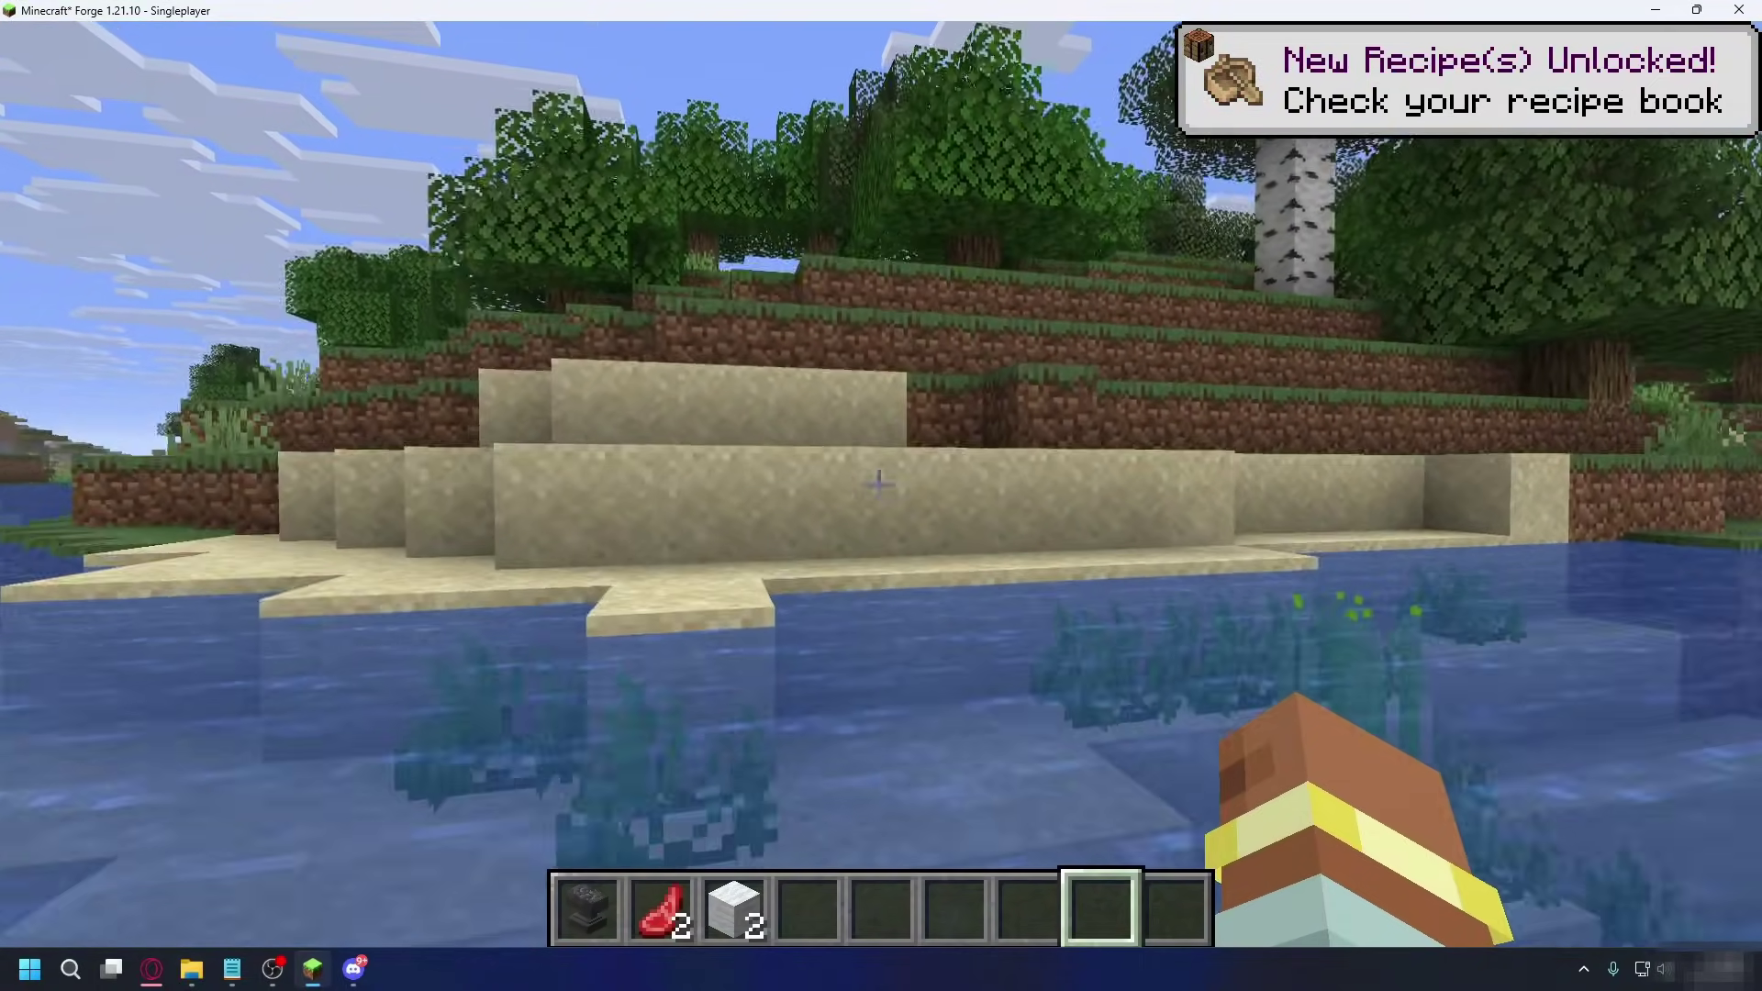
{"action": "key", "text": "w"}
{"action": "key", "text": "space"}
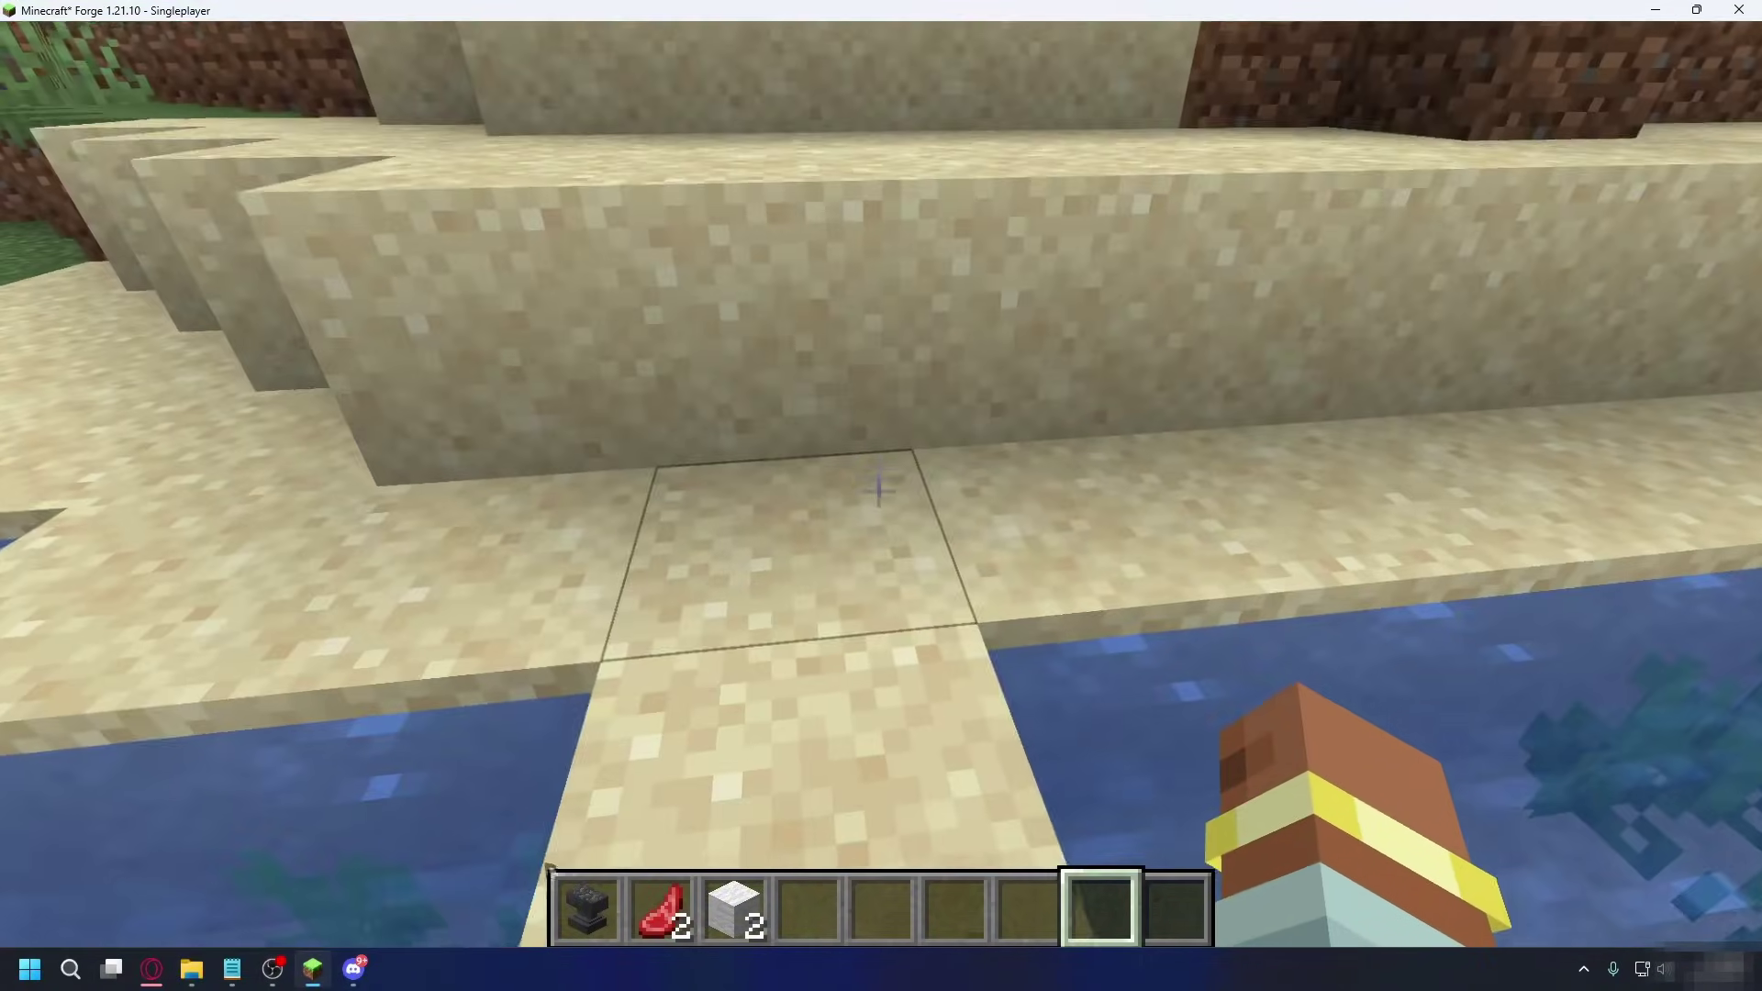
{"action": "left_click", "coordinate": [878, 485]}
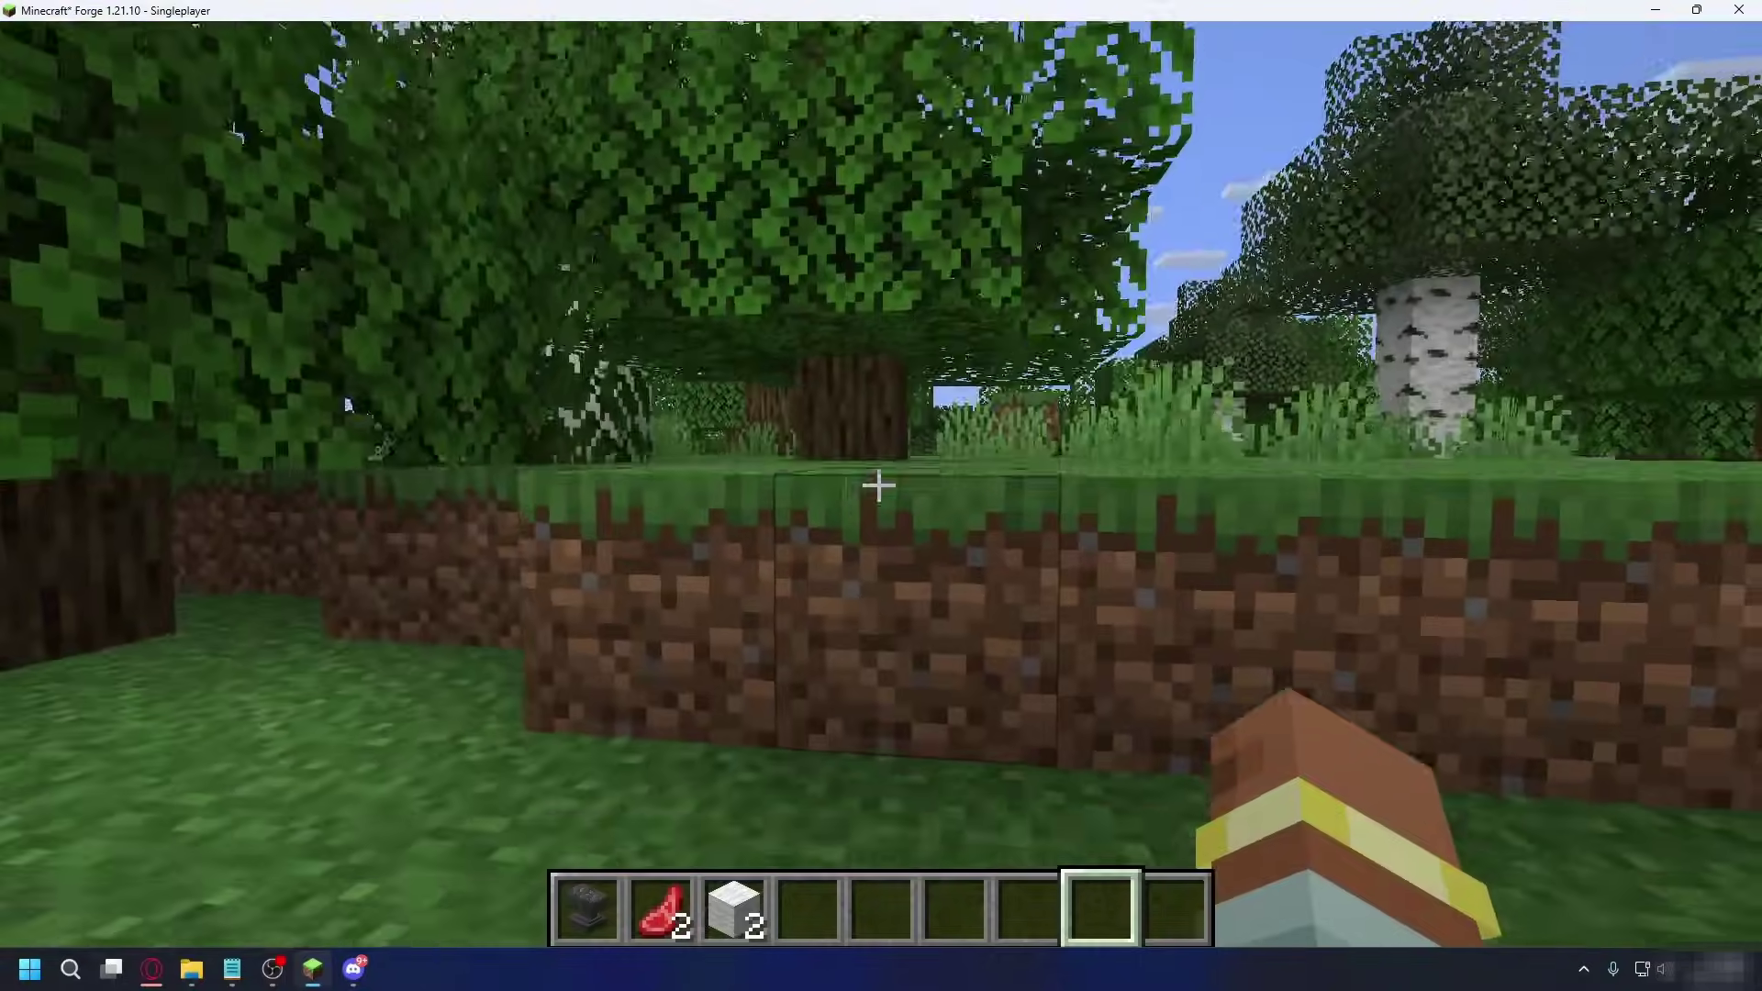
{"action": "key", "text": "w"}
{"action": "key", "text": "space"}
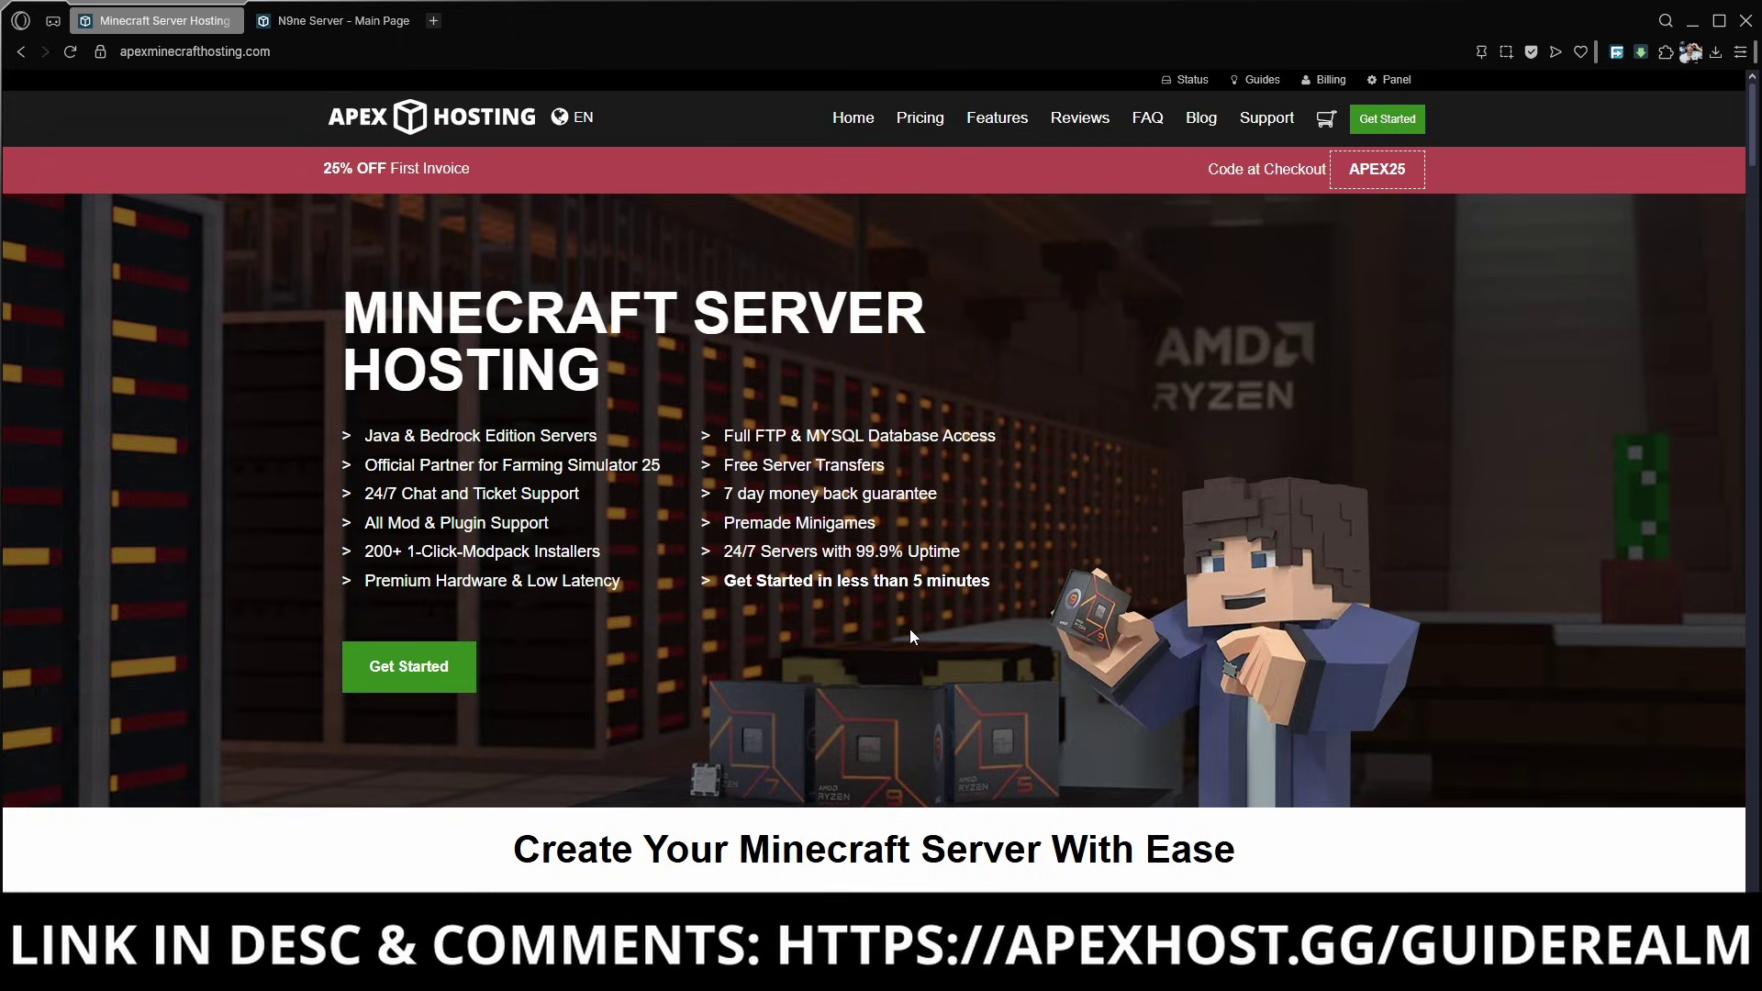
Review the Apex Hosting homepage and browse the game file versions offered in the server's control panel.
{"action": "scroll", "coordinate": [910, 629], "scroll_direction": "down", "scroll_amount": 7}
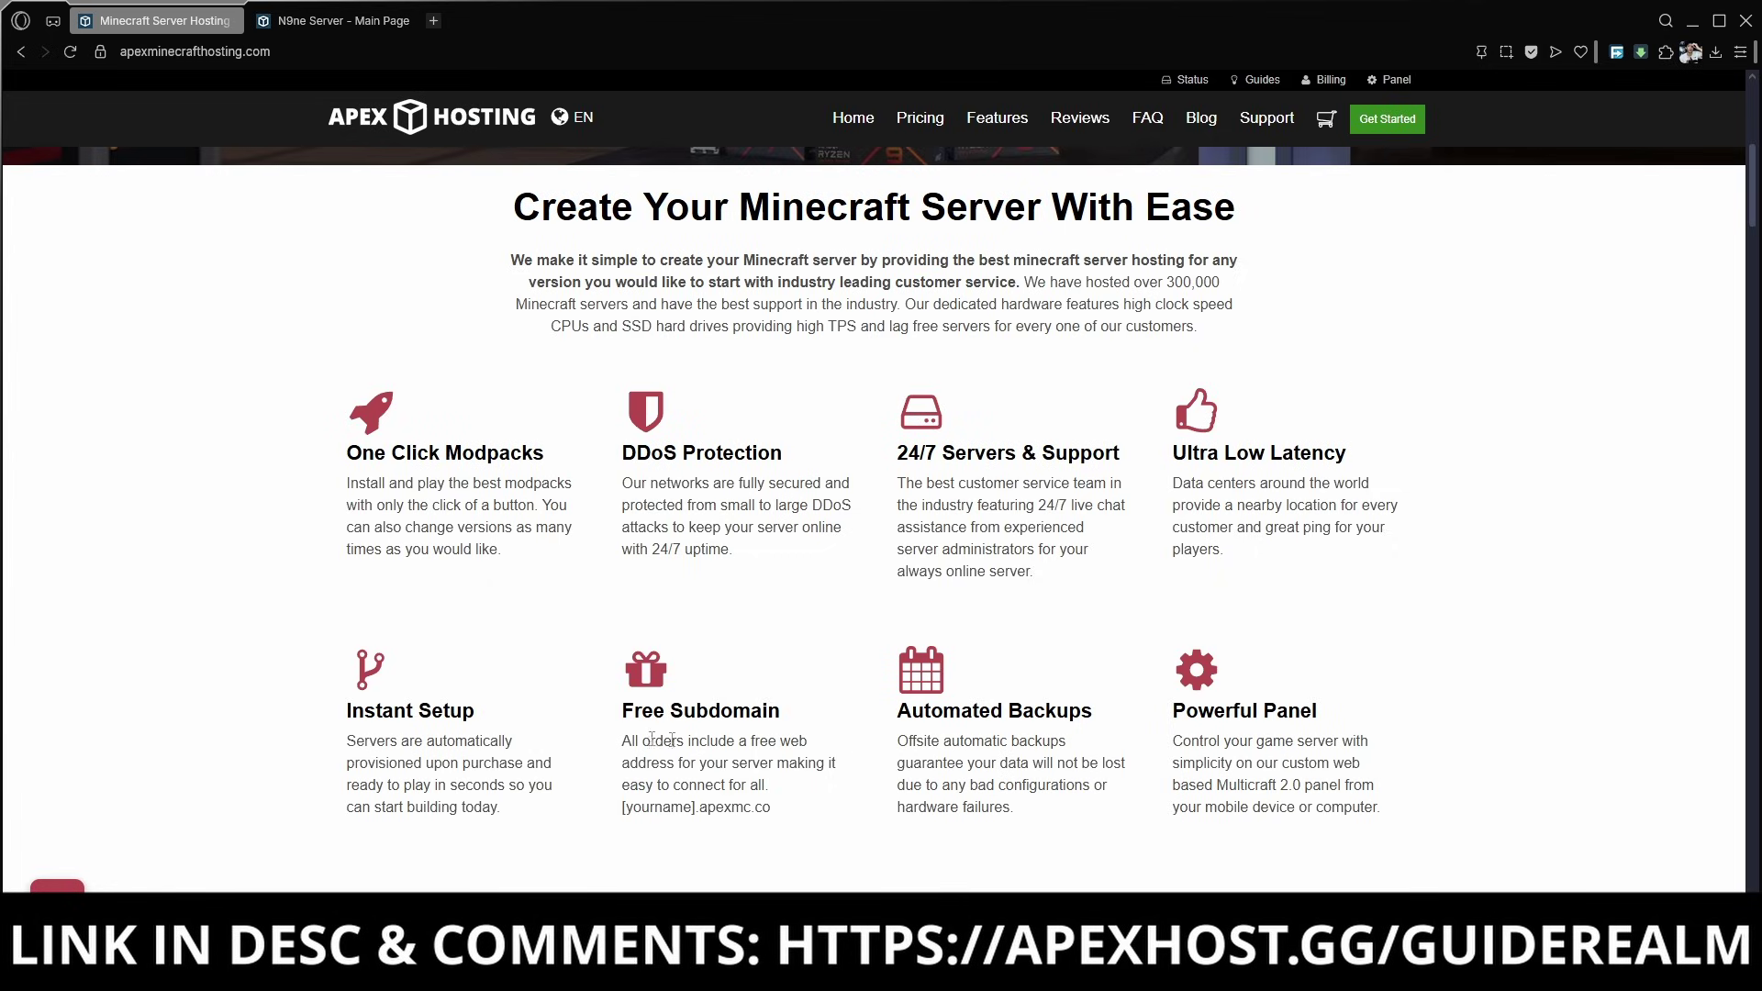
{"action": "scroll", "coordinate": [1065, 562], "scroll_direction": "up", "scroll_amount": 7}
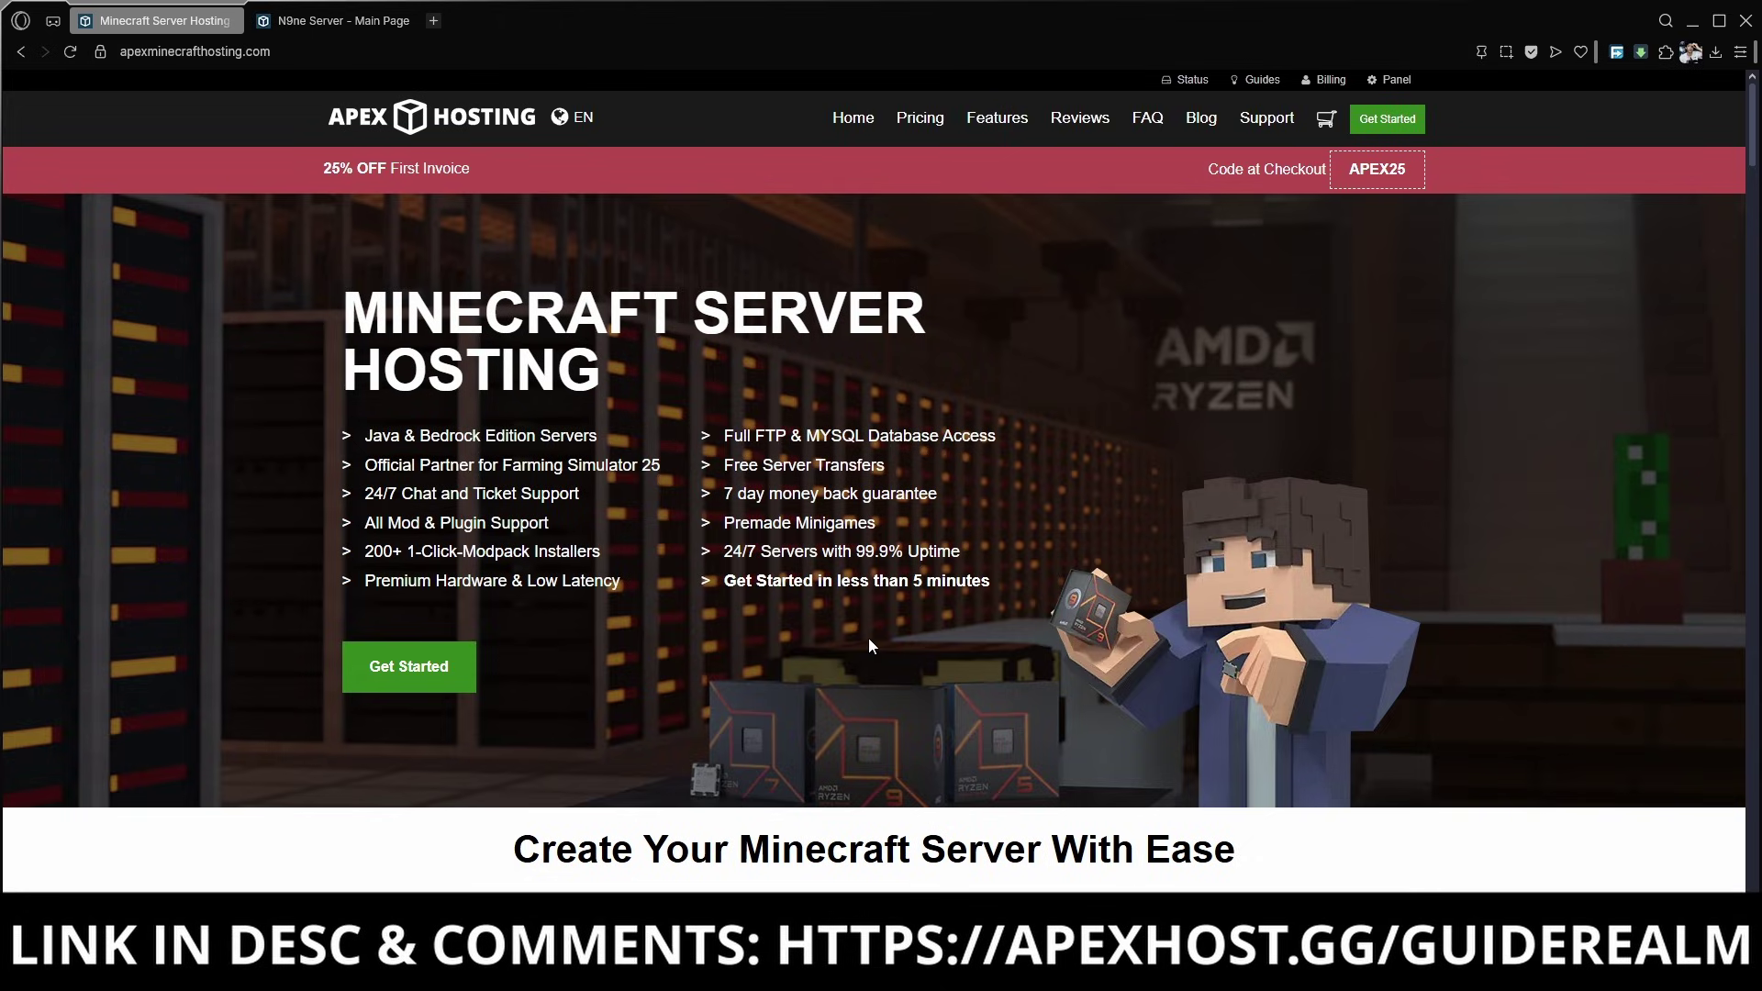
{"action": "key", "text": "ctrl+Tab"}
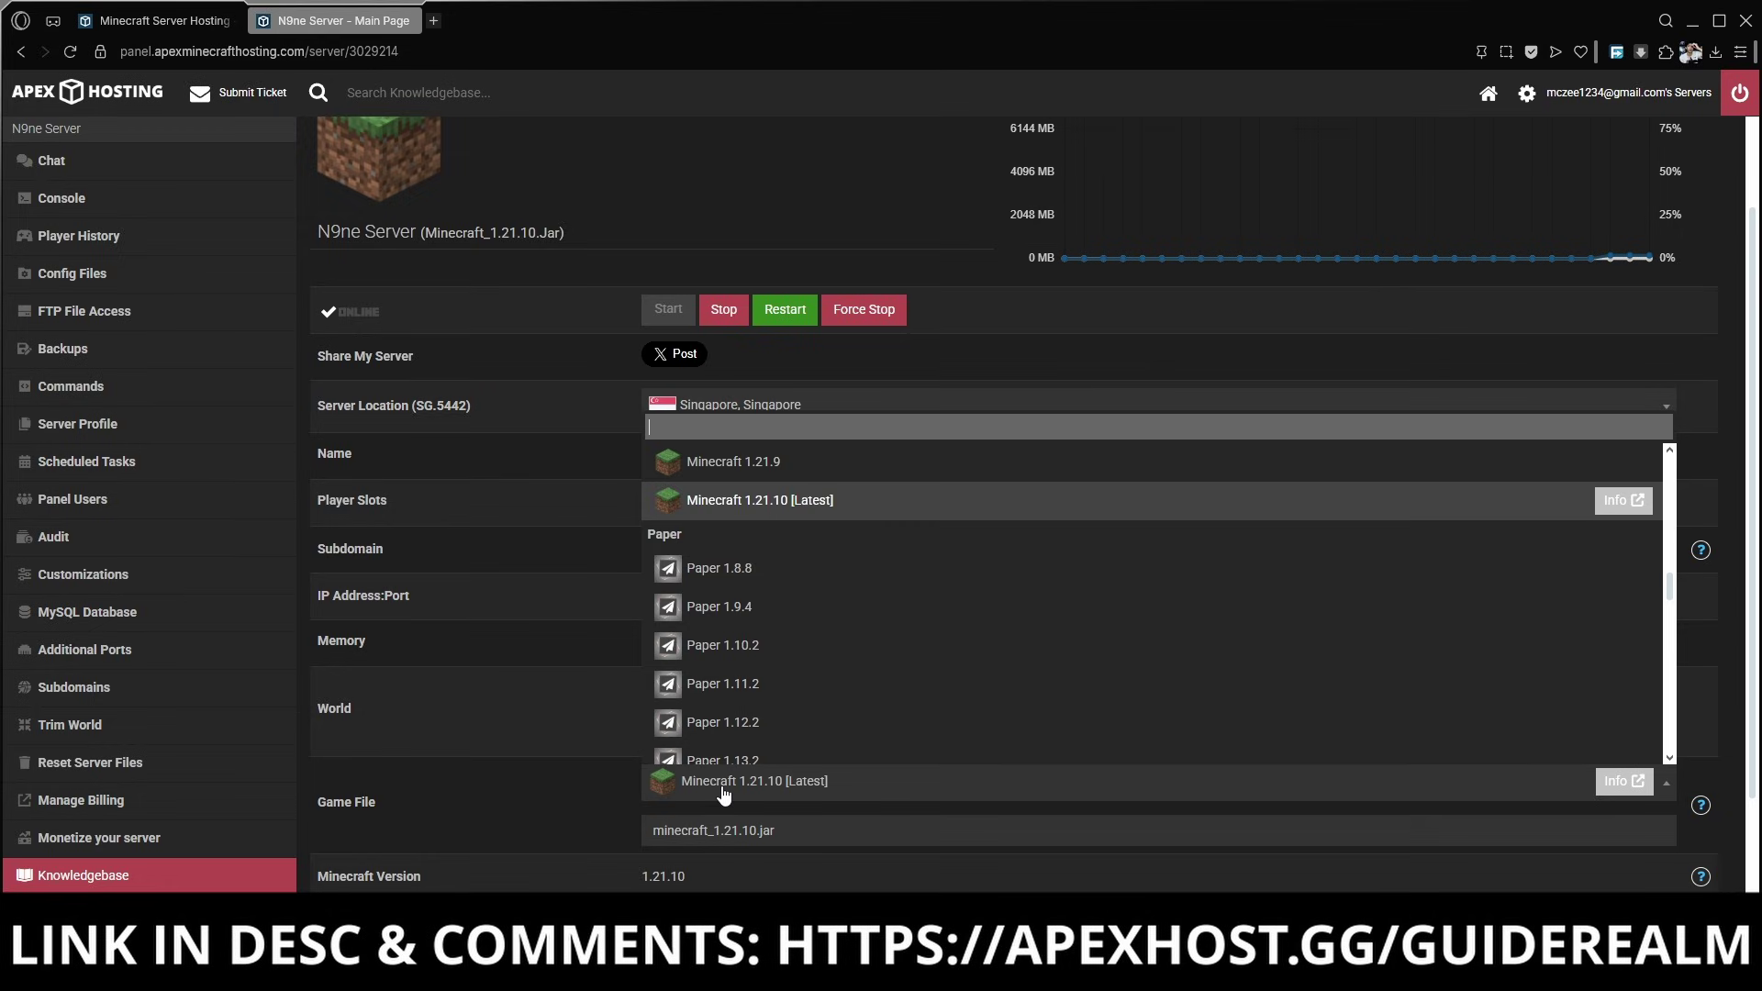
{"action": "left_click", "coordinate": [716, 784]}
{"action": "scroll", "coordinate": [753, 477], "scroll_direction": "down", "scroll_amount": 15}
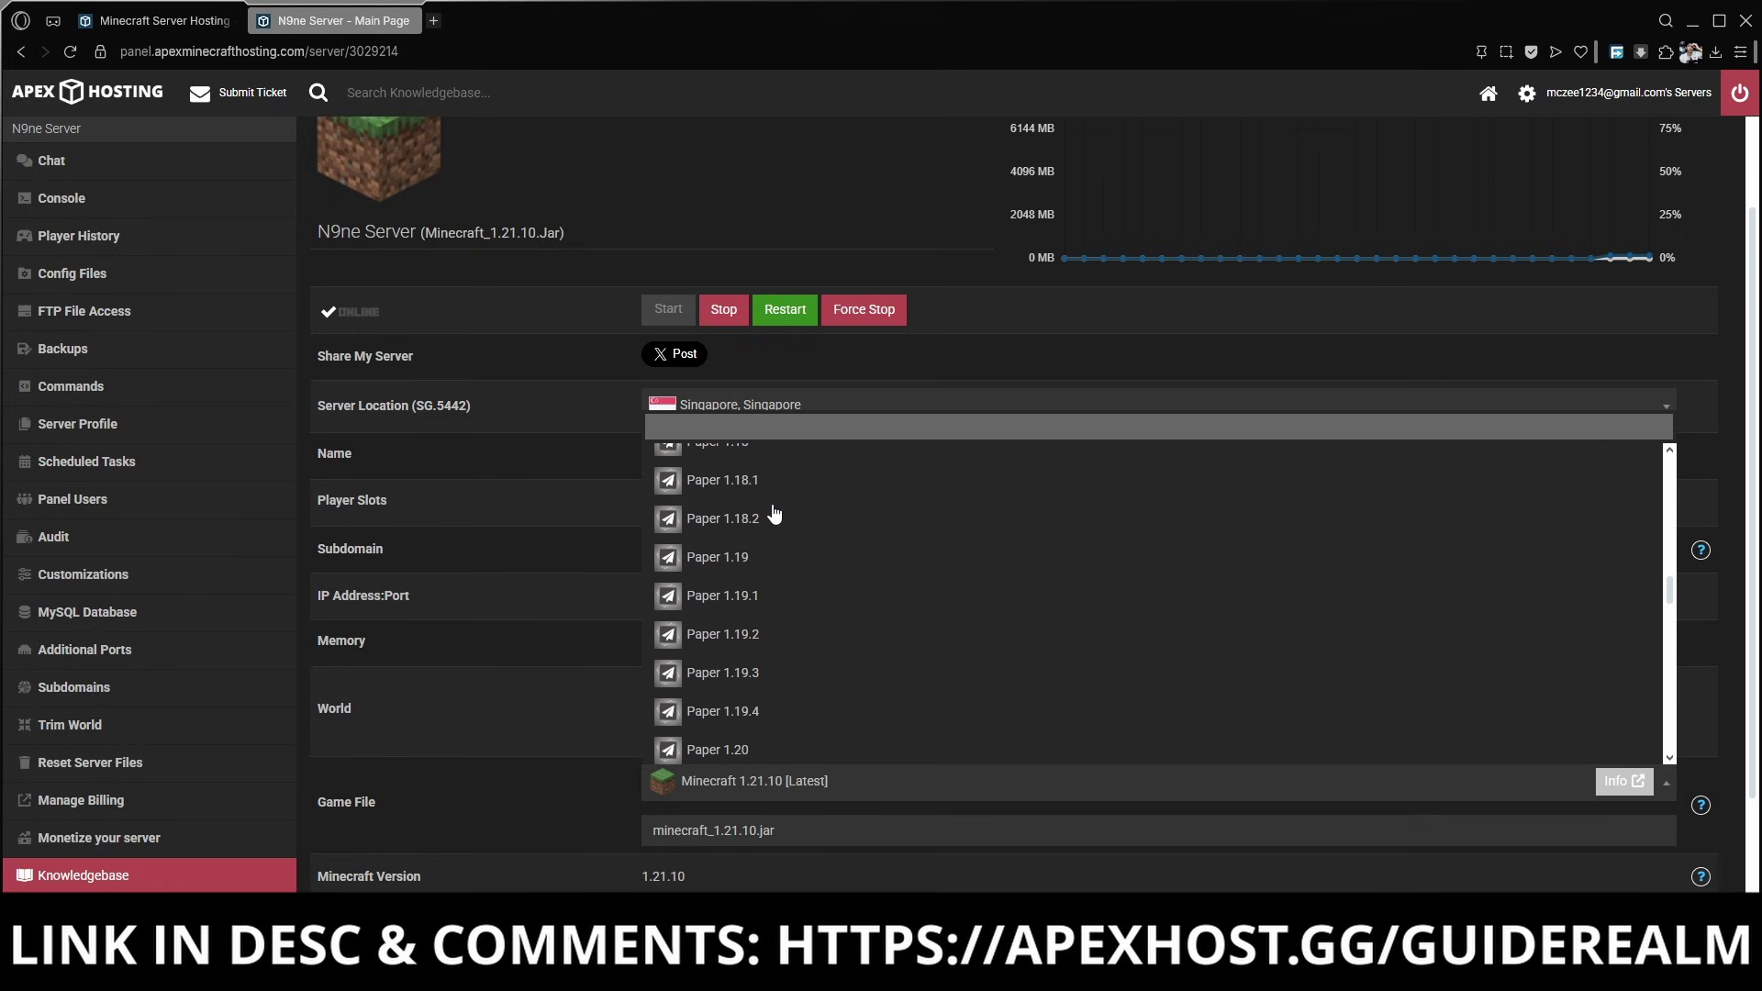
{"action": "scroll", "coordinate": [827, 550], "scroll_direction": "up", "scroll_amount": 10}
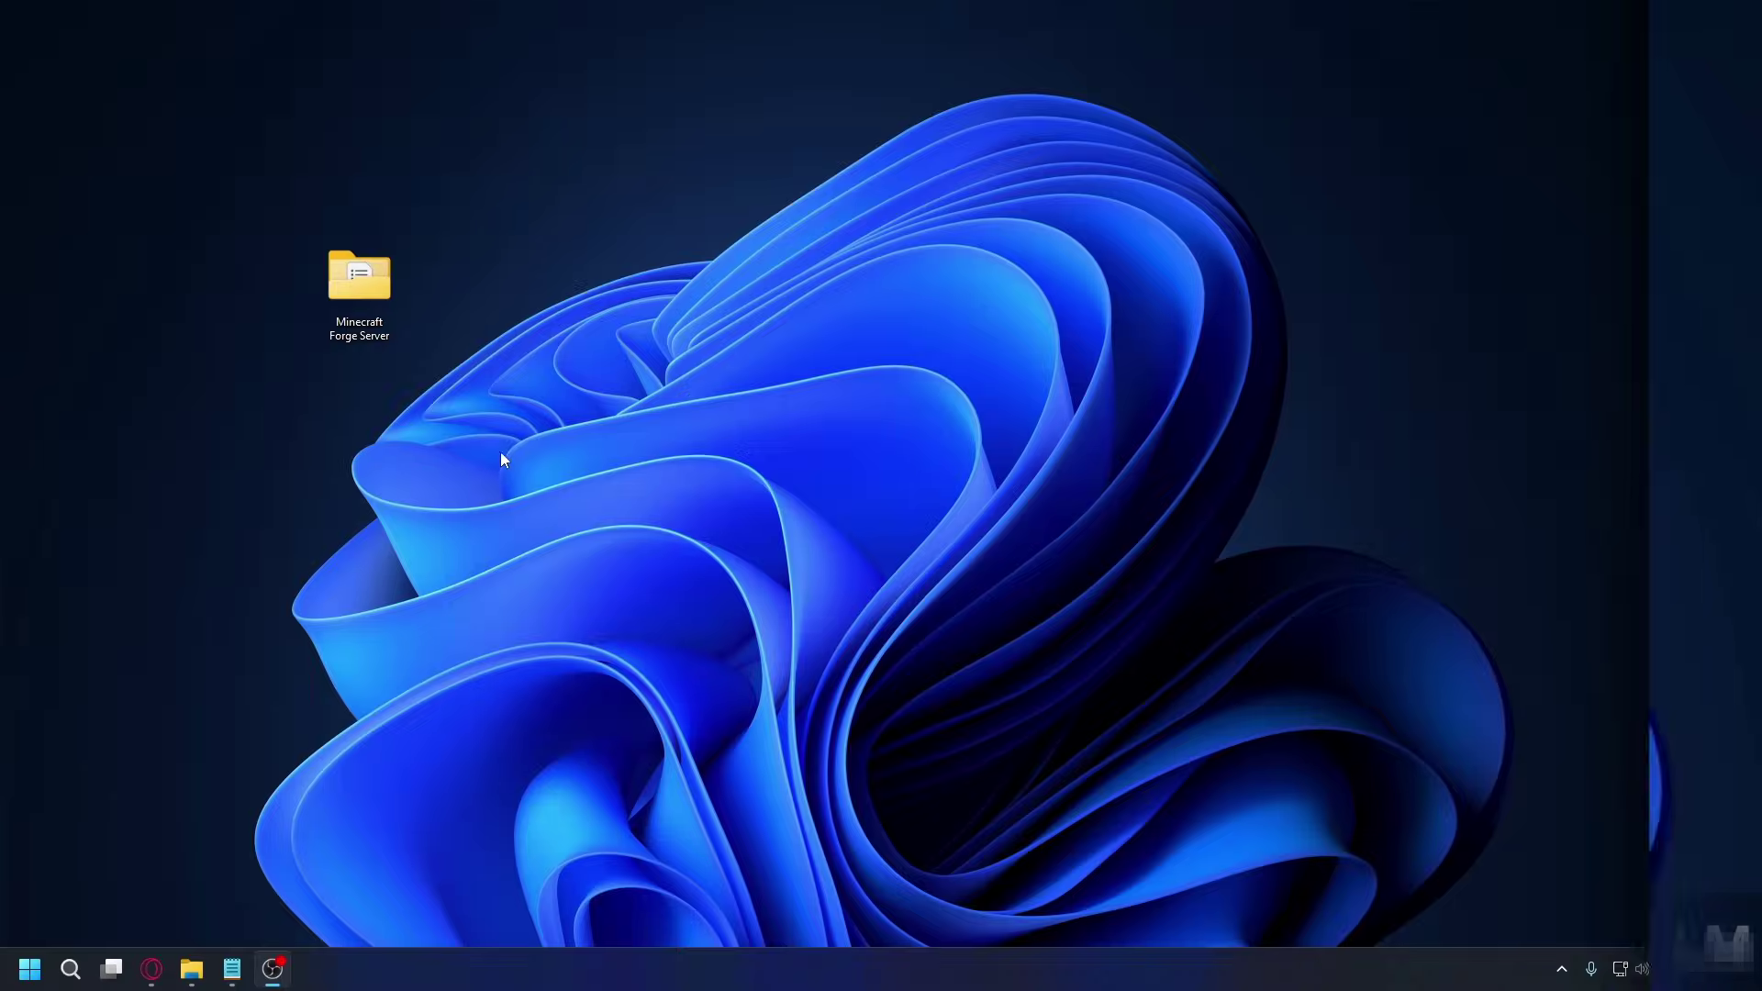
Open server.properties from the Minecraft Forge Server folder in Notepad, making it the default app, and locate the server port setting.
{"action": "double_click", "coordinate": [353, 295]}
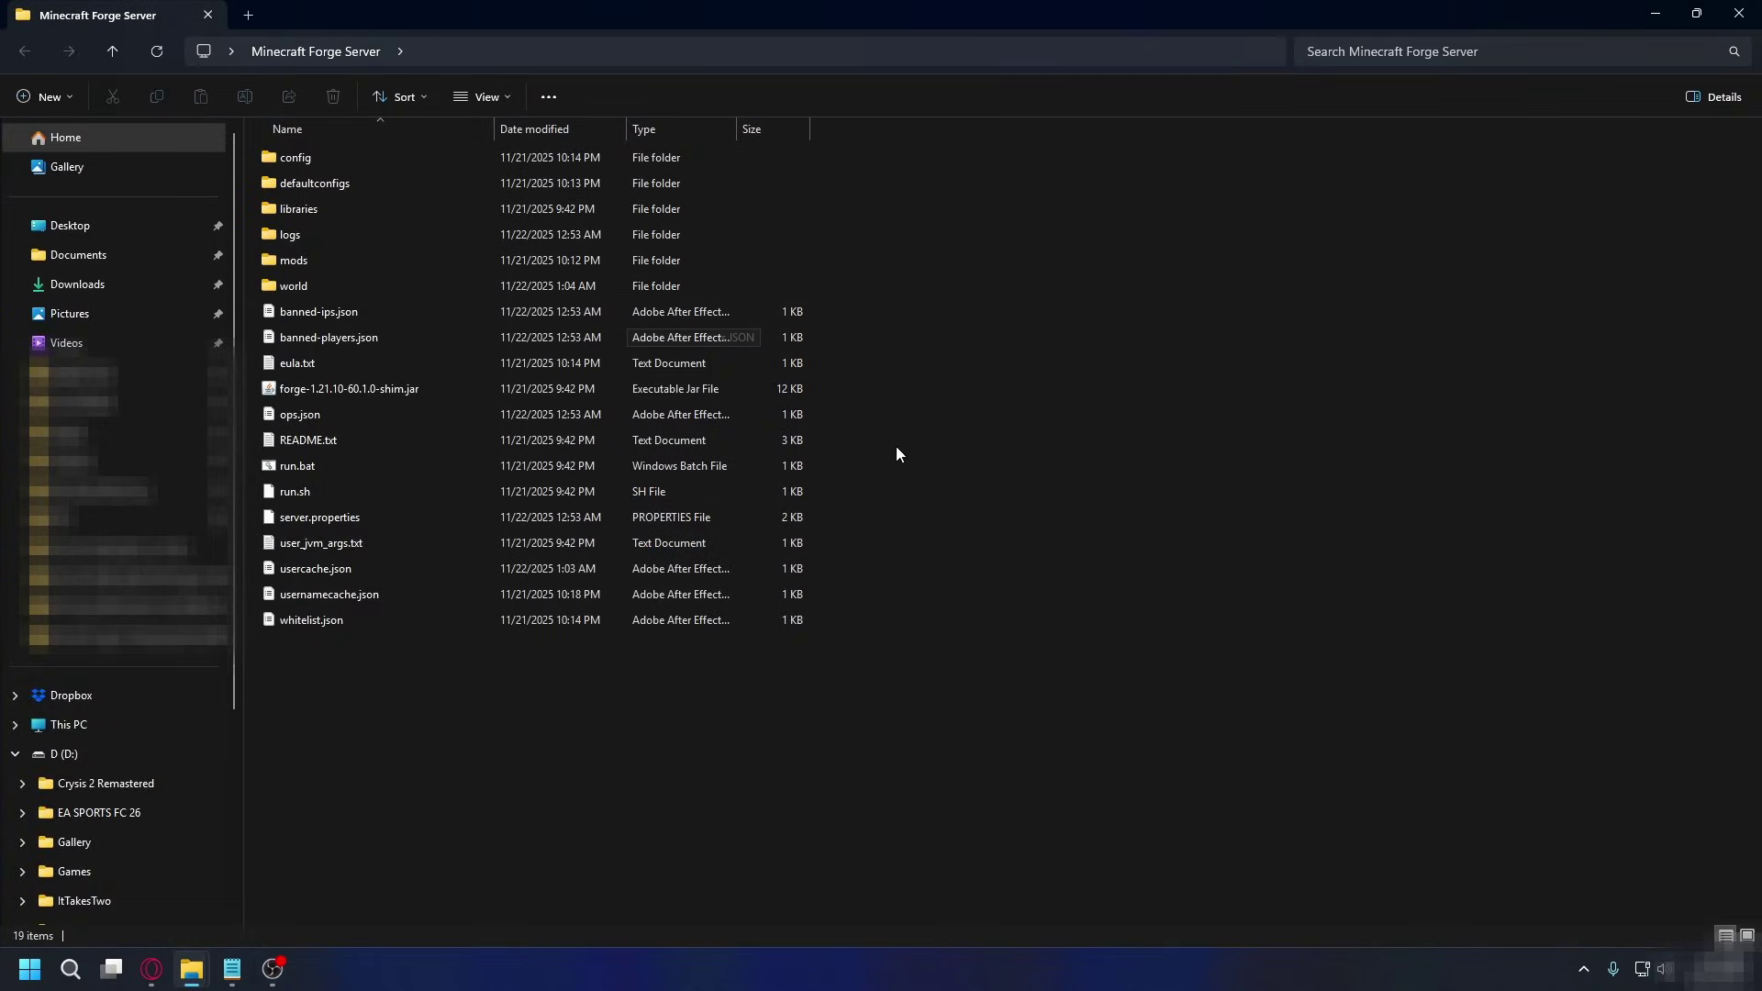
{"action": "left_click", "coordinate": [353, 519]}
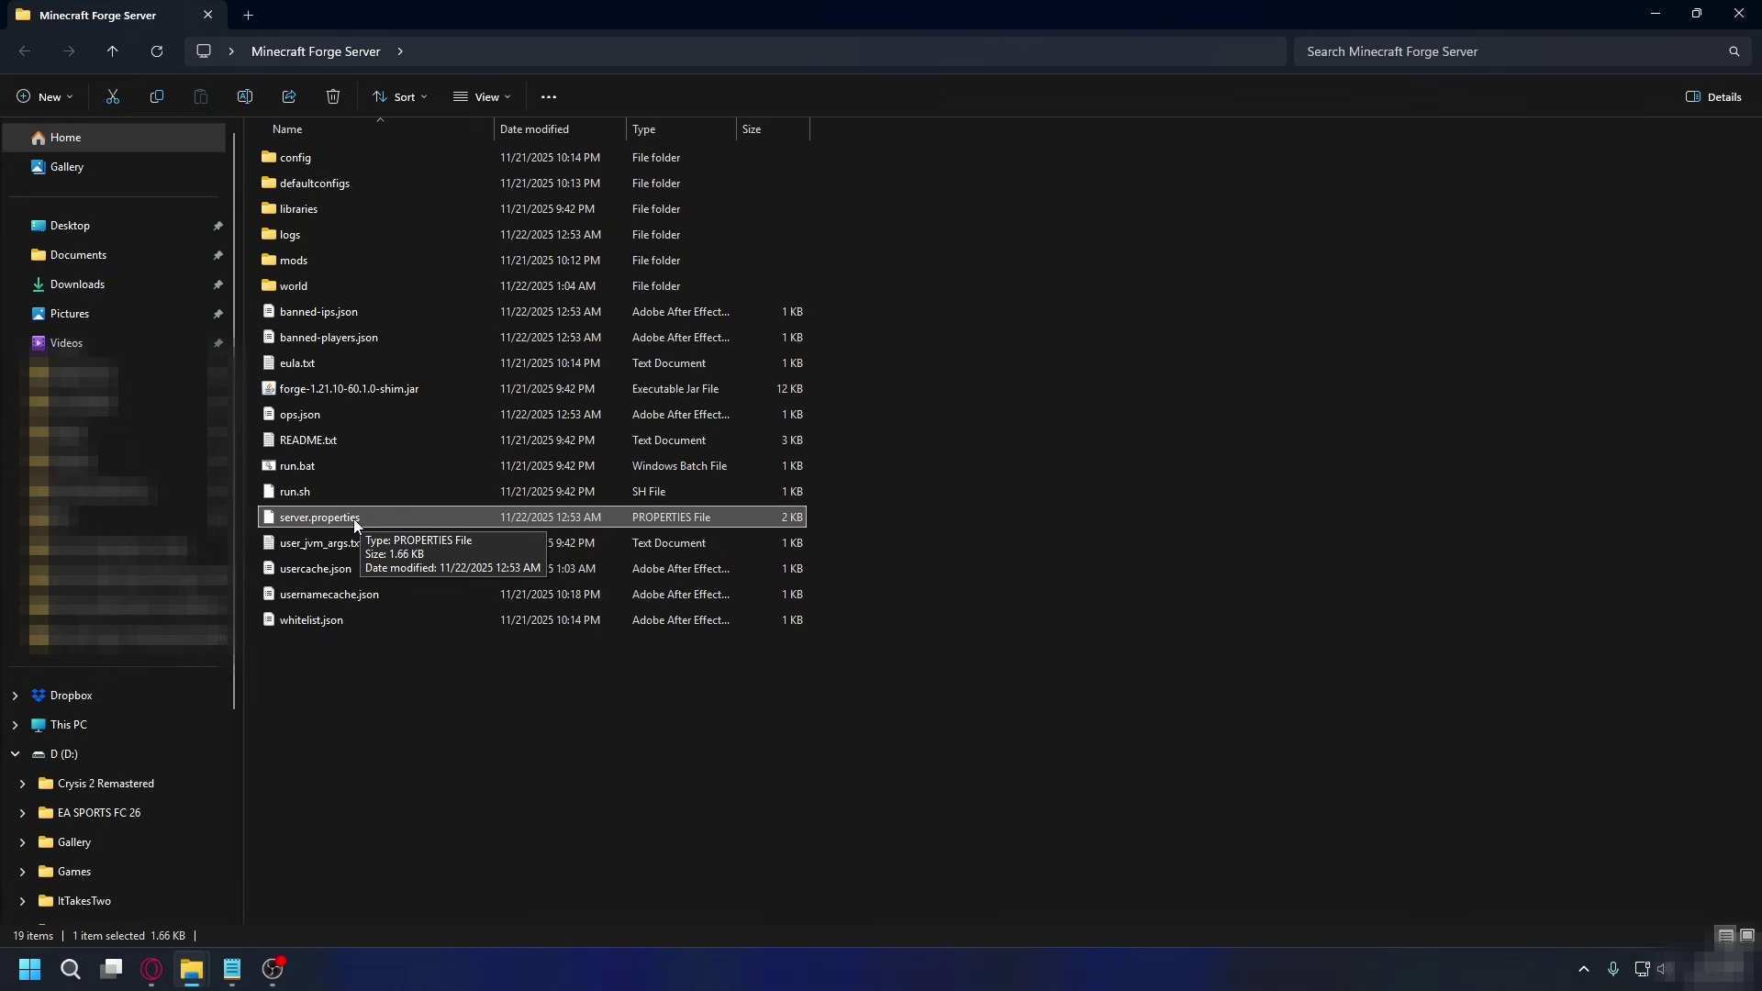
{"action": "right_click", "coordinate": [363, 525]}
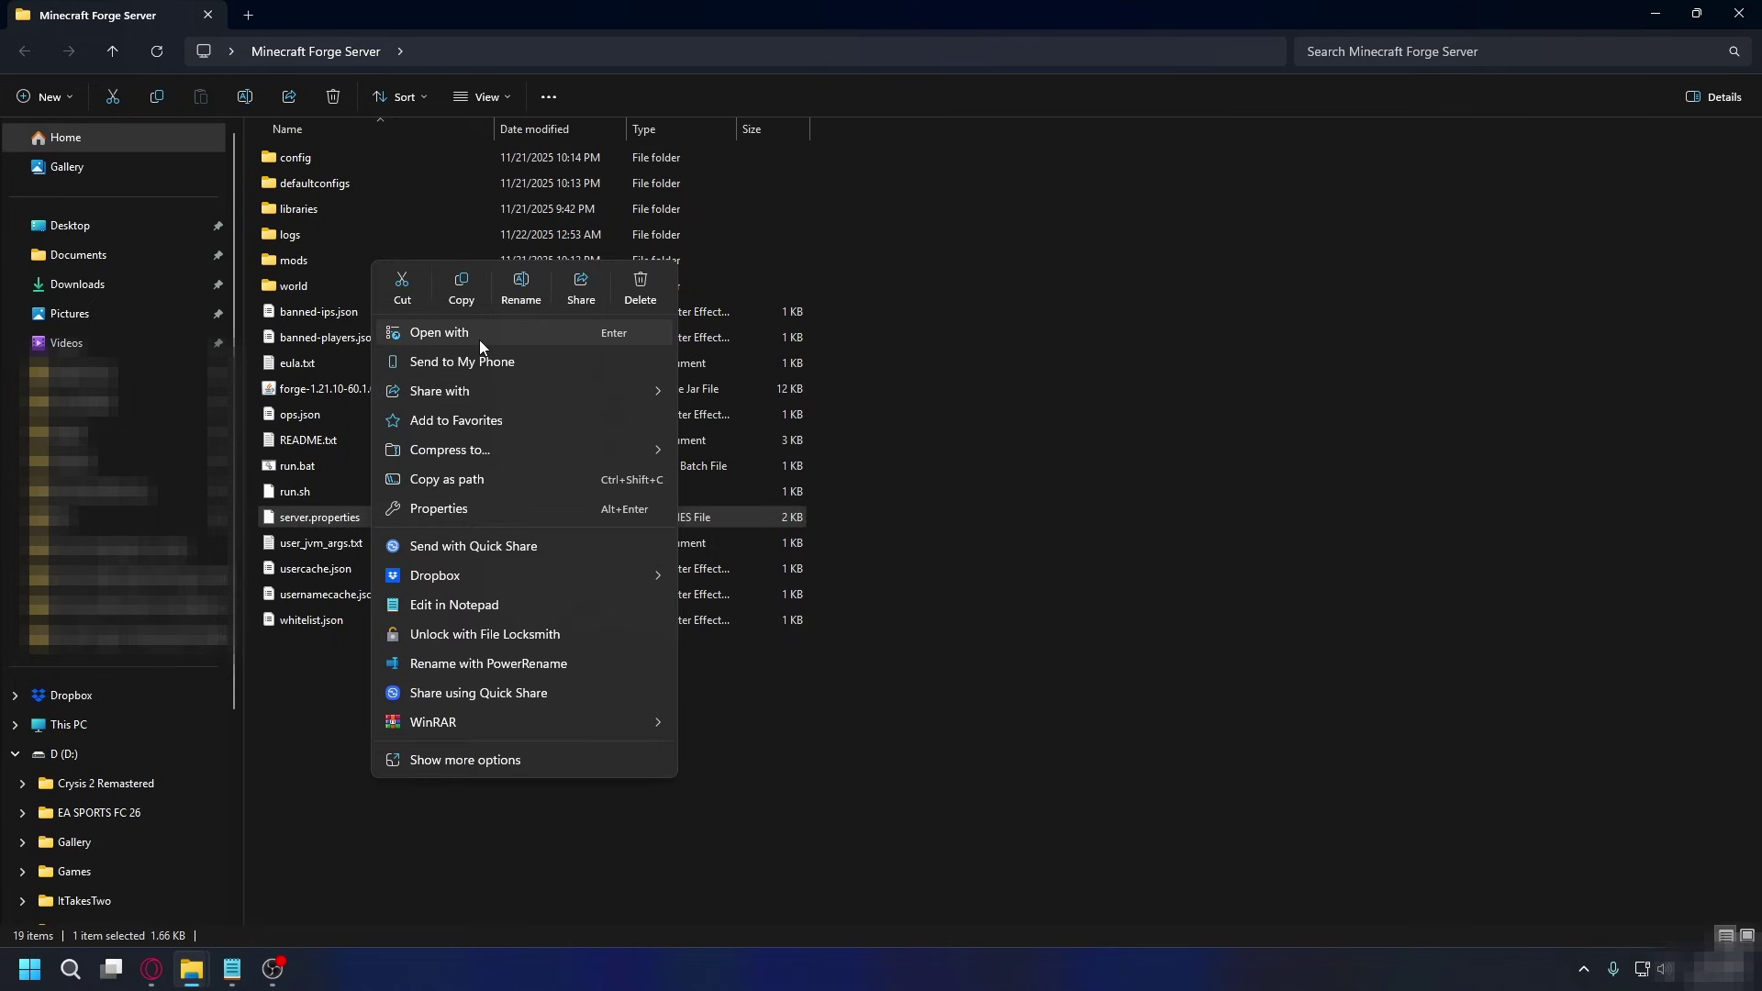
{"action": "left_click", "coordinate": [479, 340]}
{"action": "left_click", "coordinate": [836, 443]}
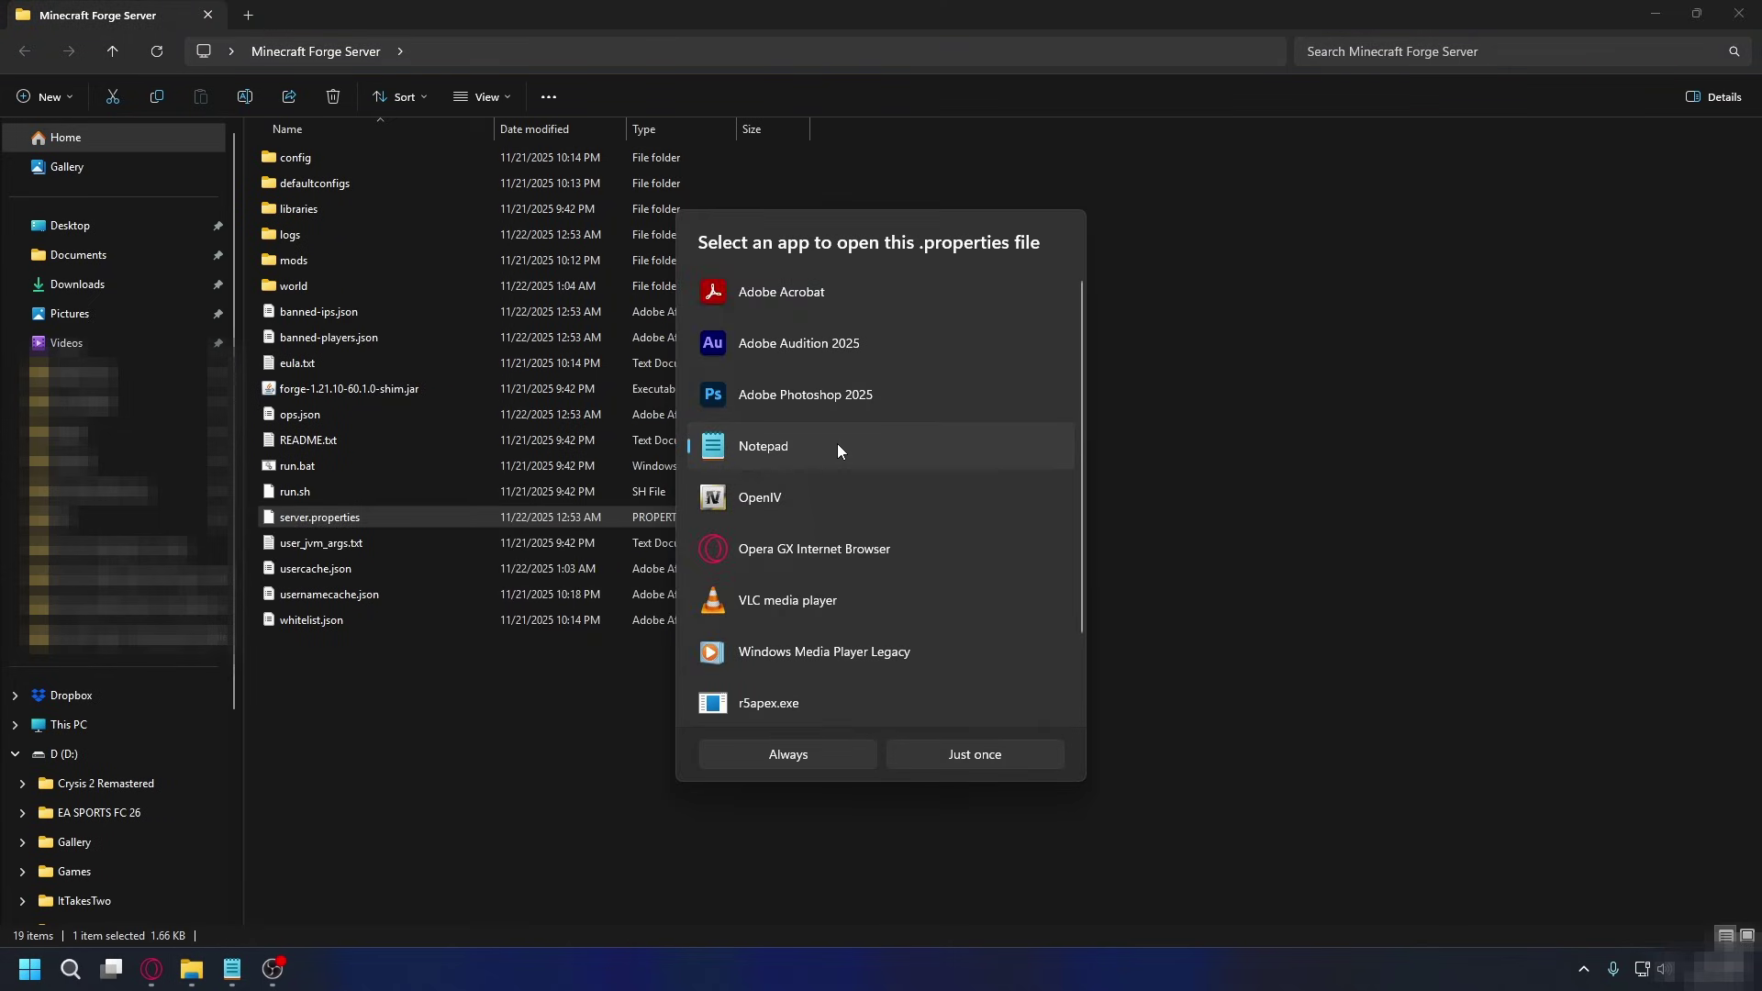
{"action": "left_click", "coordinate": [827, 755]}
{"action": "scroll", "coordinate": [944, 284], "scroll_direction": "down", "scroll_amount": 5}
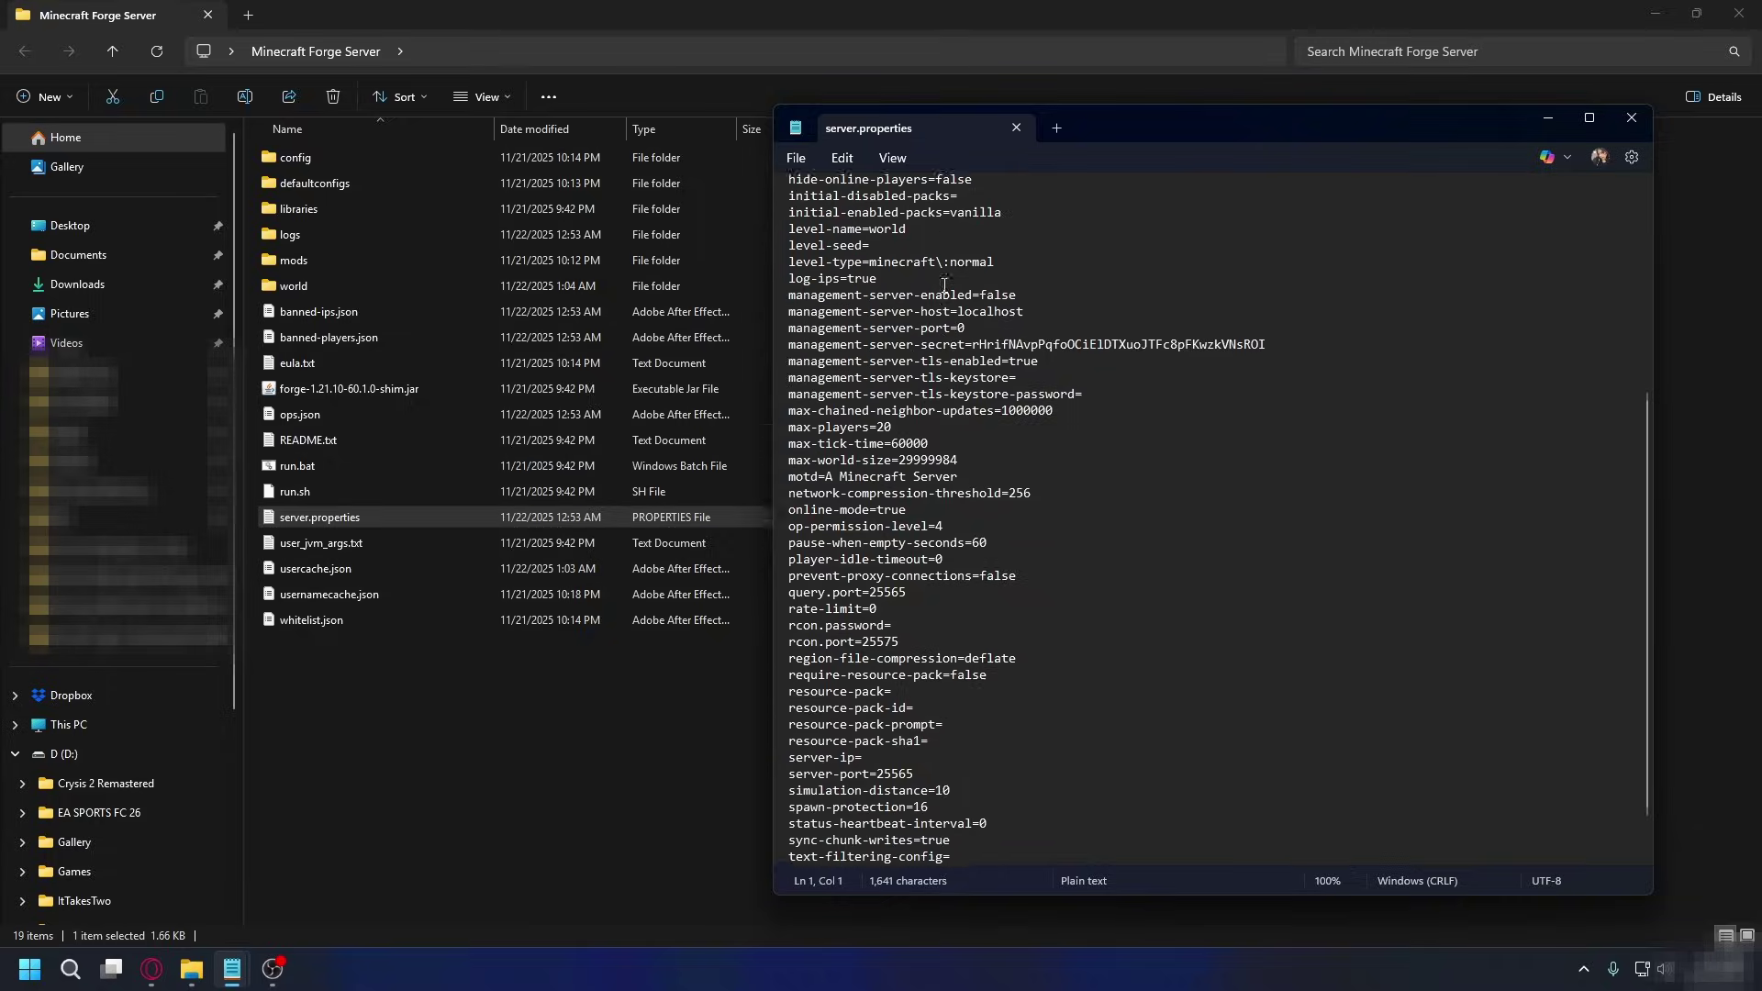
{"action": "mouse_move", "coordinate": [916, 692]}
{"action": "left_mouse_down"}
{"action": "mouse_move", "coordinate": [785, 684]}
{"action": "mouse_move", "coordinate": [913, 692]}
{"action": "left_mouse_up"}
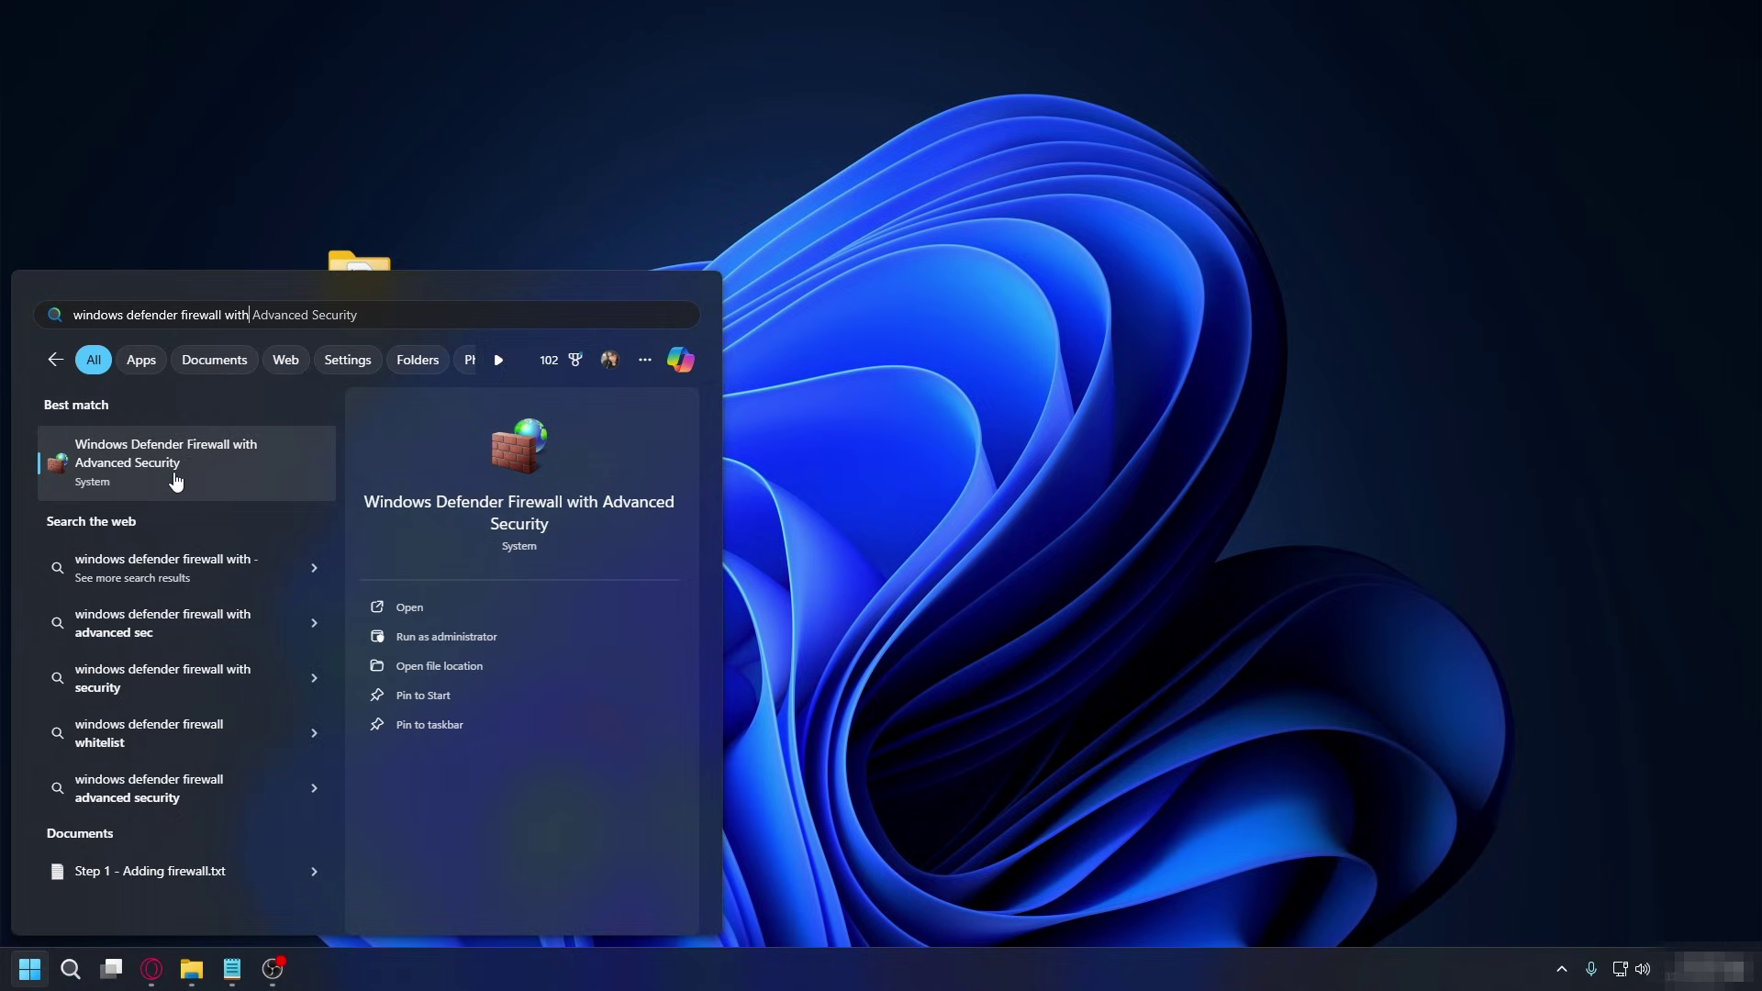
Open Windows Defender Firewall with Advanced Security and show its inbound rules.
{"action": "left_click", "coordinate": [175, 481]}
{"action": "left_click", "coordinate": [417, 242]}
{"action": "left_click", "coordinate": [422, 260]}
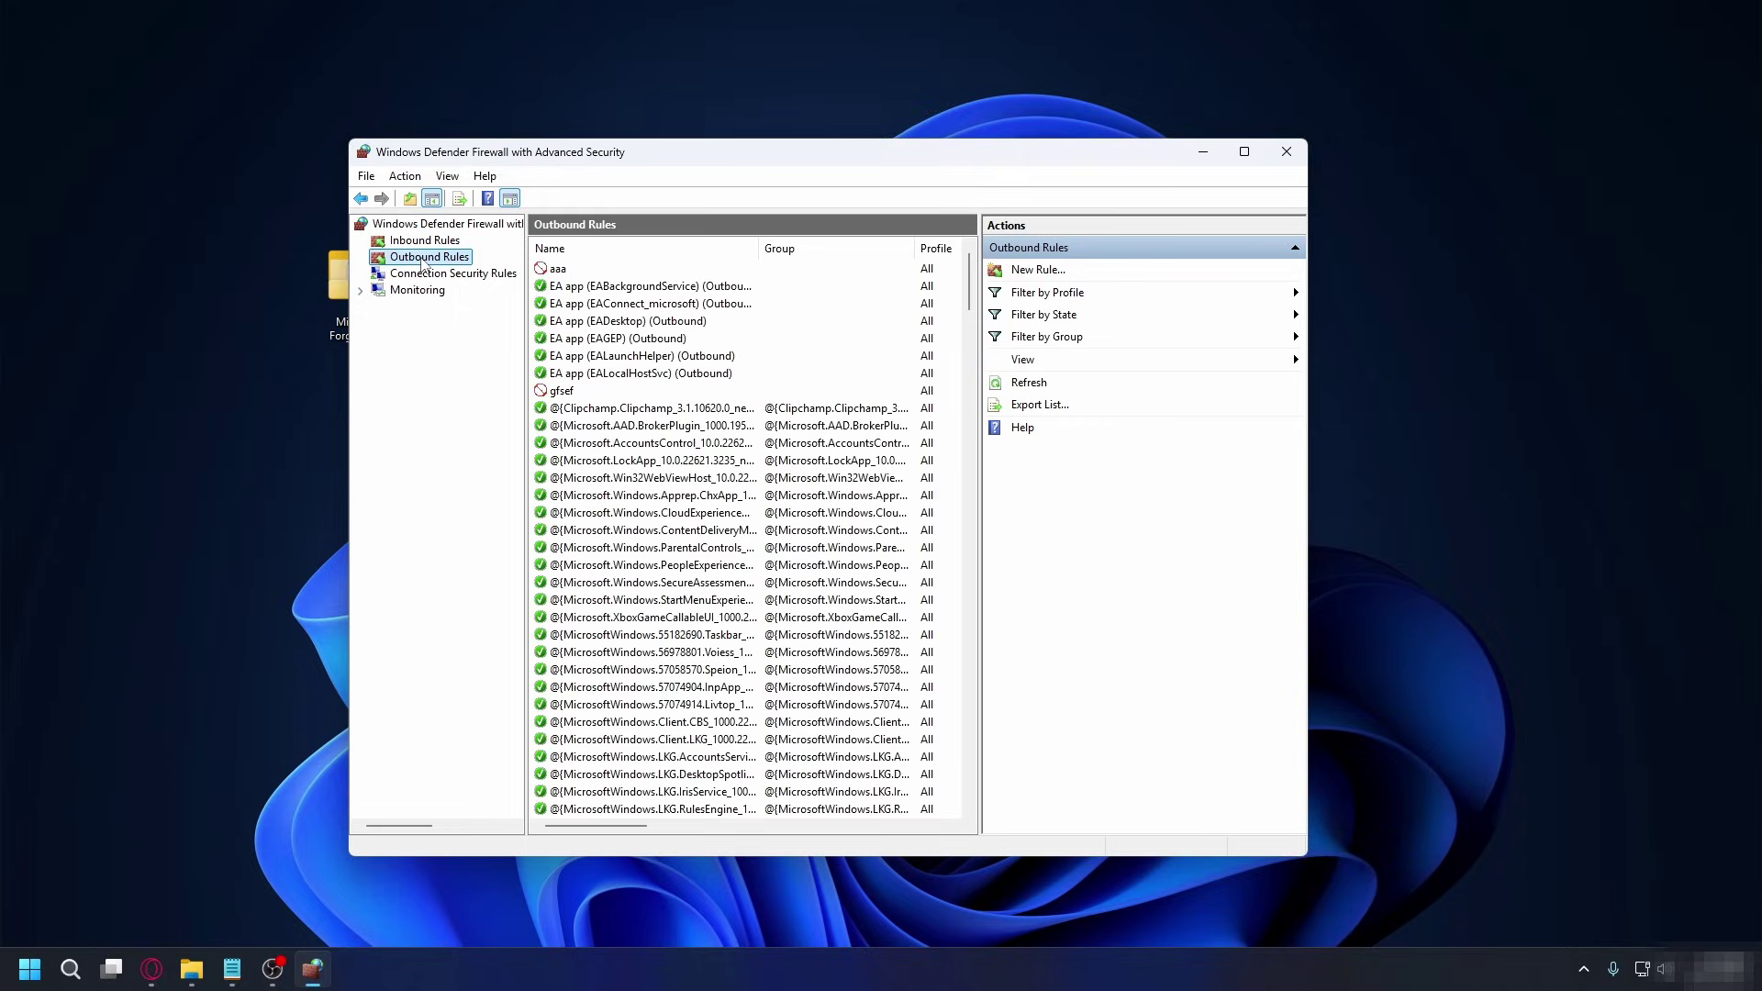
{"action": "left_click", "coordinate": [426, 243]}
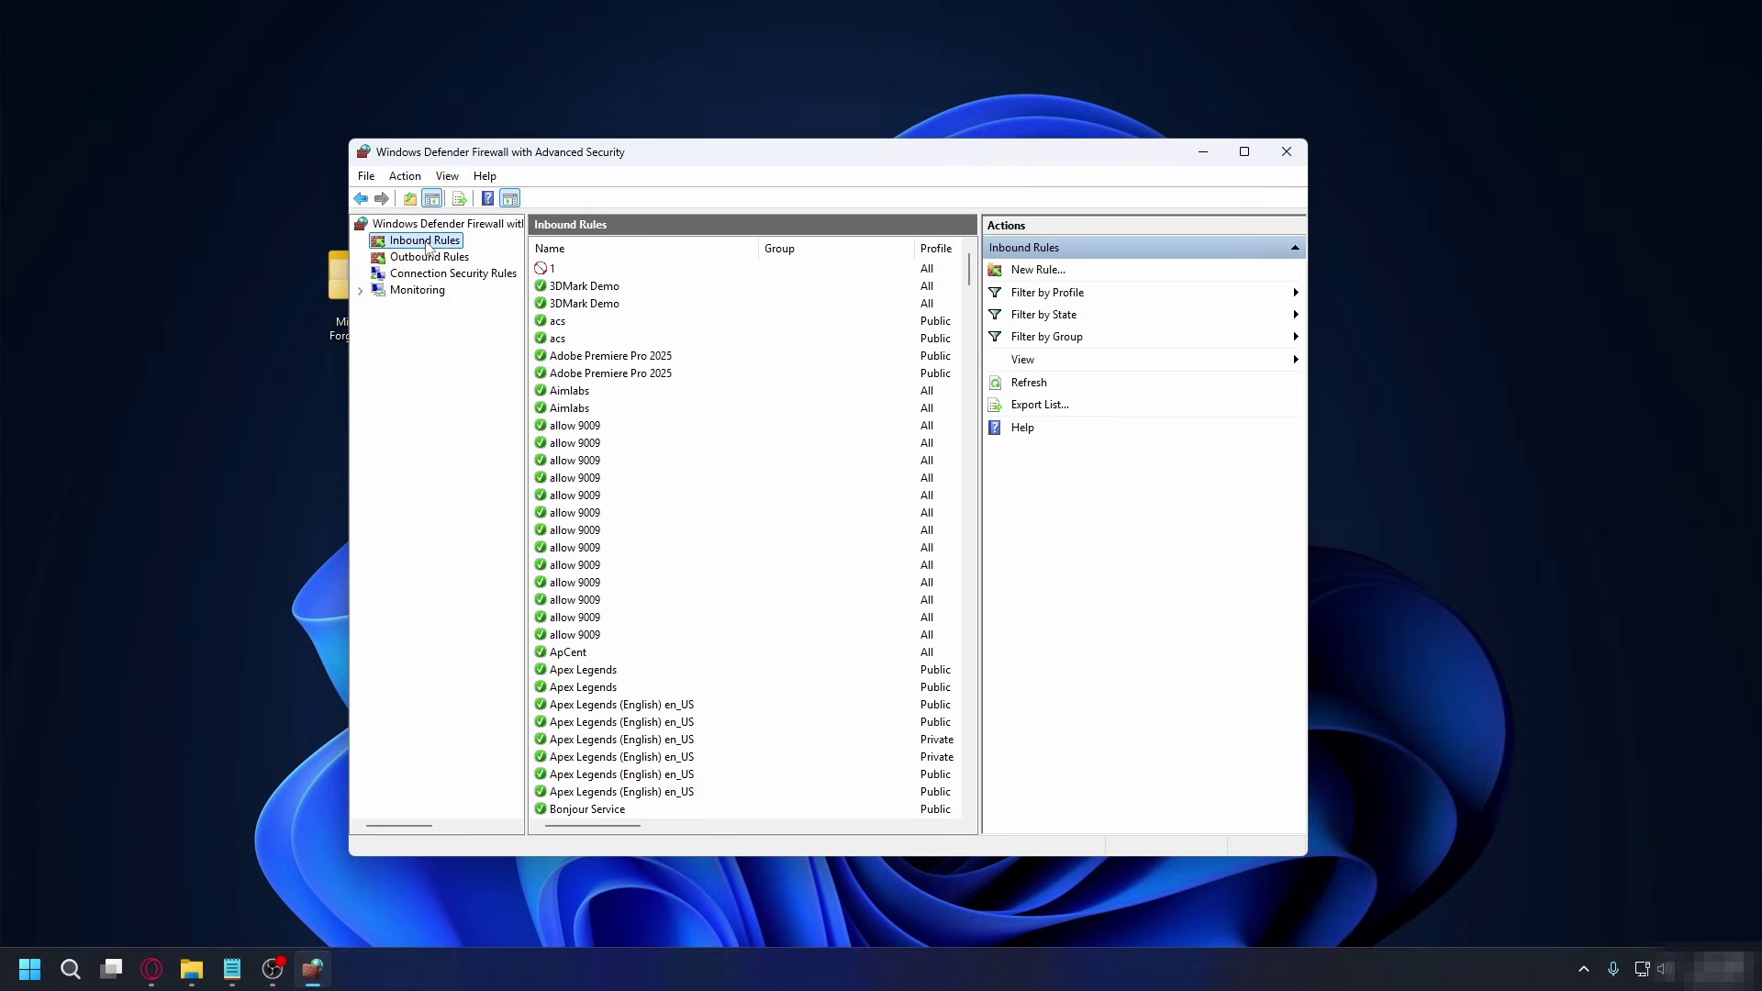
Create an inbound port rule allowing TCP connections on local port 25565 for all profiles, named "Minecraft Server TCP Inbound".
{"action": "left_click", "coordinate": [1110, 278]}
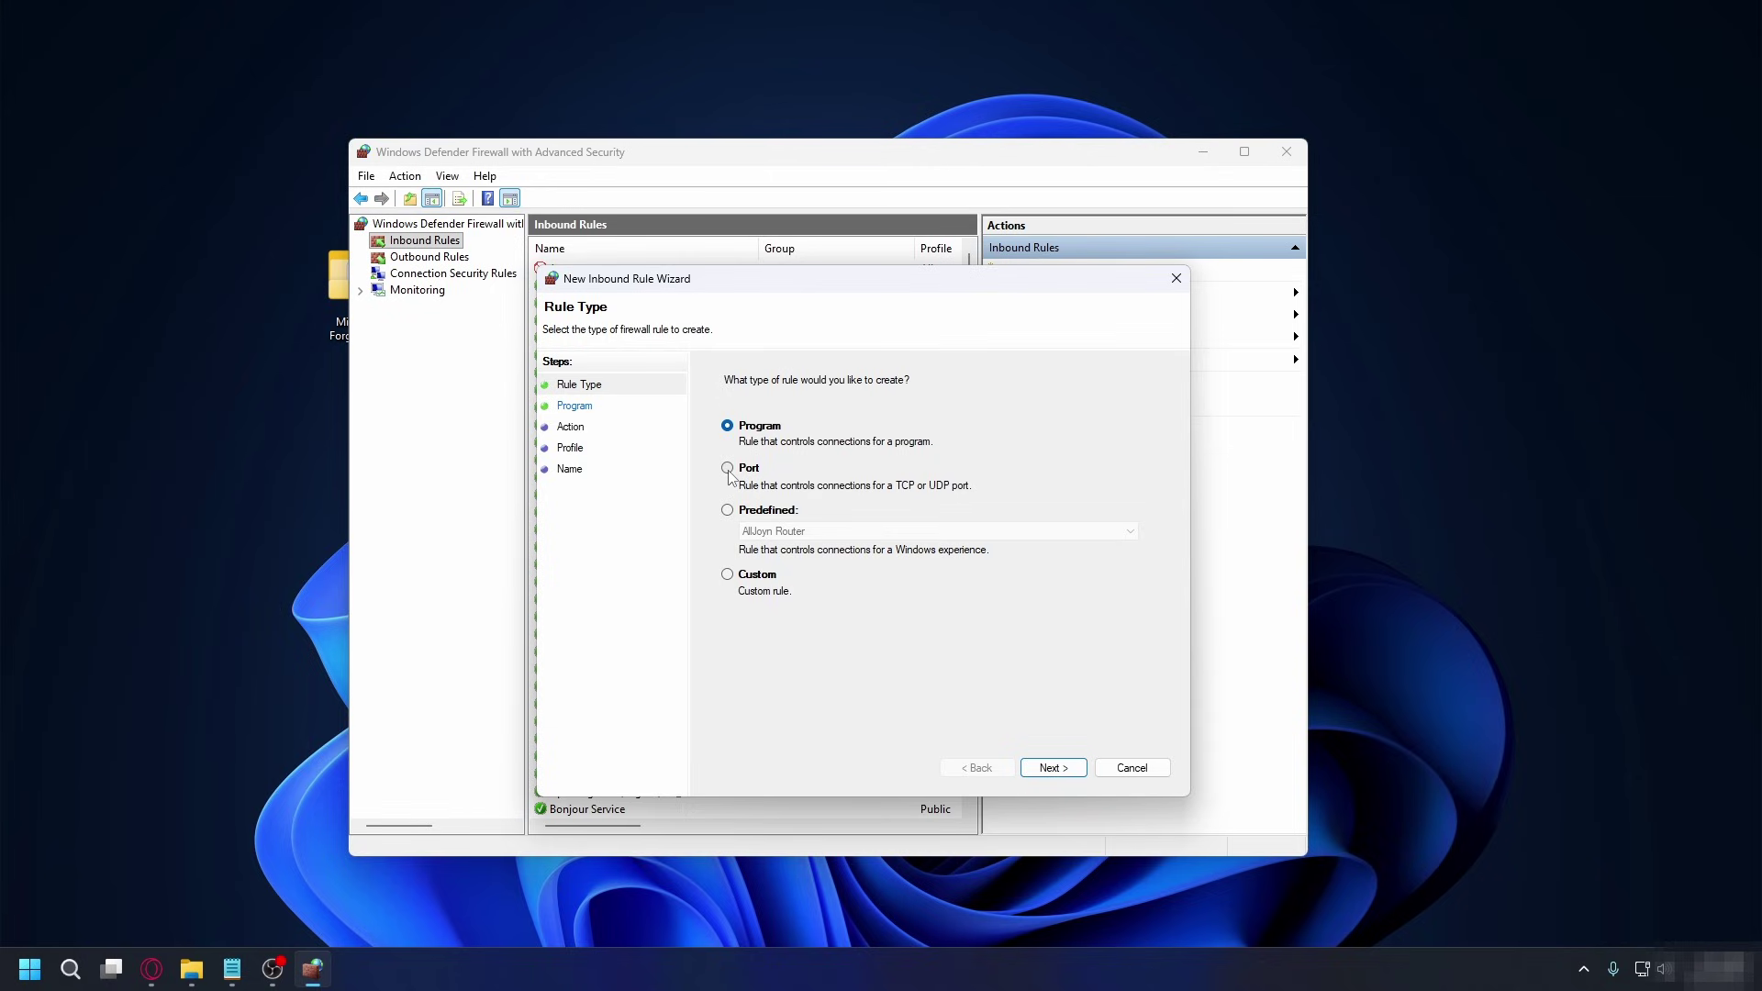
{"action": "left_click", "coordinate": [727, 468]}
{"action": "left_click", "coordinate": [1053, 768]}
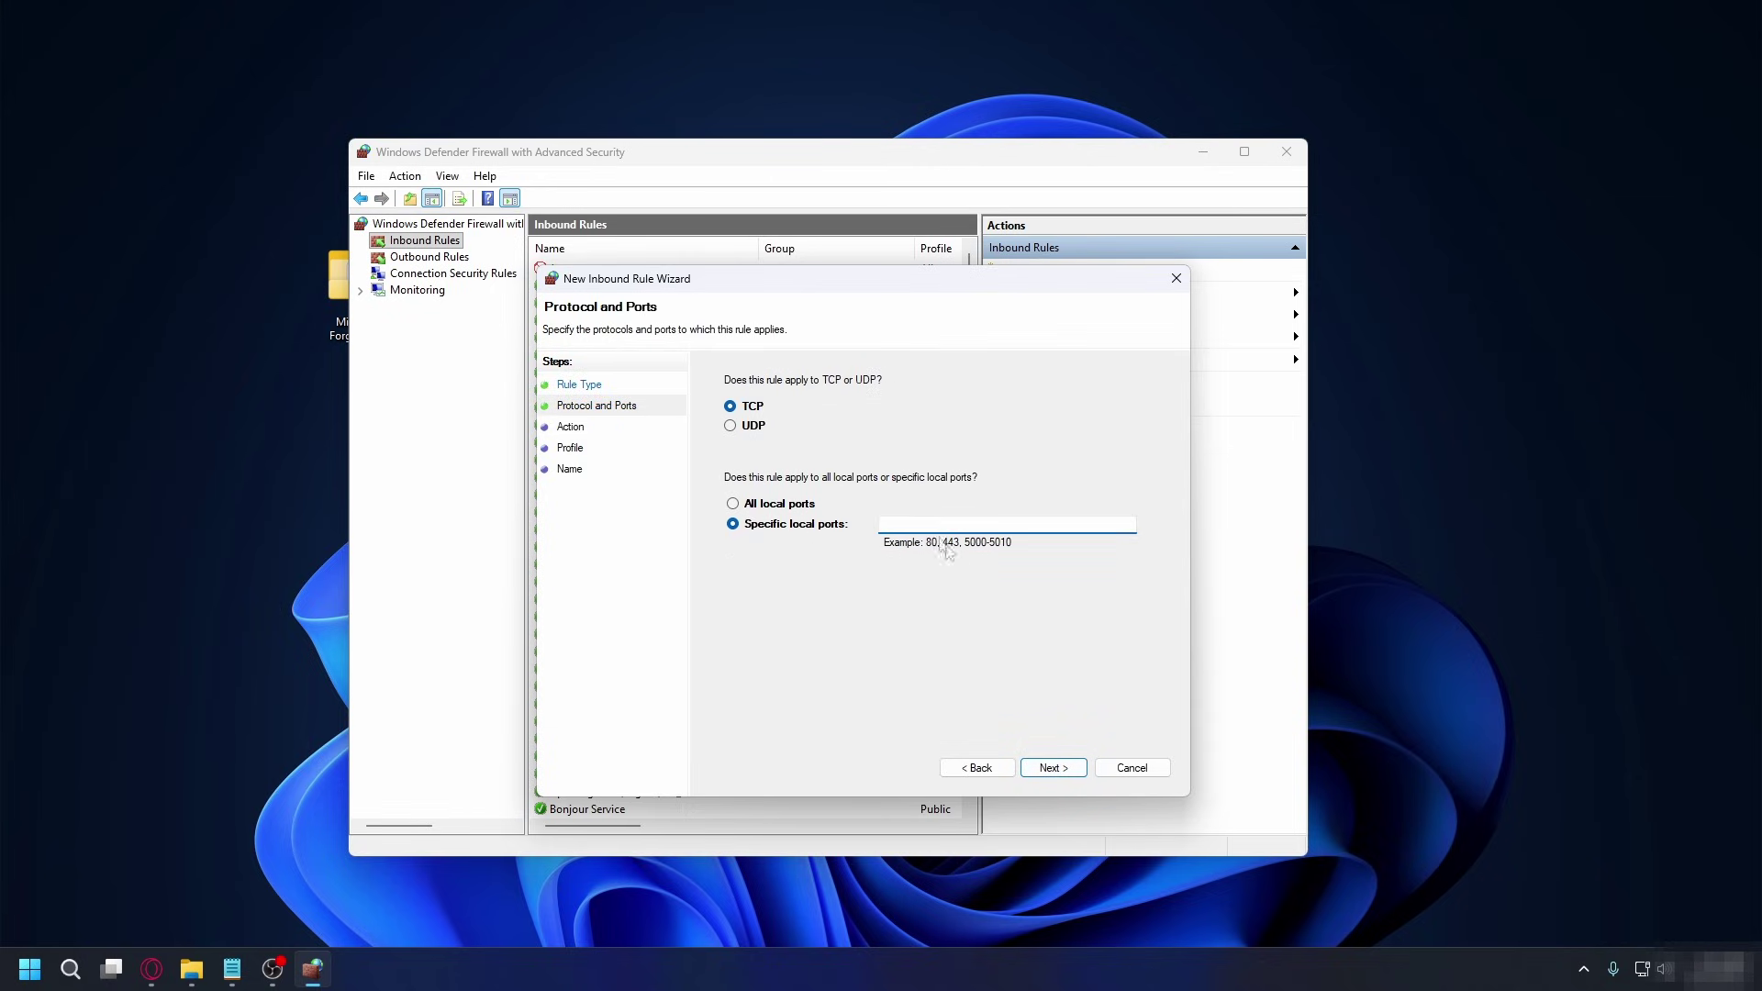
{"action": "left_click", "coordinate": [916, 523]}
{"action": "type", "text": "25565"}
{"action": "key", "text": "Return"}
{"action": "left_click", "coordinate": [1053, 768]}
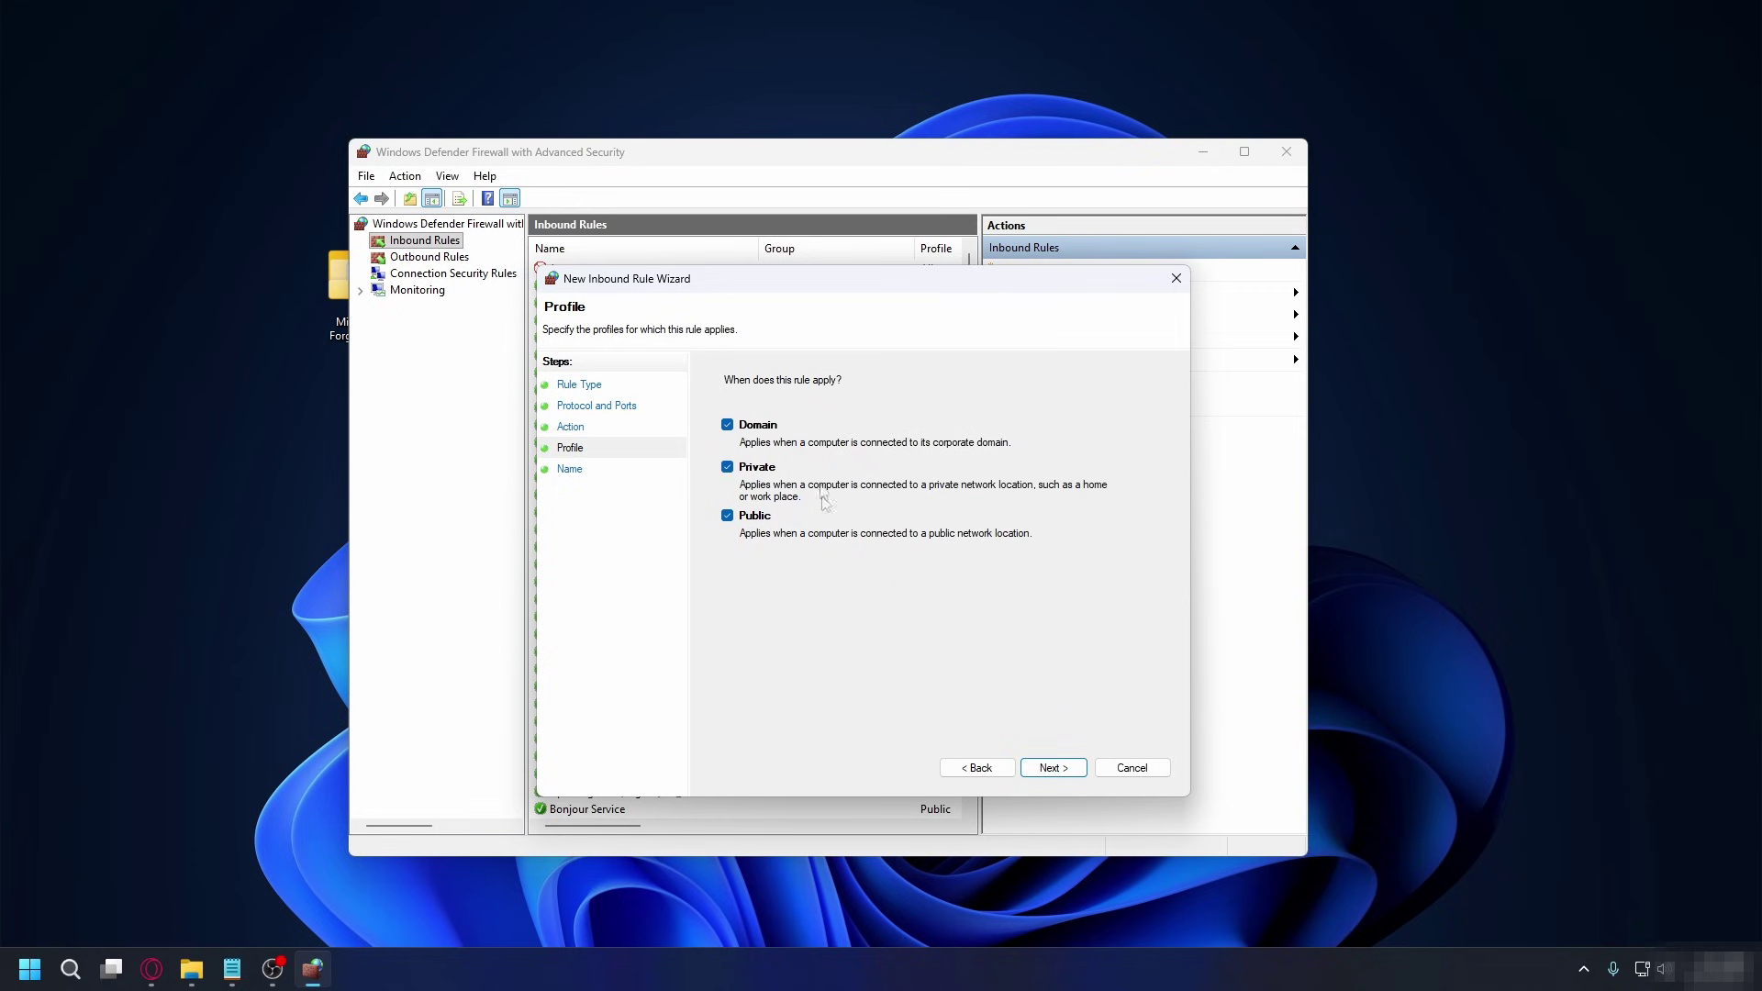
{"action": "left_click", "coordinate": [1053, 768]}
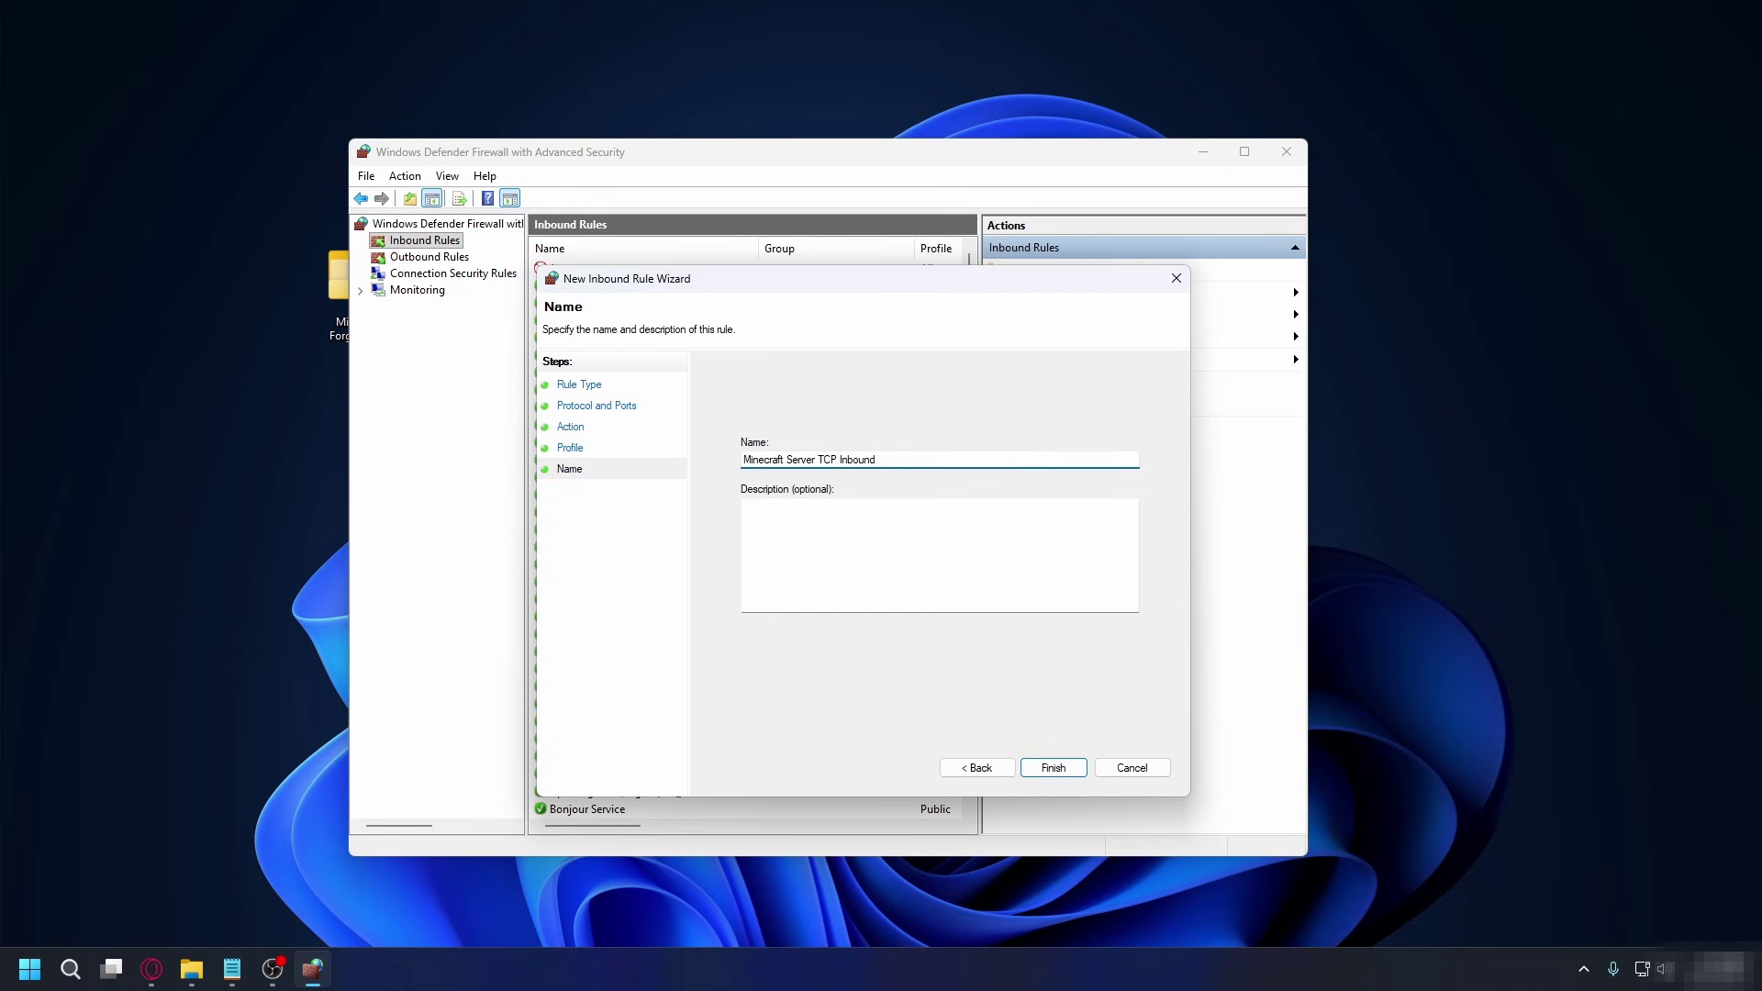
{"action": "left_click", "coordinate": [1052, 768]}
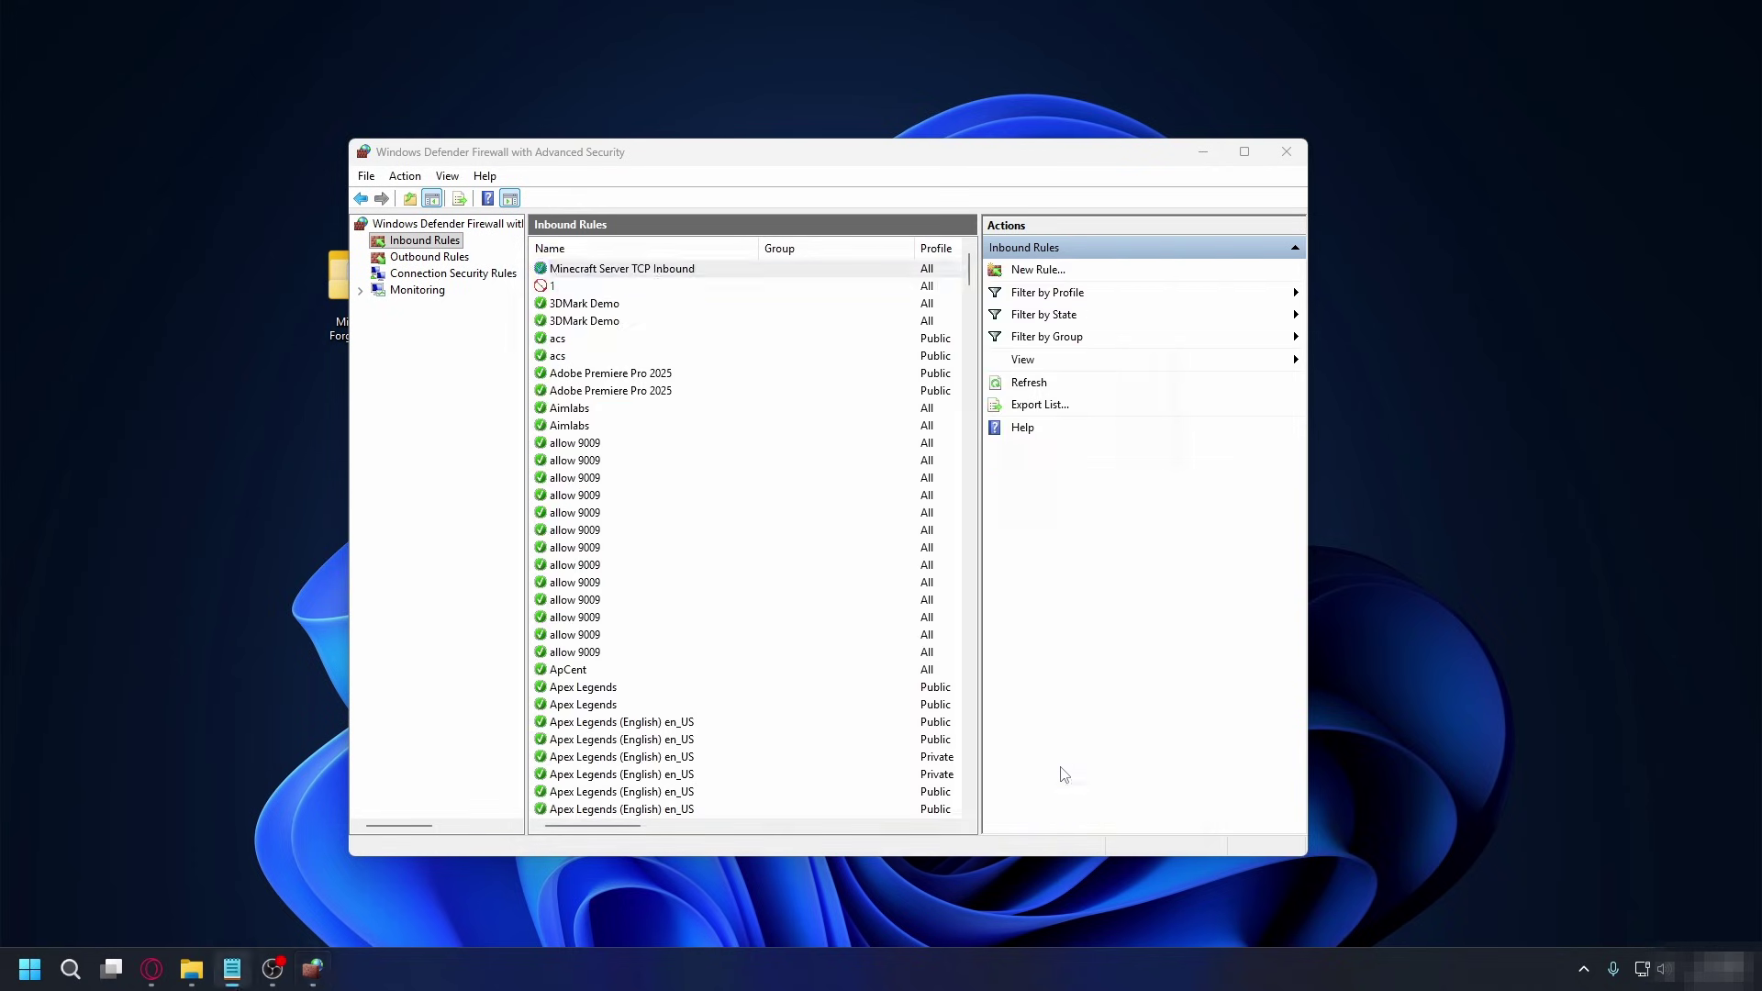
Set up a second inbound port rule for UDP on specific local port 25565.
{"action": "left_click", "coordinate": [1038, 270]}
{"action": "key", "text": "Down"}
{"action": "key", "text": "Return"}
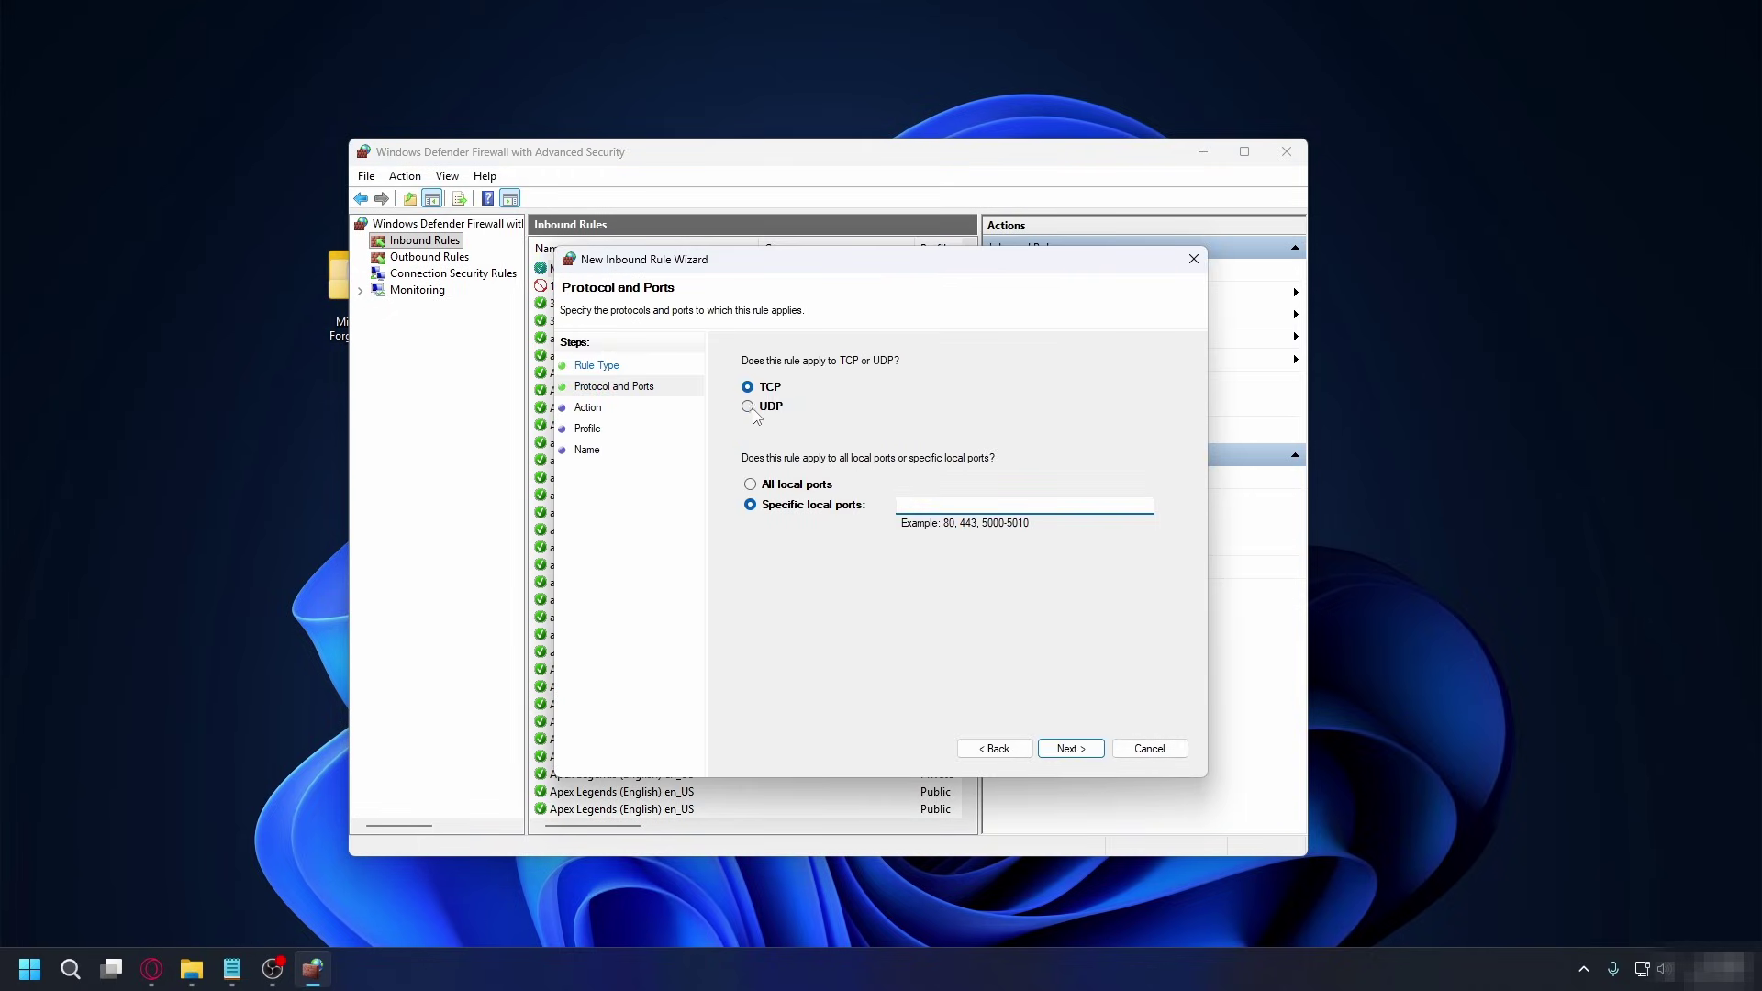
{"action": "key", "text": "Down"}
{"action": "key", "text": "Tab"}
{"action": "key", "text": "Tab"}
{"action": "type", "text": "25565"}
{"action": "key", "text": "Return"}
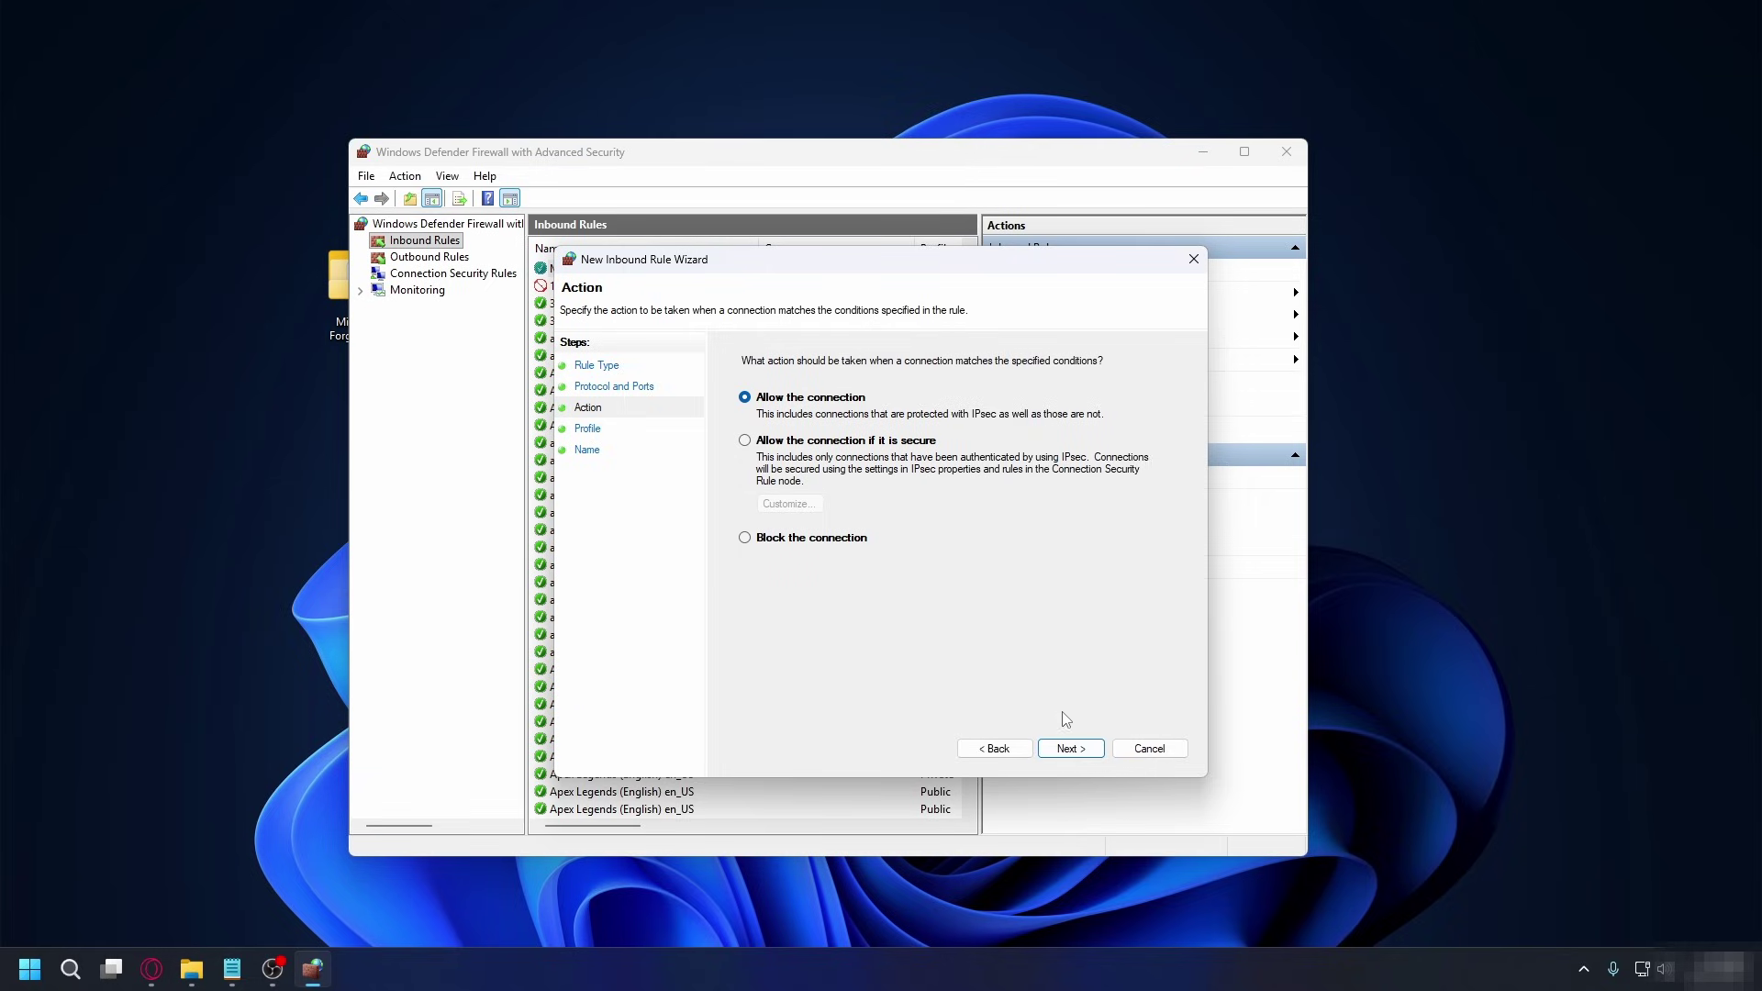
Allow the connection for all profiles and finish the UDP rule with the name "Minecraft Server UDP Inbound".
{"action": "key", "text": "Return"}
{"action": "left_click", "coordinate": [1085, 748]}
{"action": "left_click", "coordinate": [932, 441]}
{"action": "type", "text": "Minecraft Server UDP Inbound"}
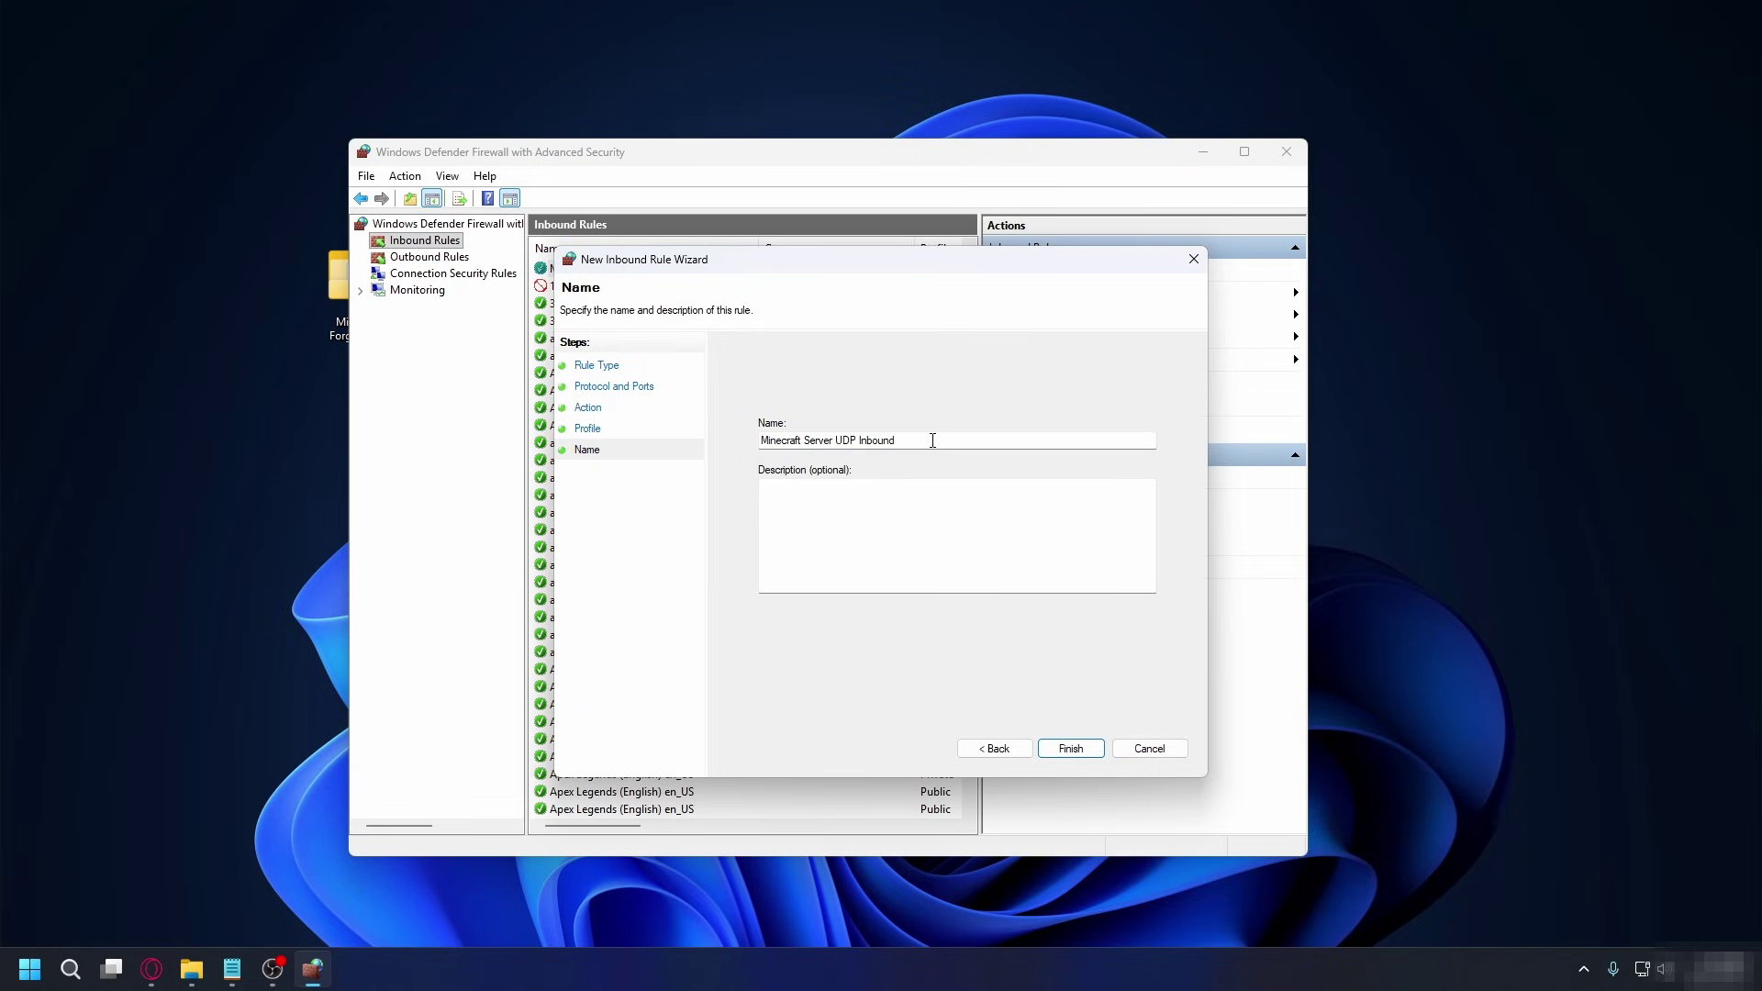
{"action": "left_click", "coordinate": [1070, 748]}
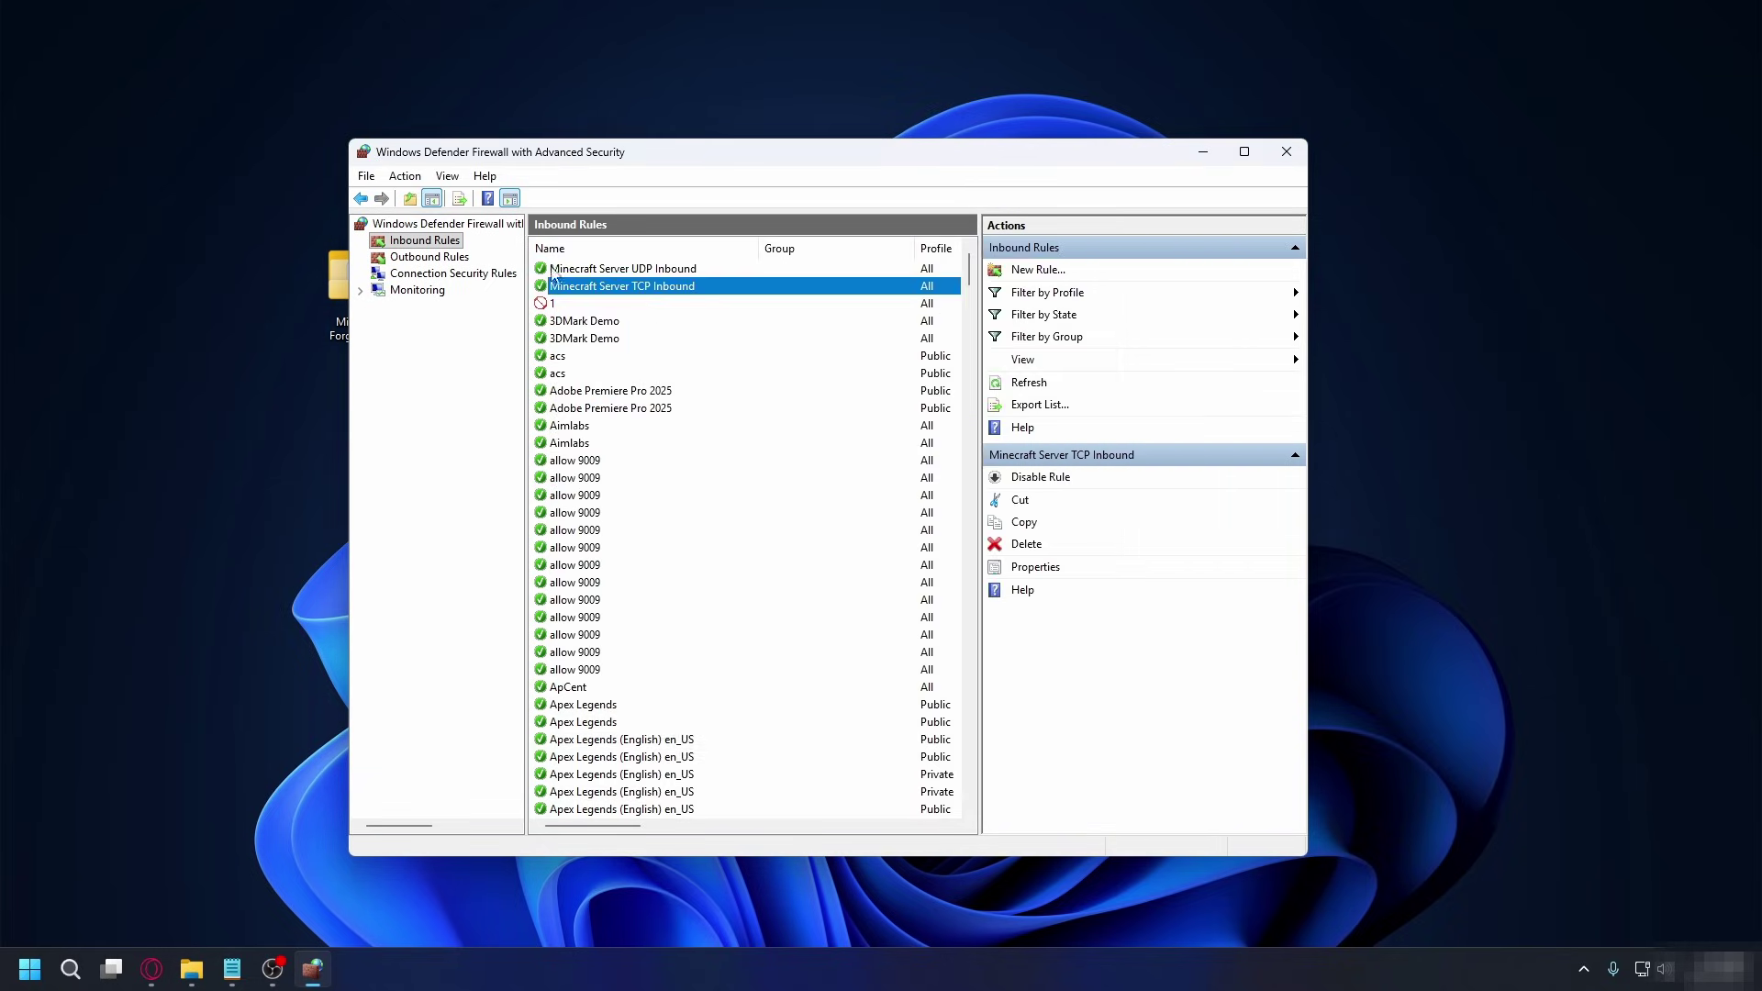
Set up a new outbound port rule for TCP on specific remote port 25565.
{"action": "left_click", "coordinate": [428, 256]}
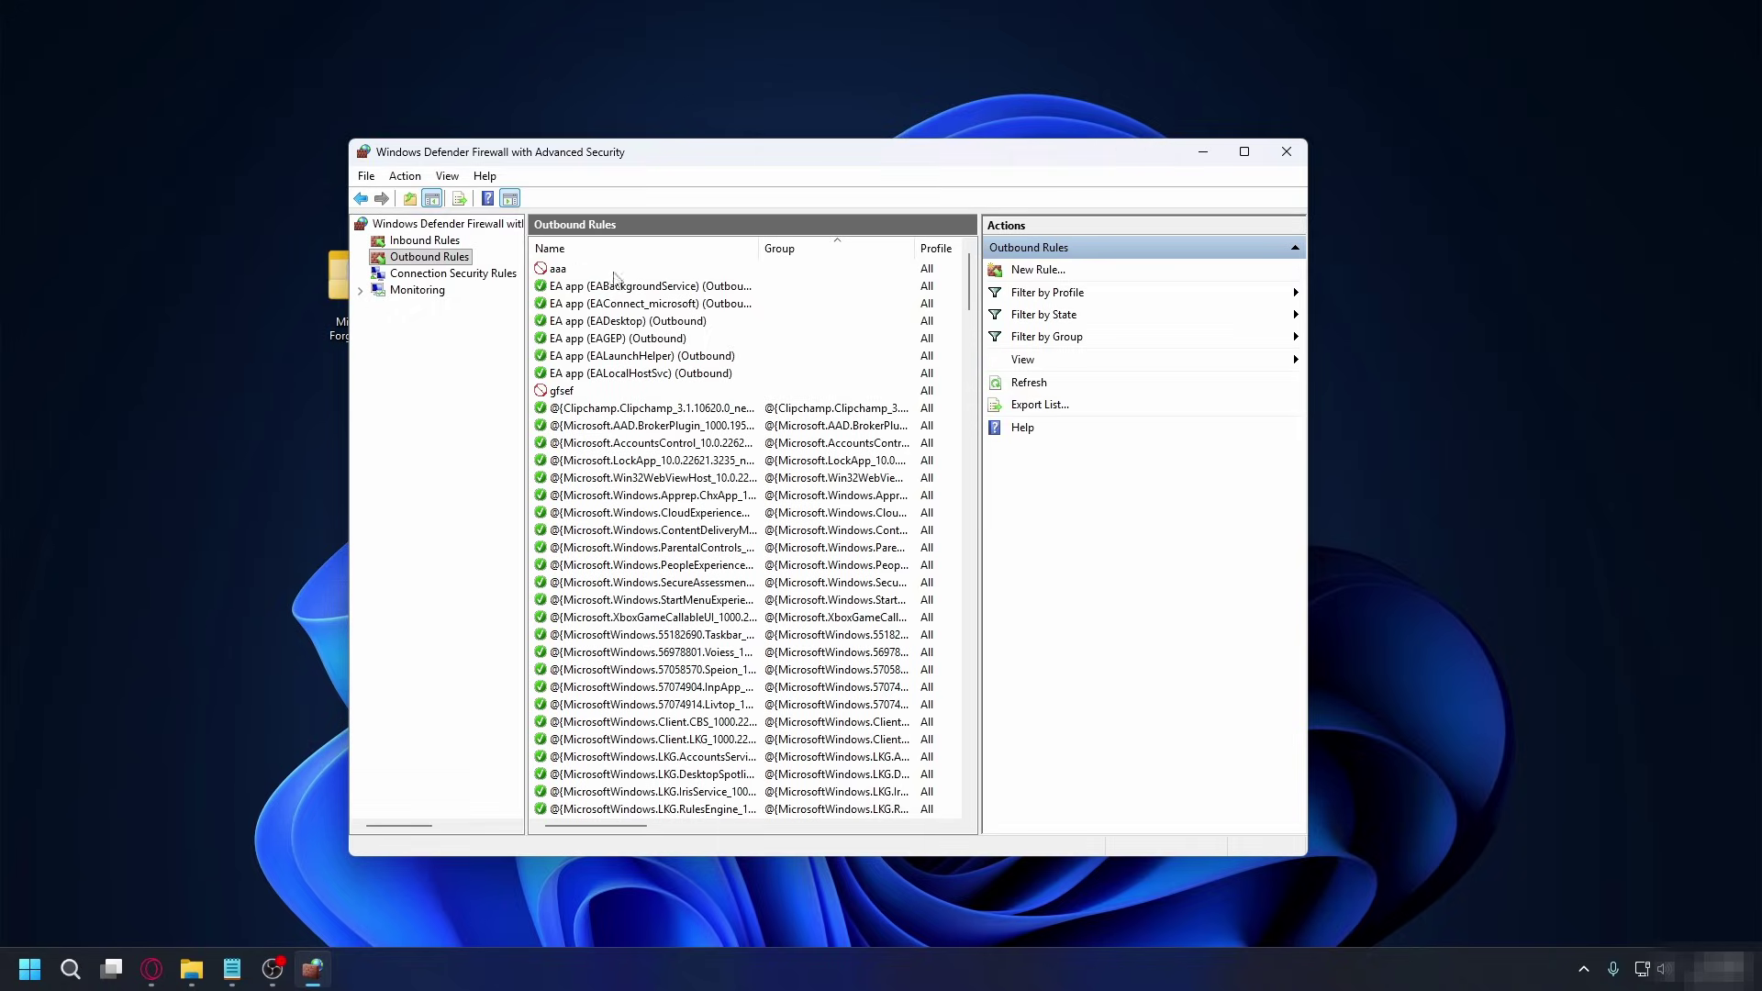
{"action": "left_click", "coordinate": [1039, 269]}
{"action": "left_click", "coordinate": [730, 462]}
{"action": "left_click", "coordinate": [1055, 761]}
{"action": "left_click", "coordinate": [732, 400]}
{"action": "left_click", "coordinate": [963, 519]}
{"action": "type", "text": "25565"}
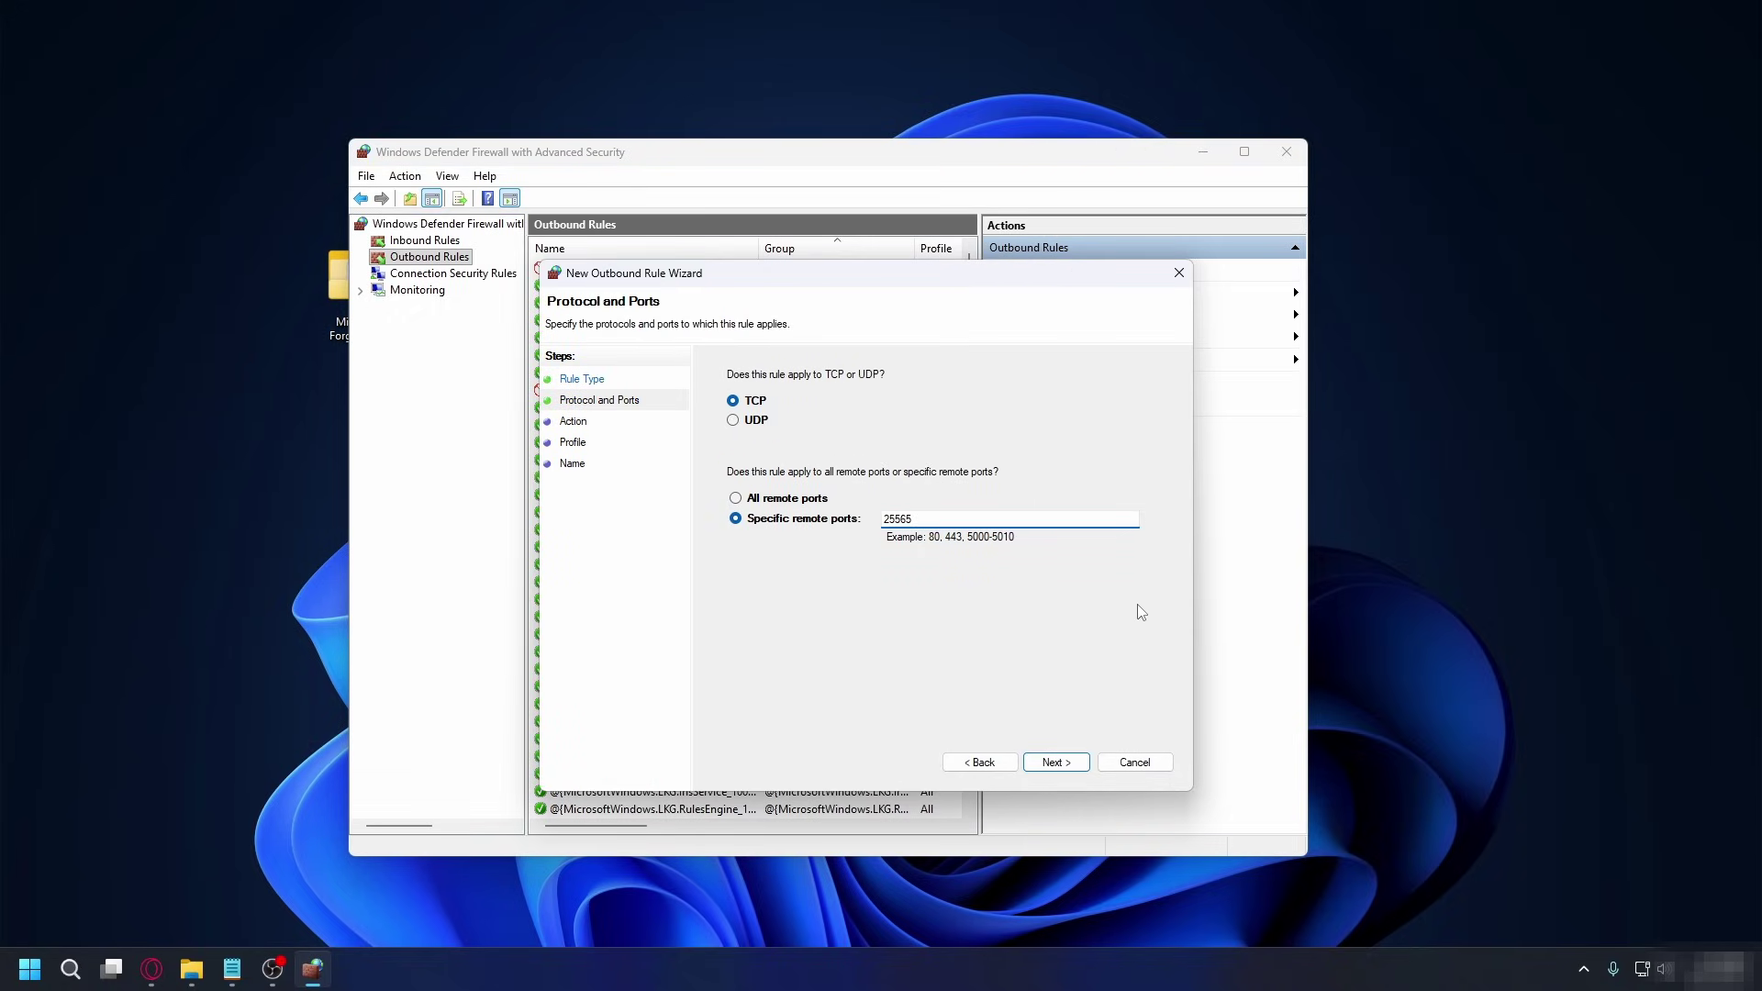
Allow the connection for all profiles and finish the outbound rule with the name "Minecraft Server TCP Outbound".
{"action": "left_click", "coordinate": [1055, 762]}
{"action": "left_click", "coordinate": [731, 411]}
{"action": "left_click", "coordinate": [1055, 762]}
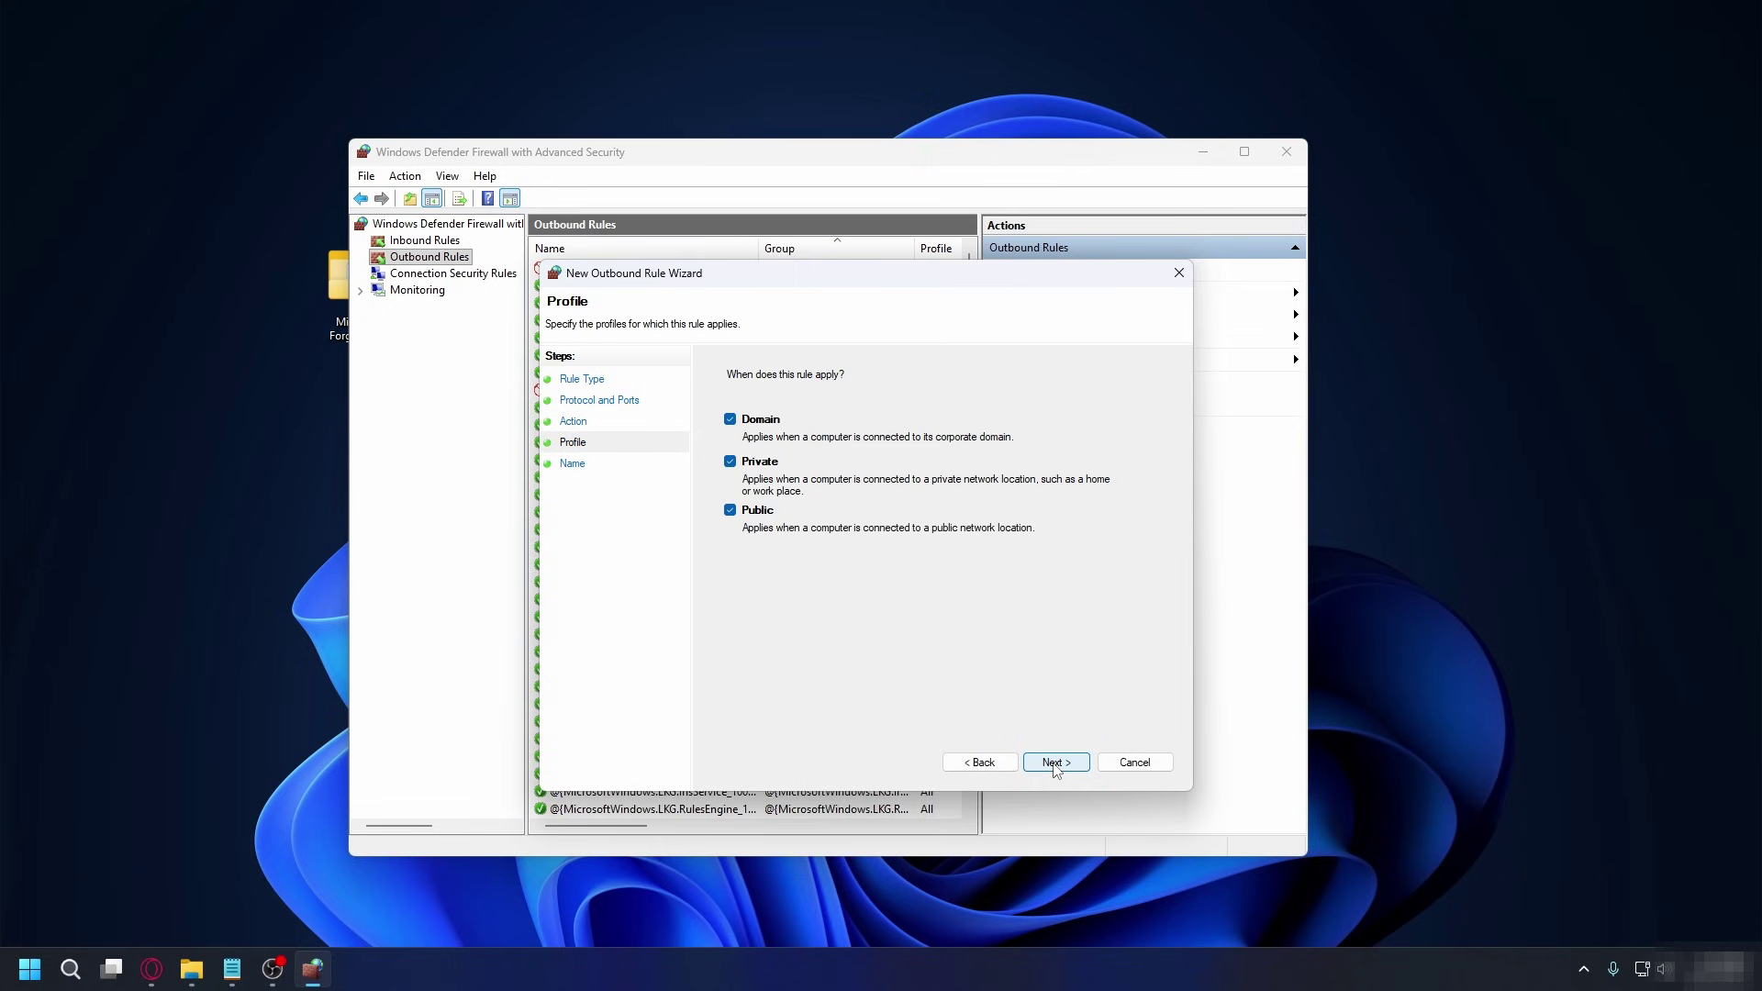
{"action": "left_click", "coordinate": [1055, 761]}
{"action": "type", "text": "Minecraft Server TCP Outbound"}
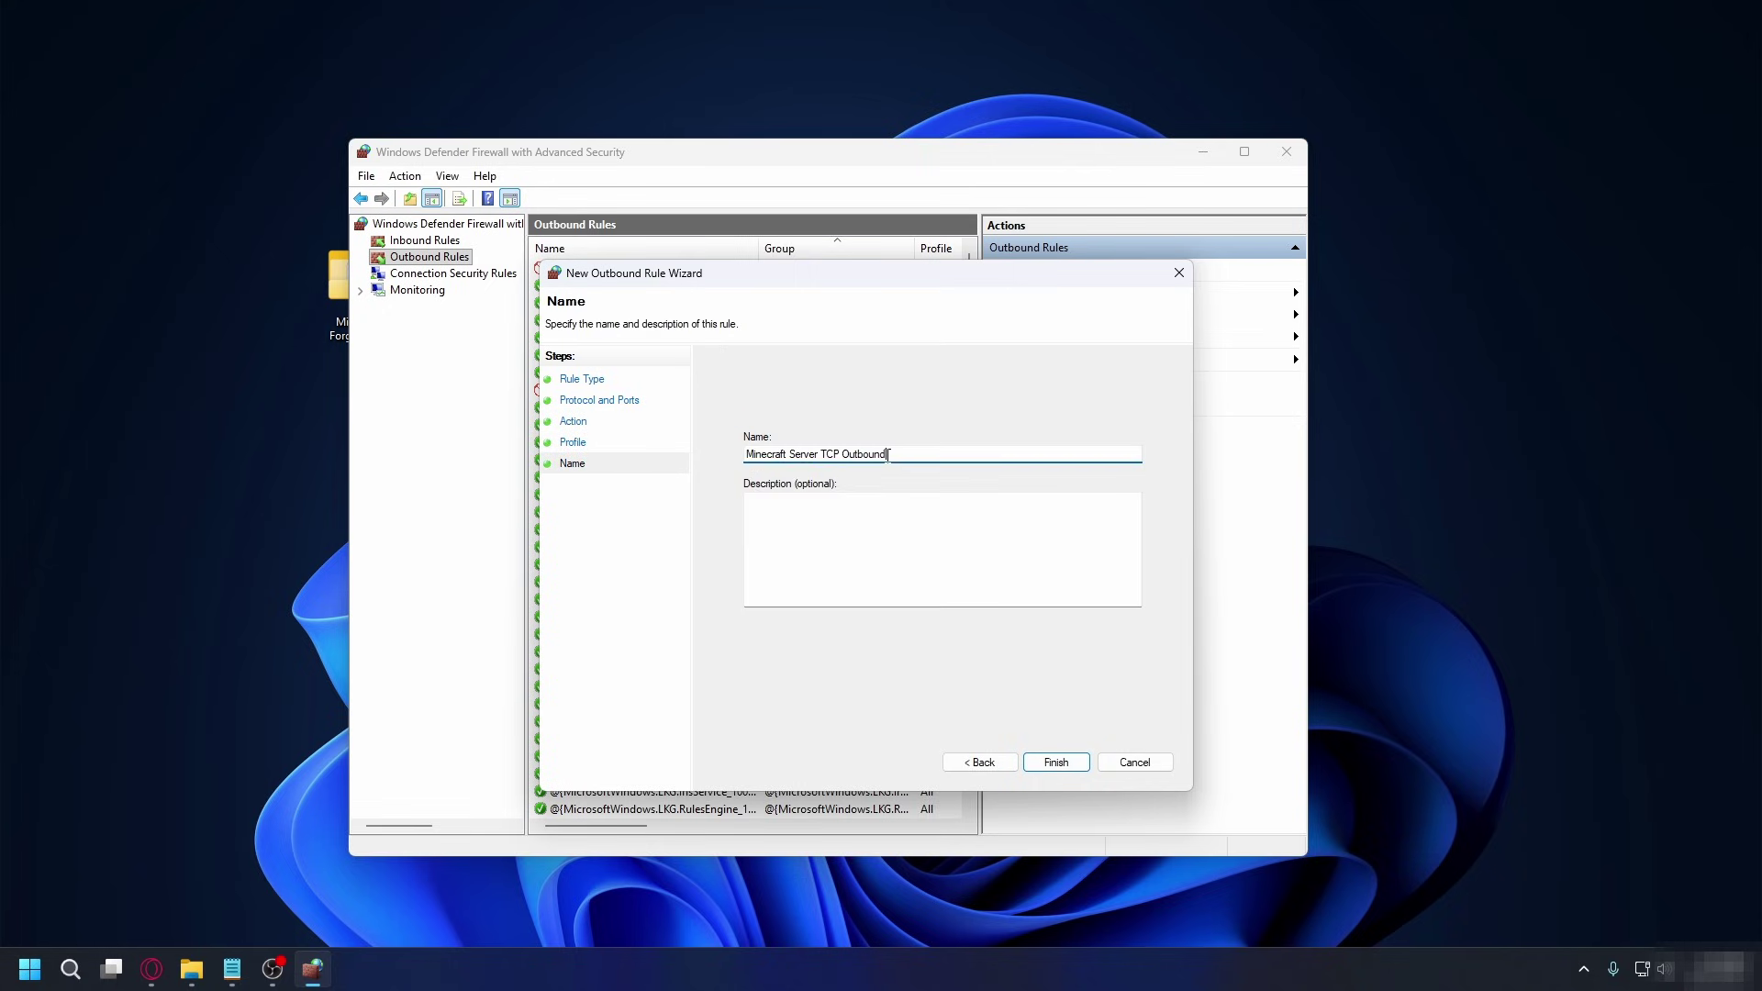
{"action": "left_click", "coordinate": [1055, 761]}
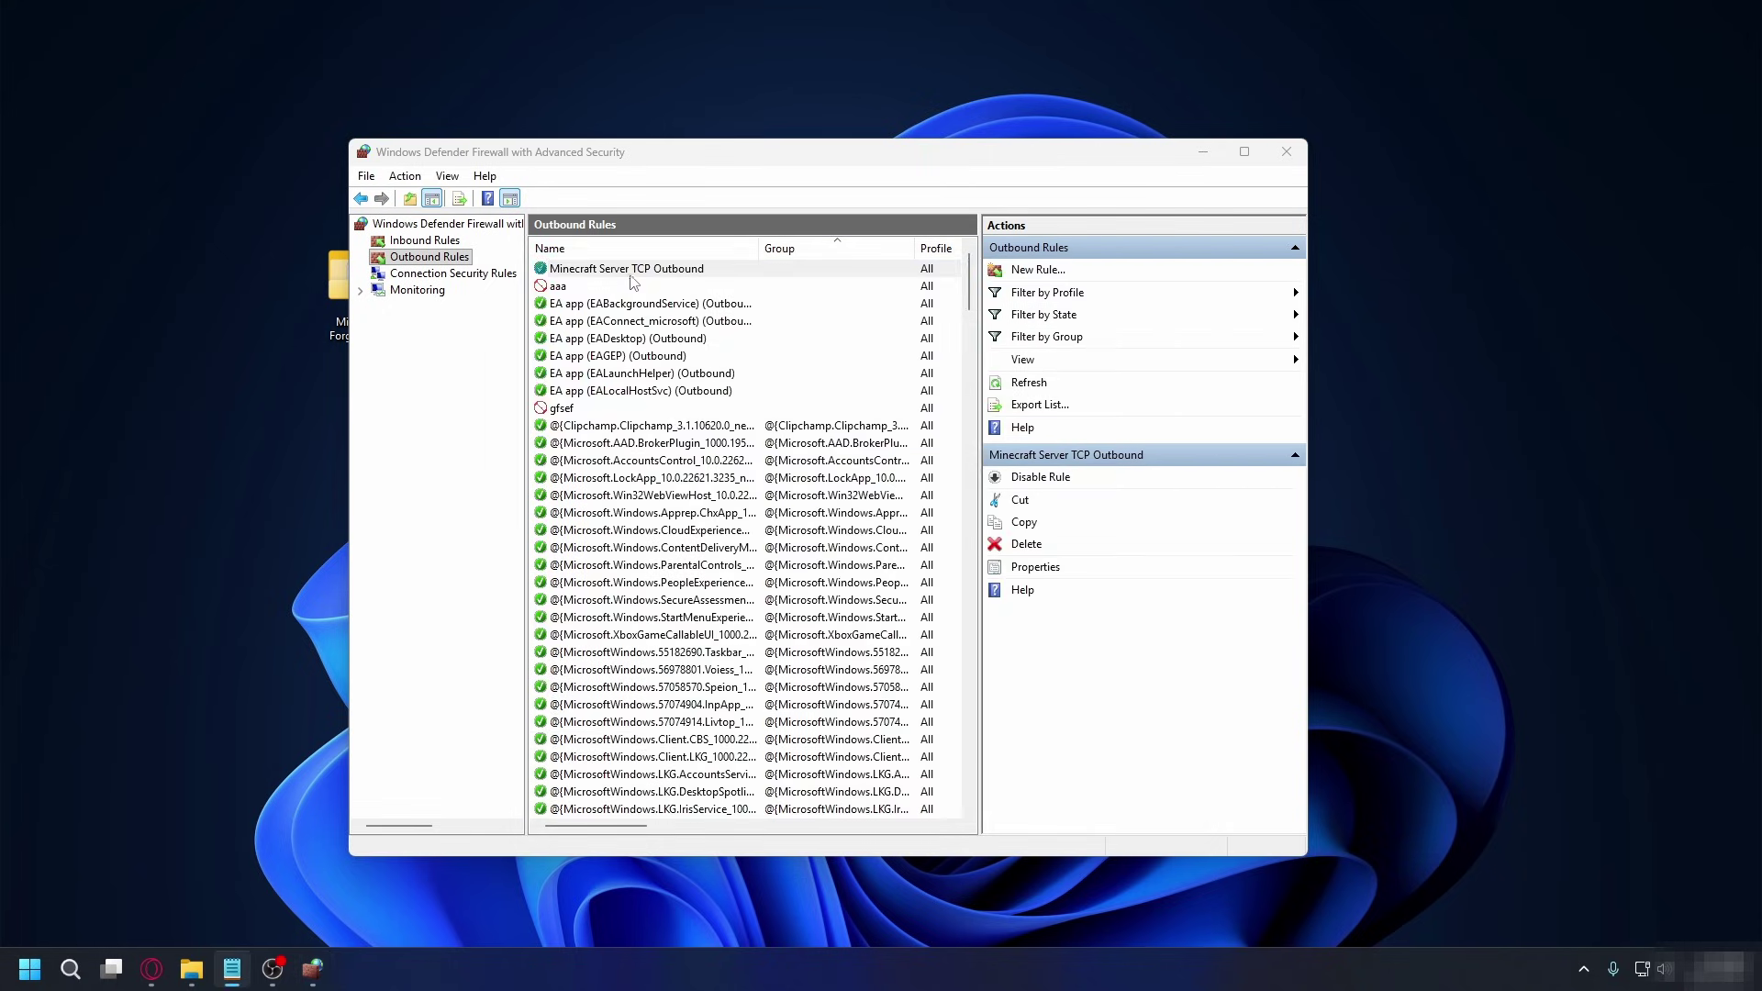
Set up a new outbound port rule for UDP on specific remote port 25565.
{"action": "left_click", "coordinate": [1050, 271]}
{"action": "left_click", "coordinate": [739, 478]}
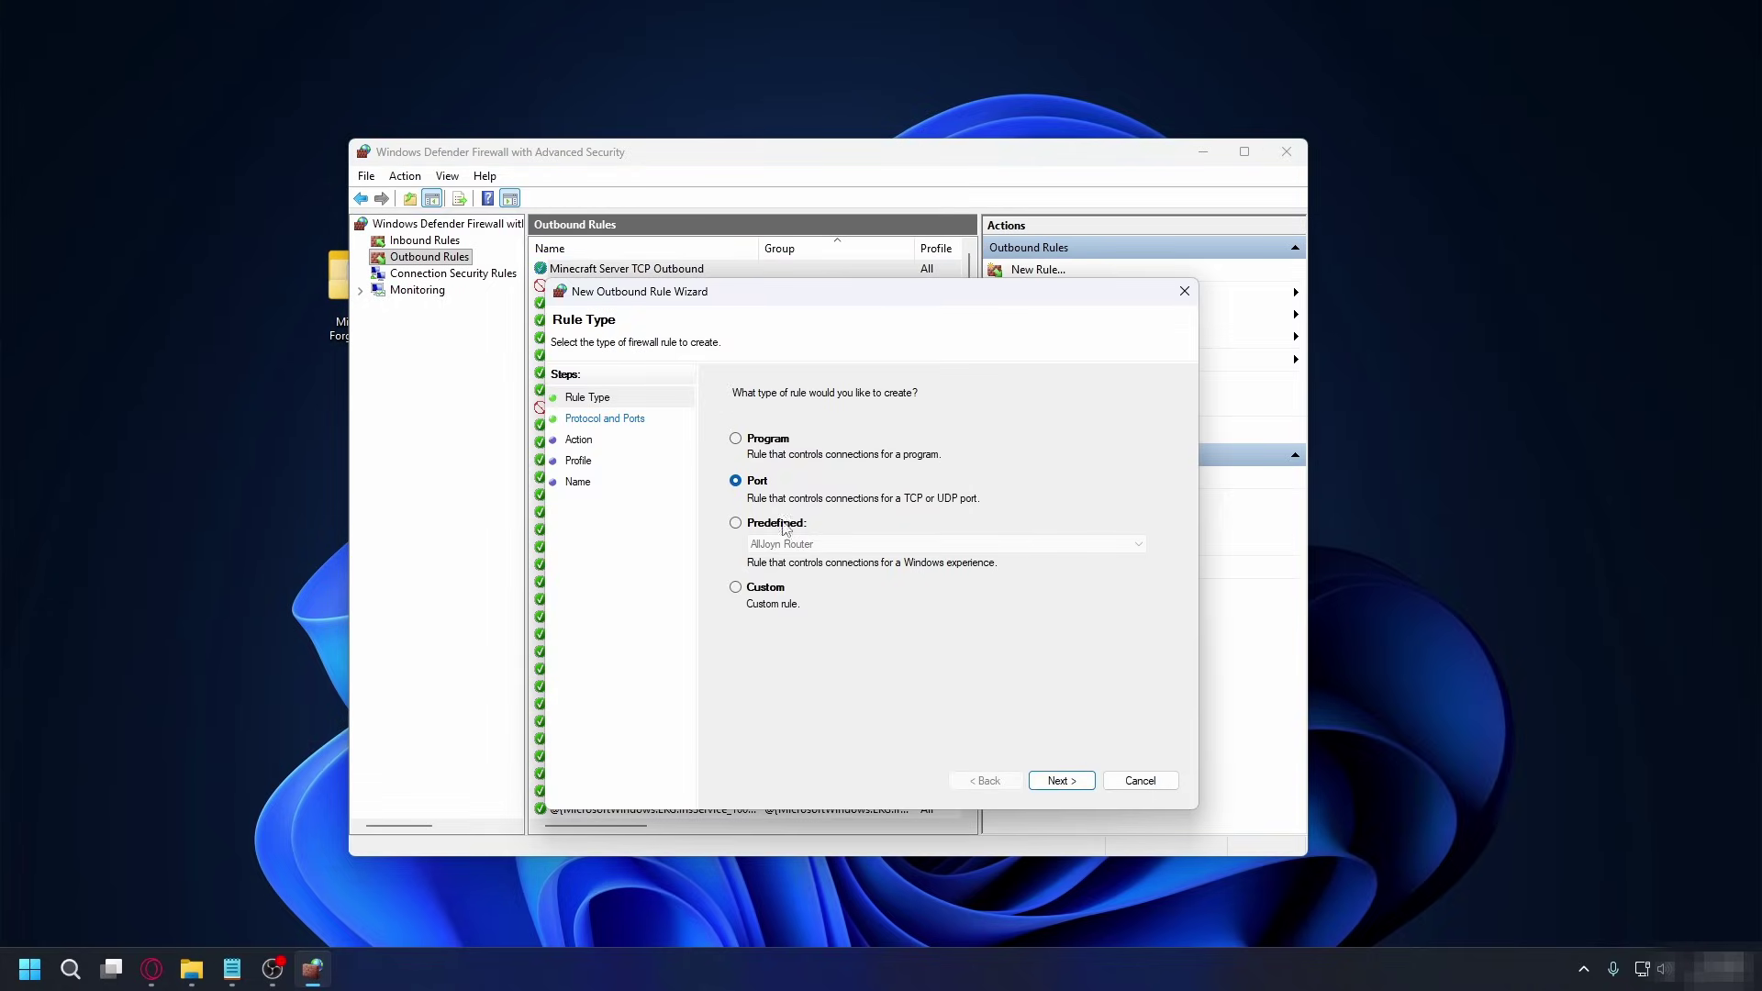
{"action": "left_click", "coordinate": [1060, 781]}
{"action": "left_click", "coordinate": [760, 438]}
{"action": "left_click", "coordinate": [930, 537]}
{"action": "type", "text": "25565"}
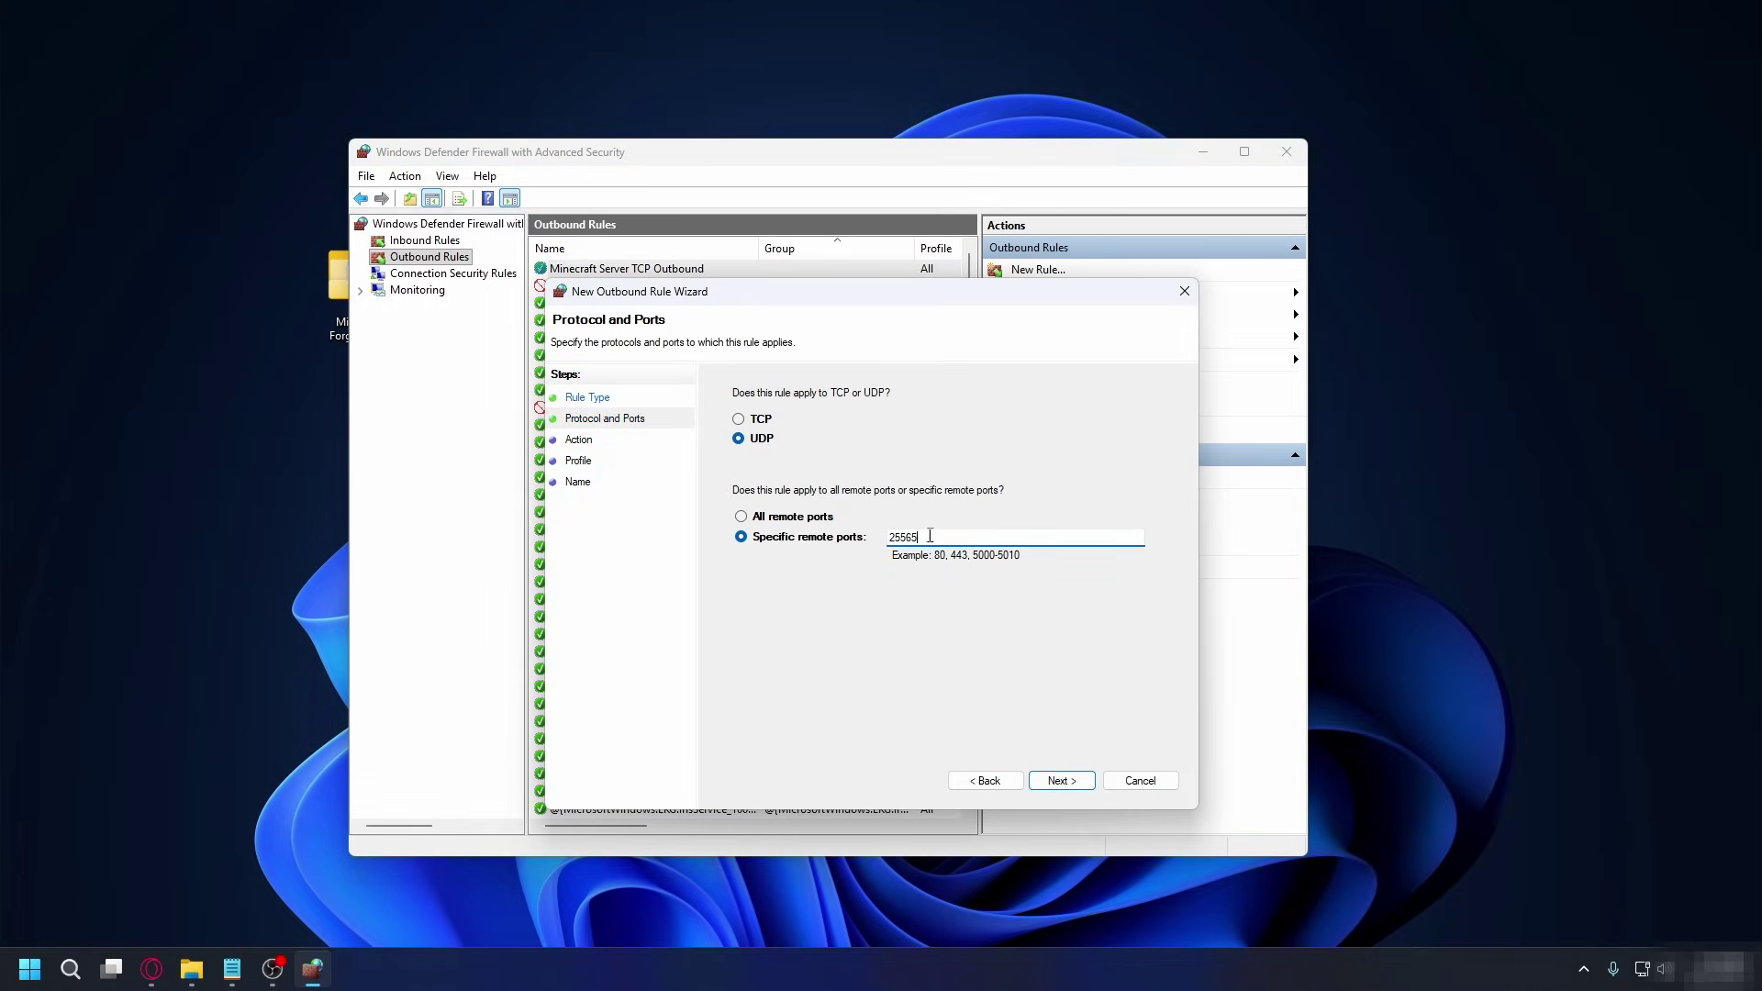
{"action": "key", "text": "Return"}
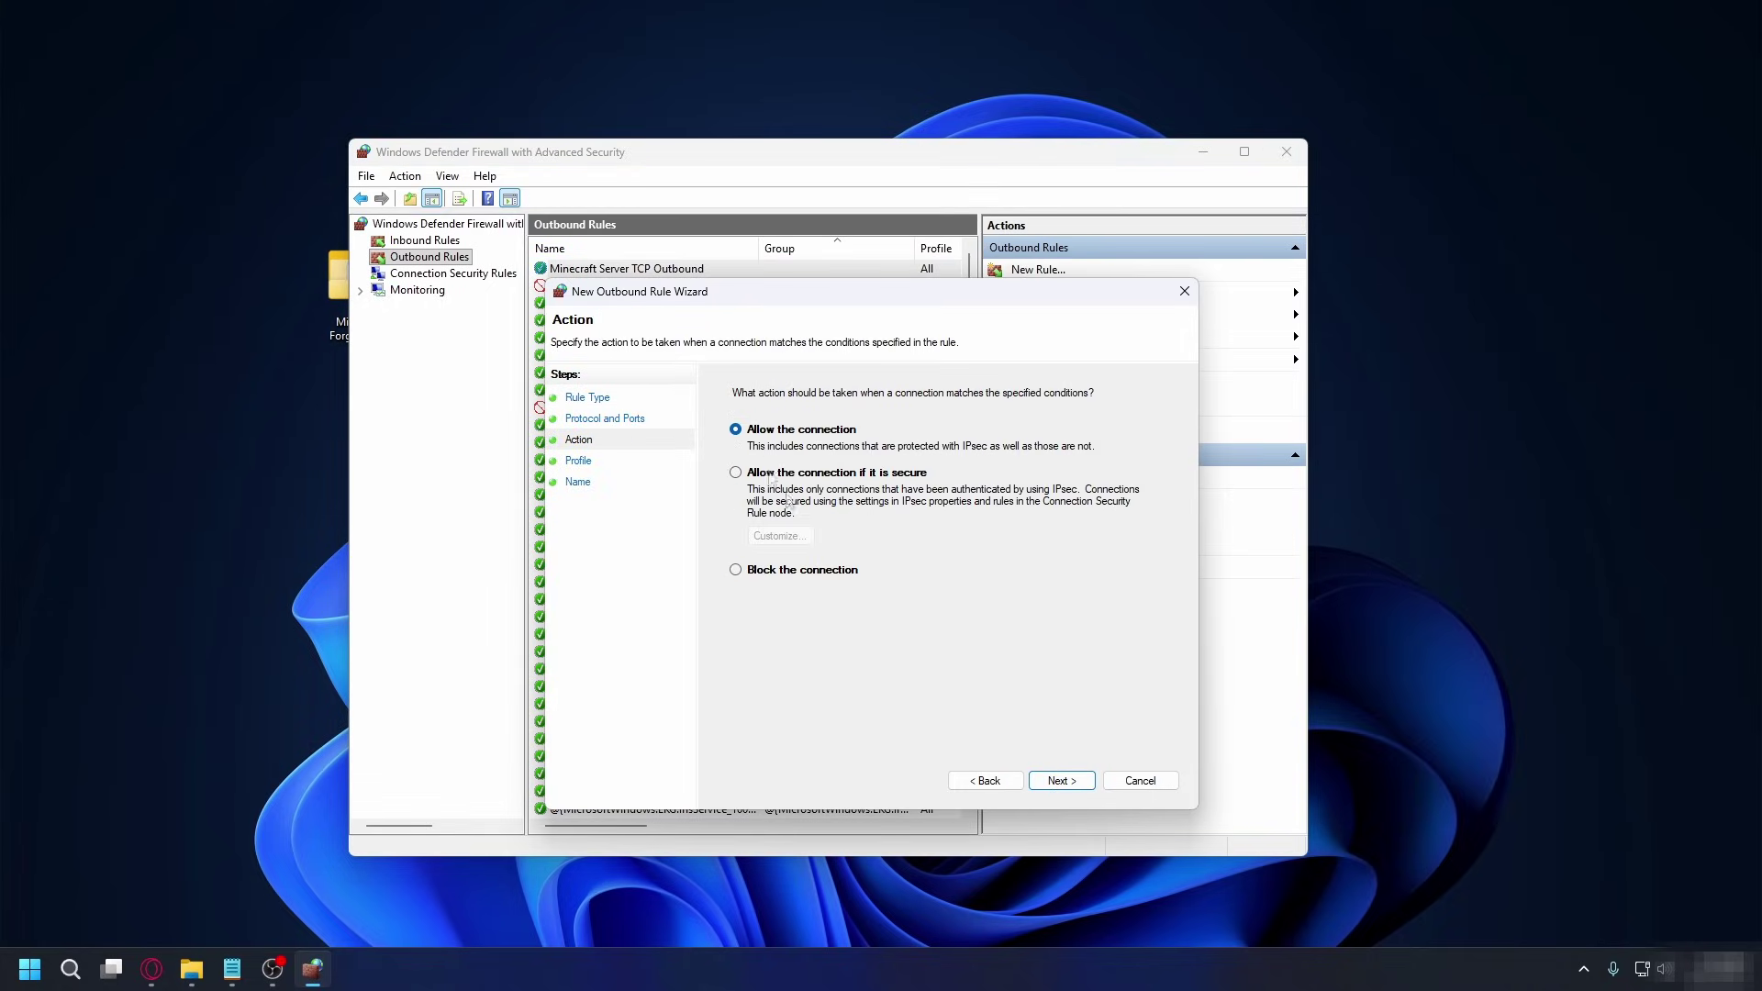
Allow the connection for all profiles and finish the outbound rule with the name "Minecraft Server UDP Outbound".
{"action": "left_click", "coordinate": [1060, 781]}
{"action": "left_click", "coordinate": [1060, 781]}
{"action": "type", "text": "Minecraft Server UDP Outbound"}
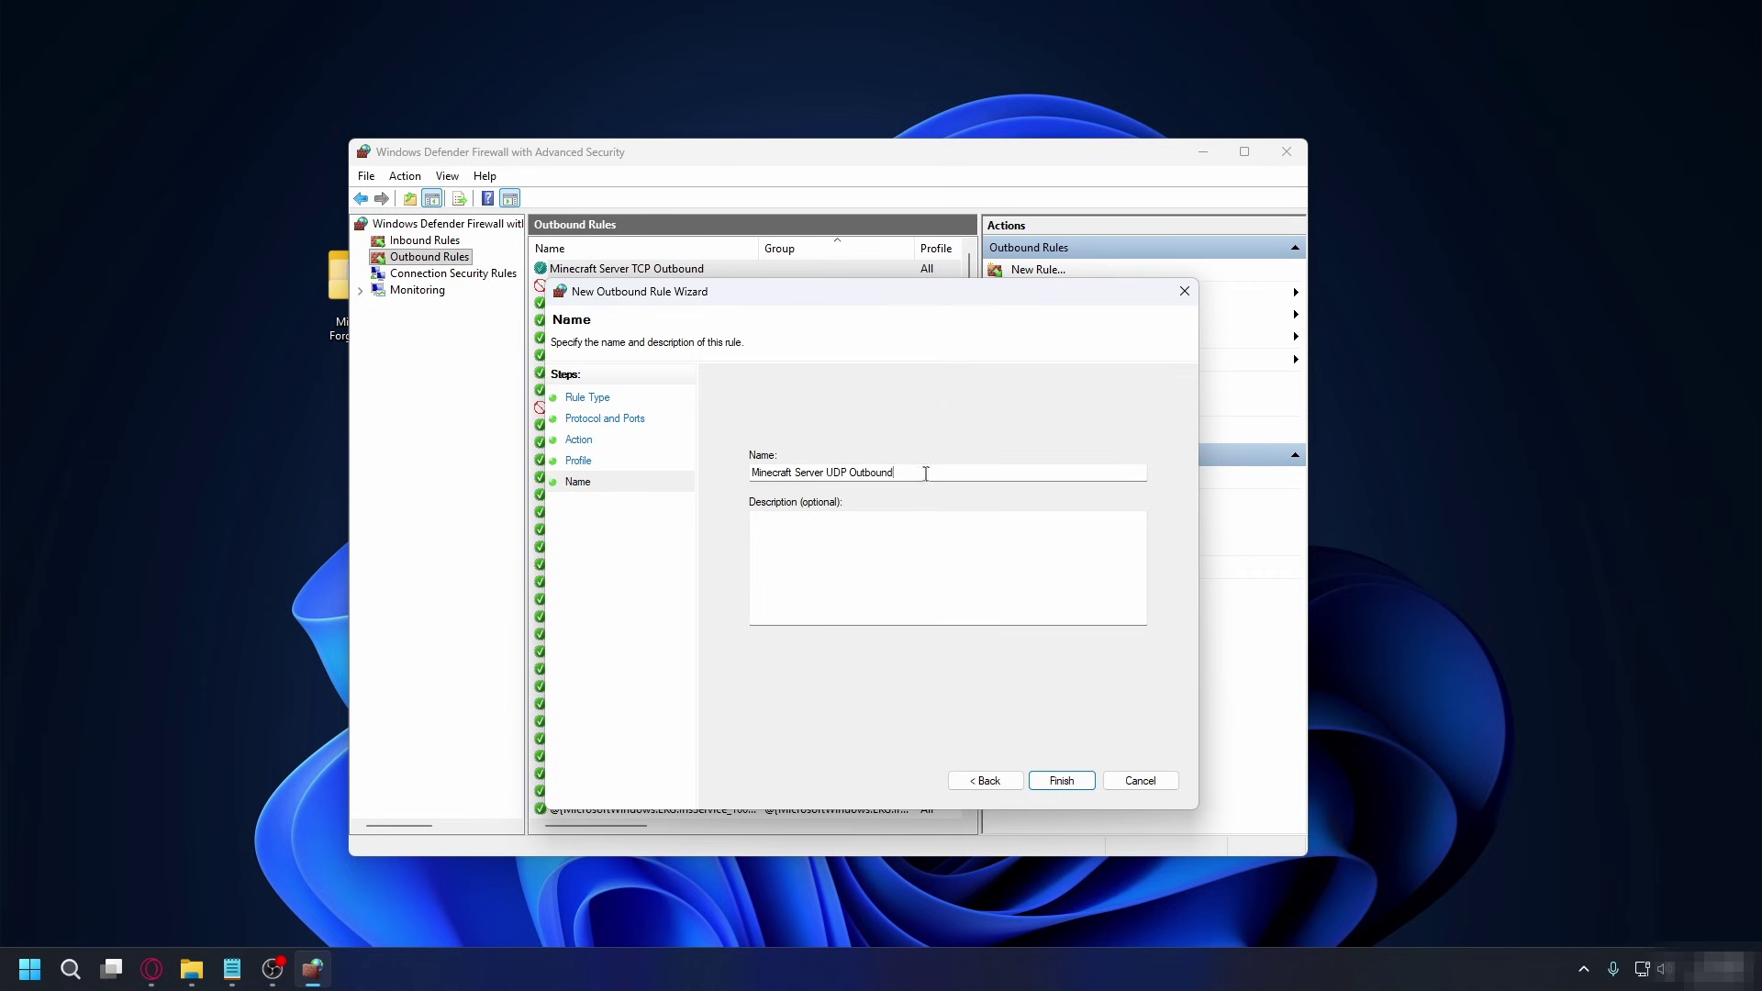
{"action": "left_click", "coordinate": [1062, 781]}
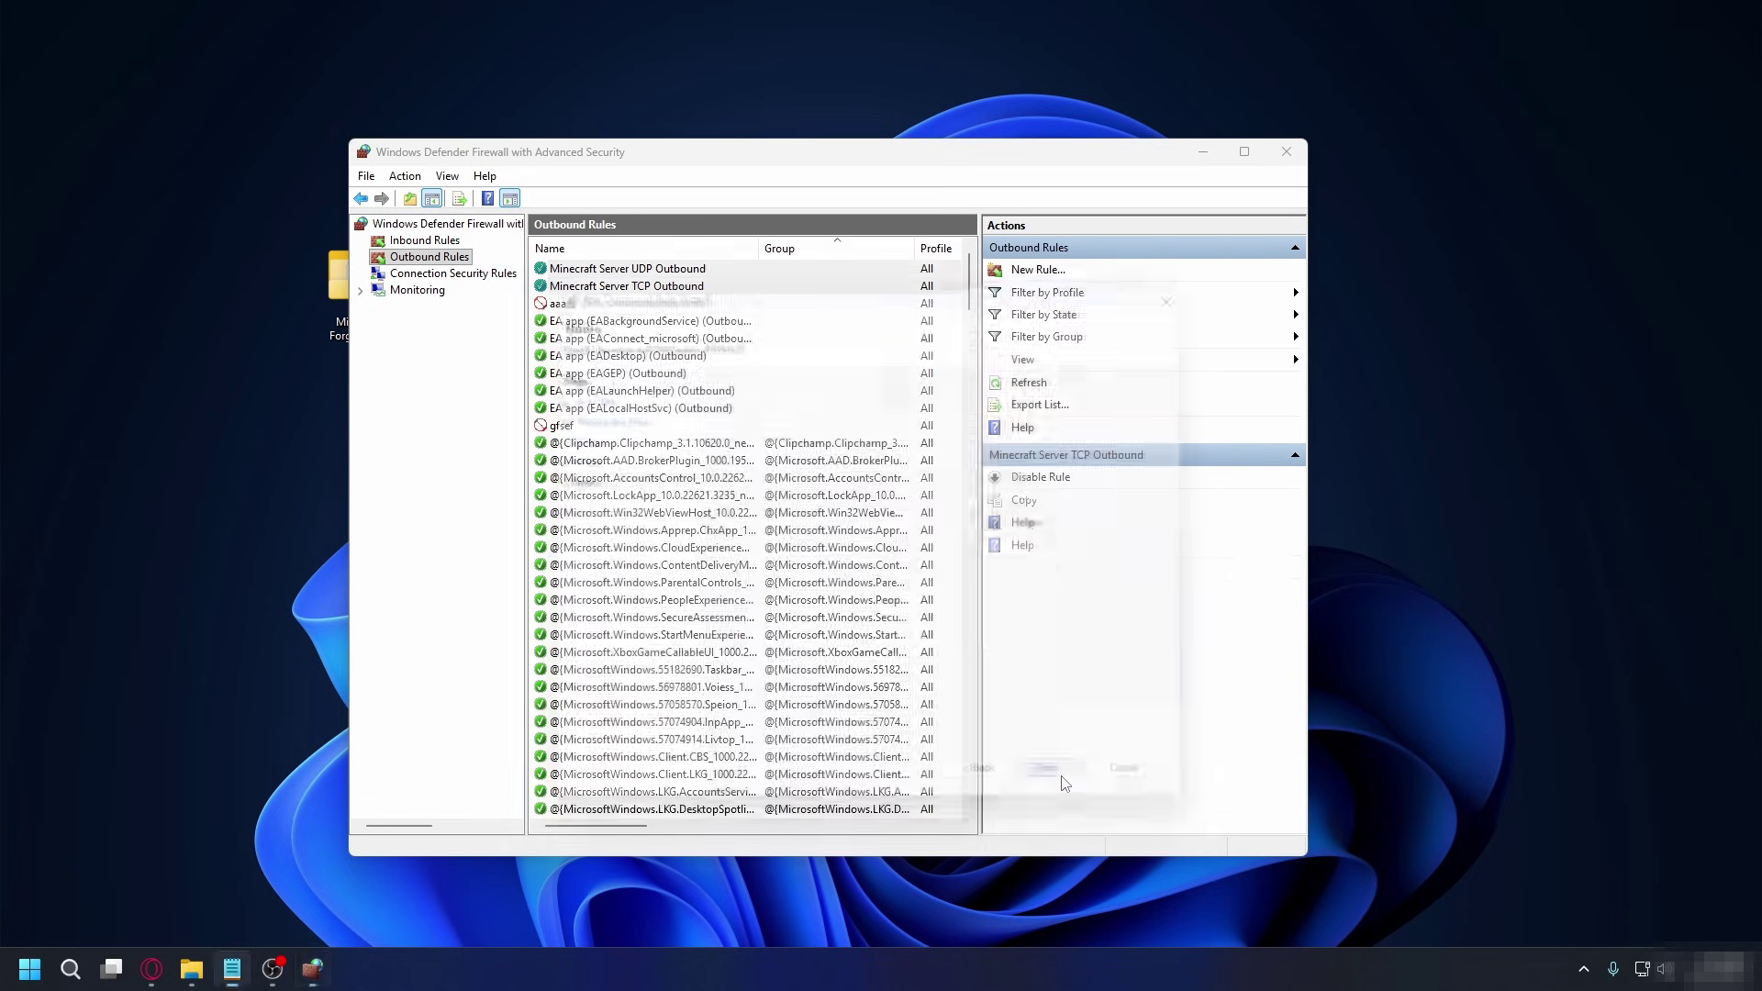
{"action": "left_click", "coordinate": [612, 271]}
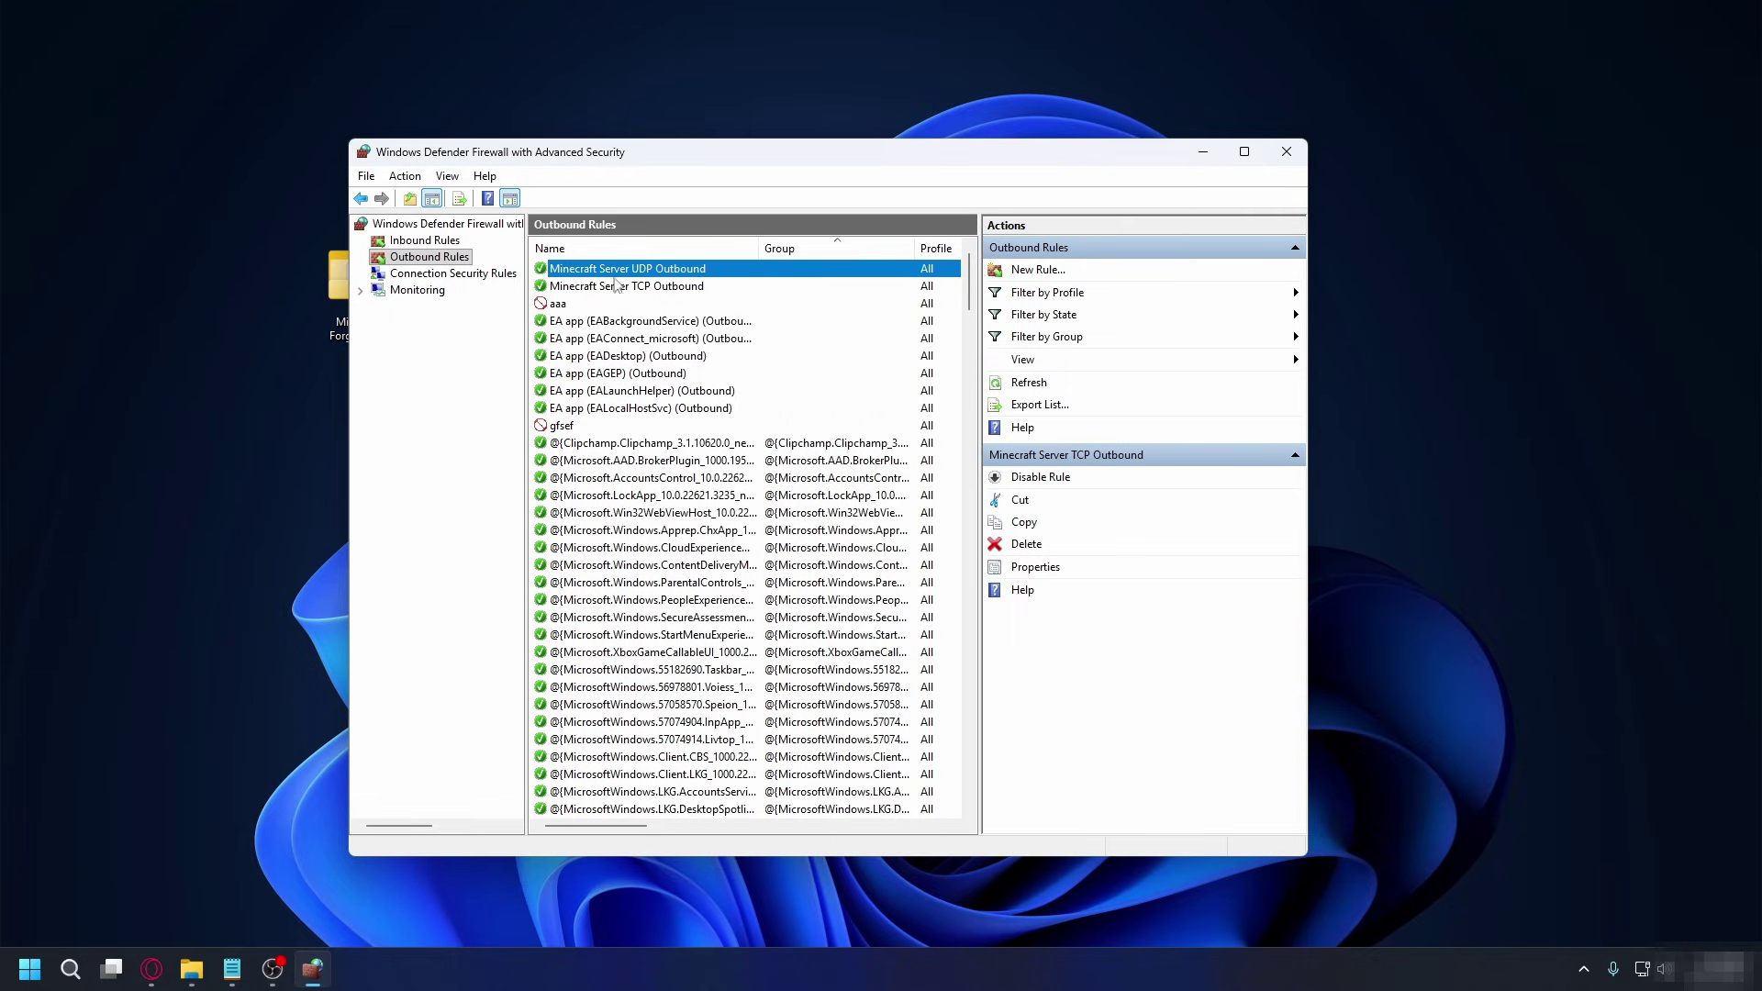
{"action": "left_click", "coordinate": [615, 285]}
{"action": "left_click", "coordinate": [621, 270]}
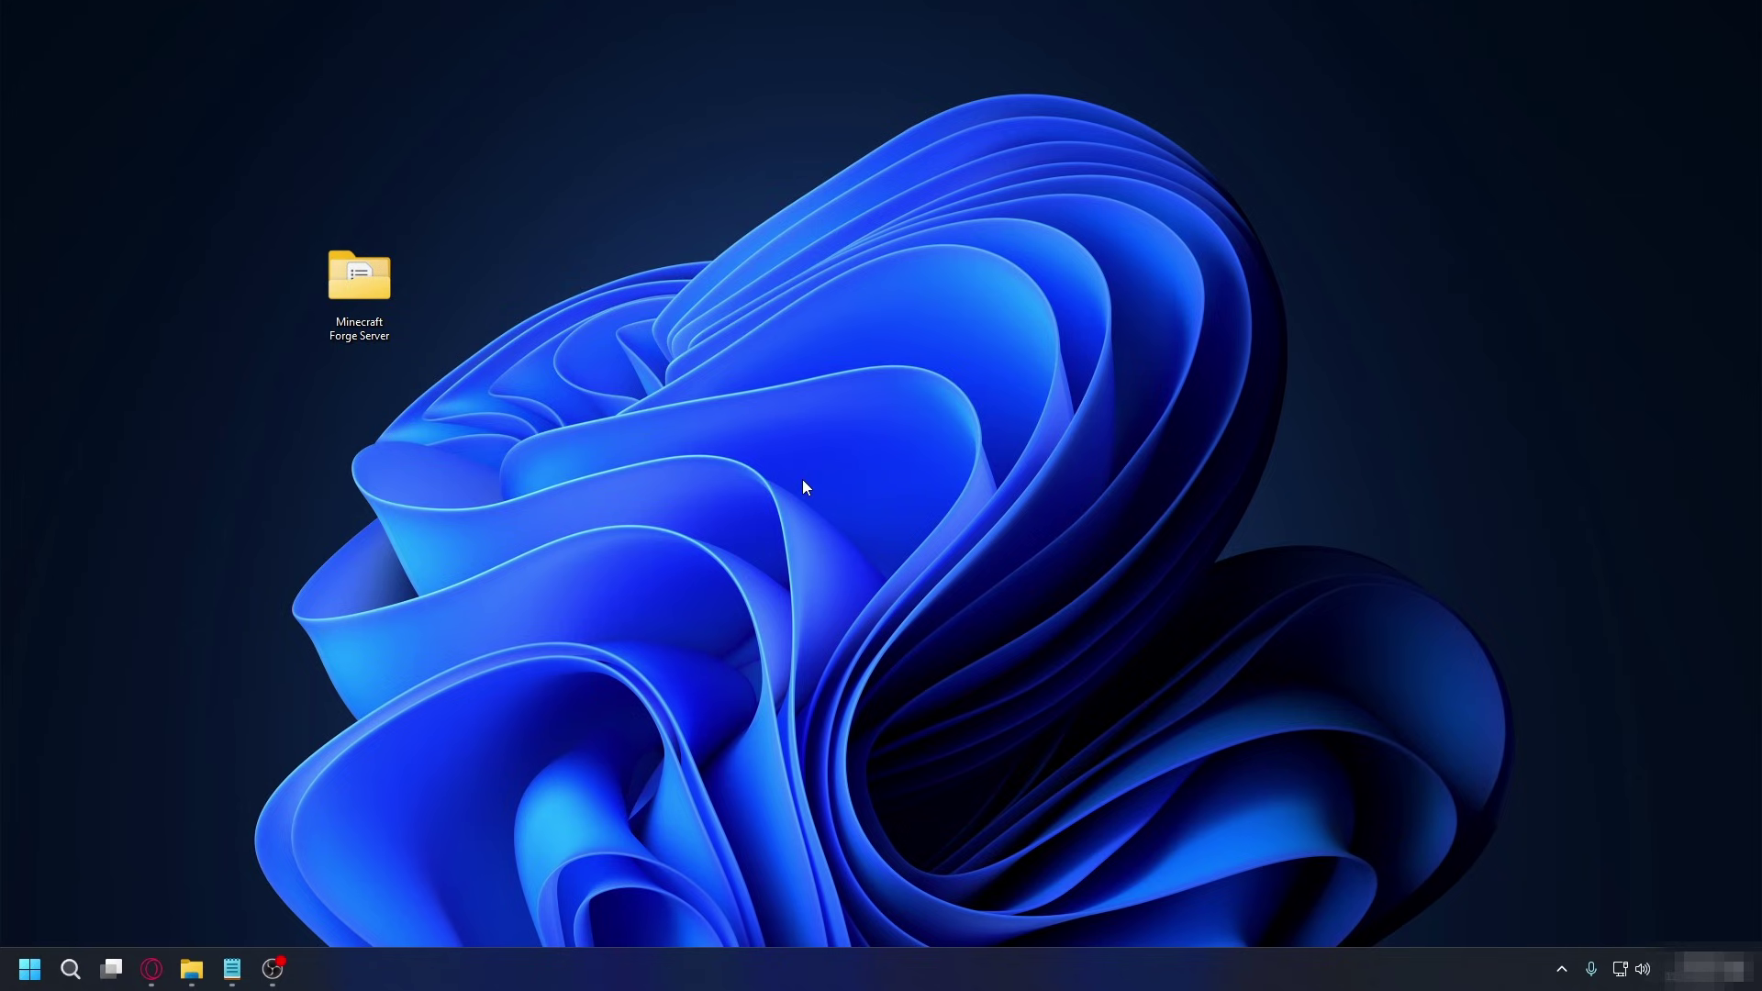
Open a Command Prompt with cmd and run ipconfig to list the network adapters' addresses.
{"action": "key", "text": "super+r"}
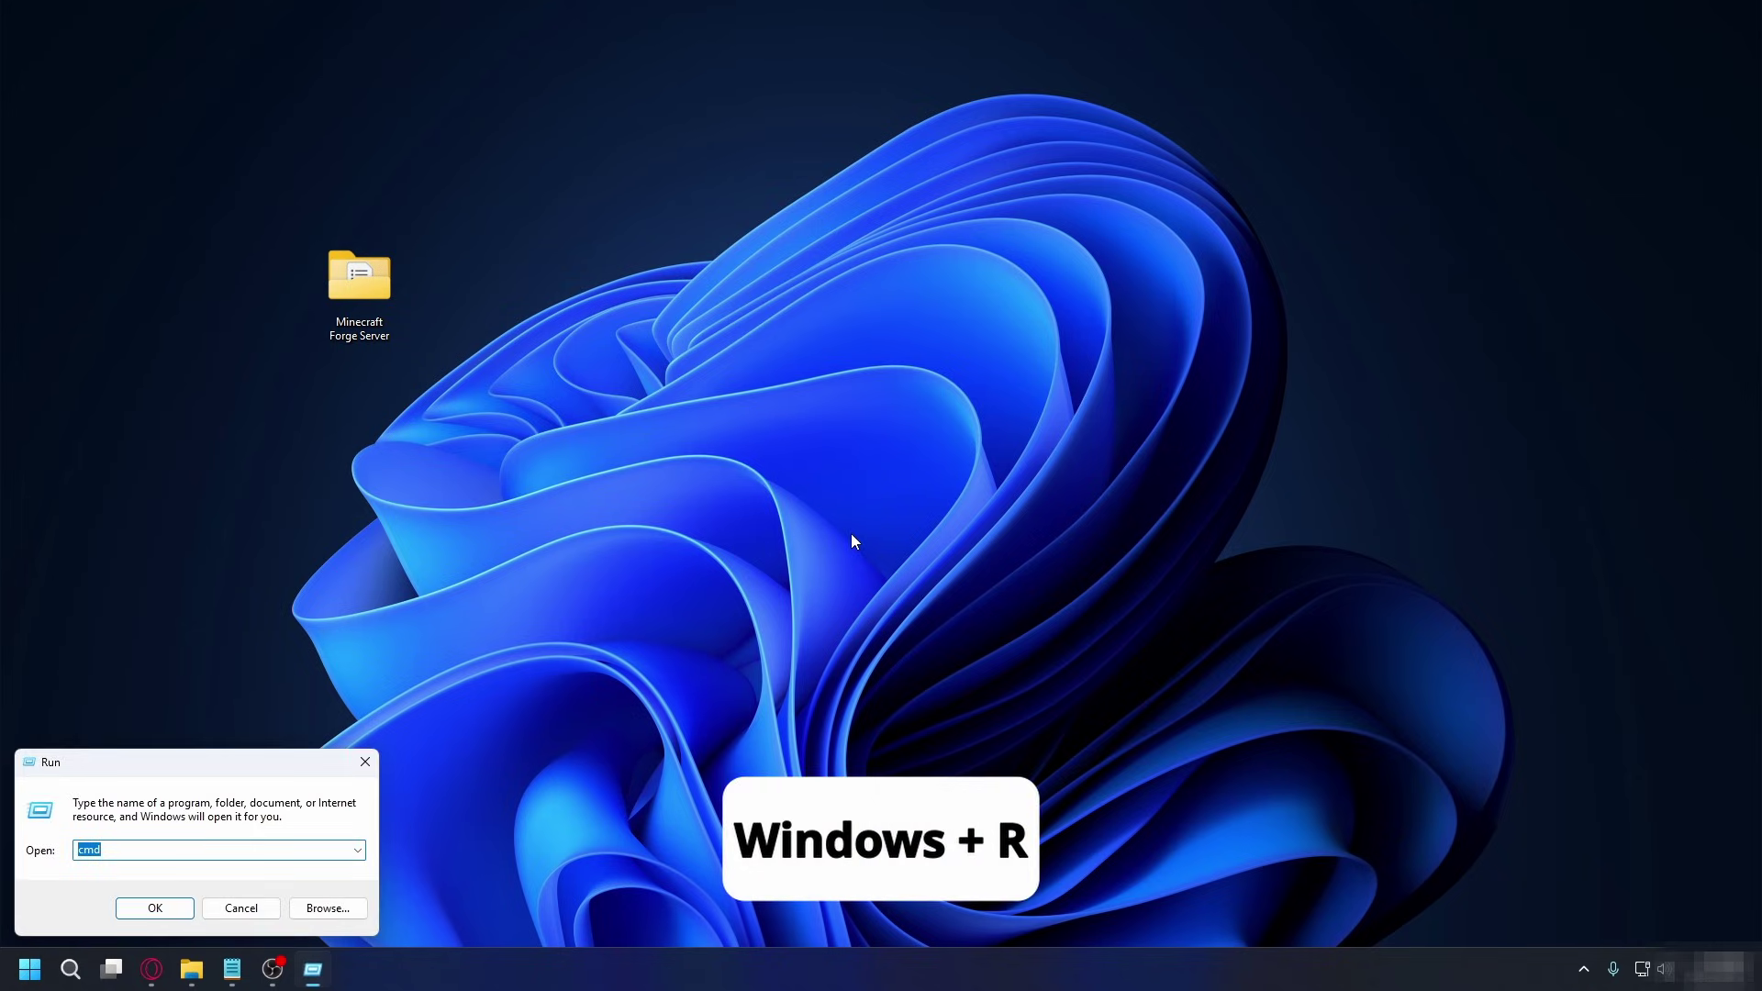
{"action": "left_click", "coordinate": [92, 849]}
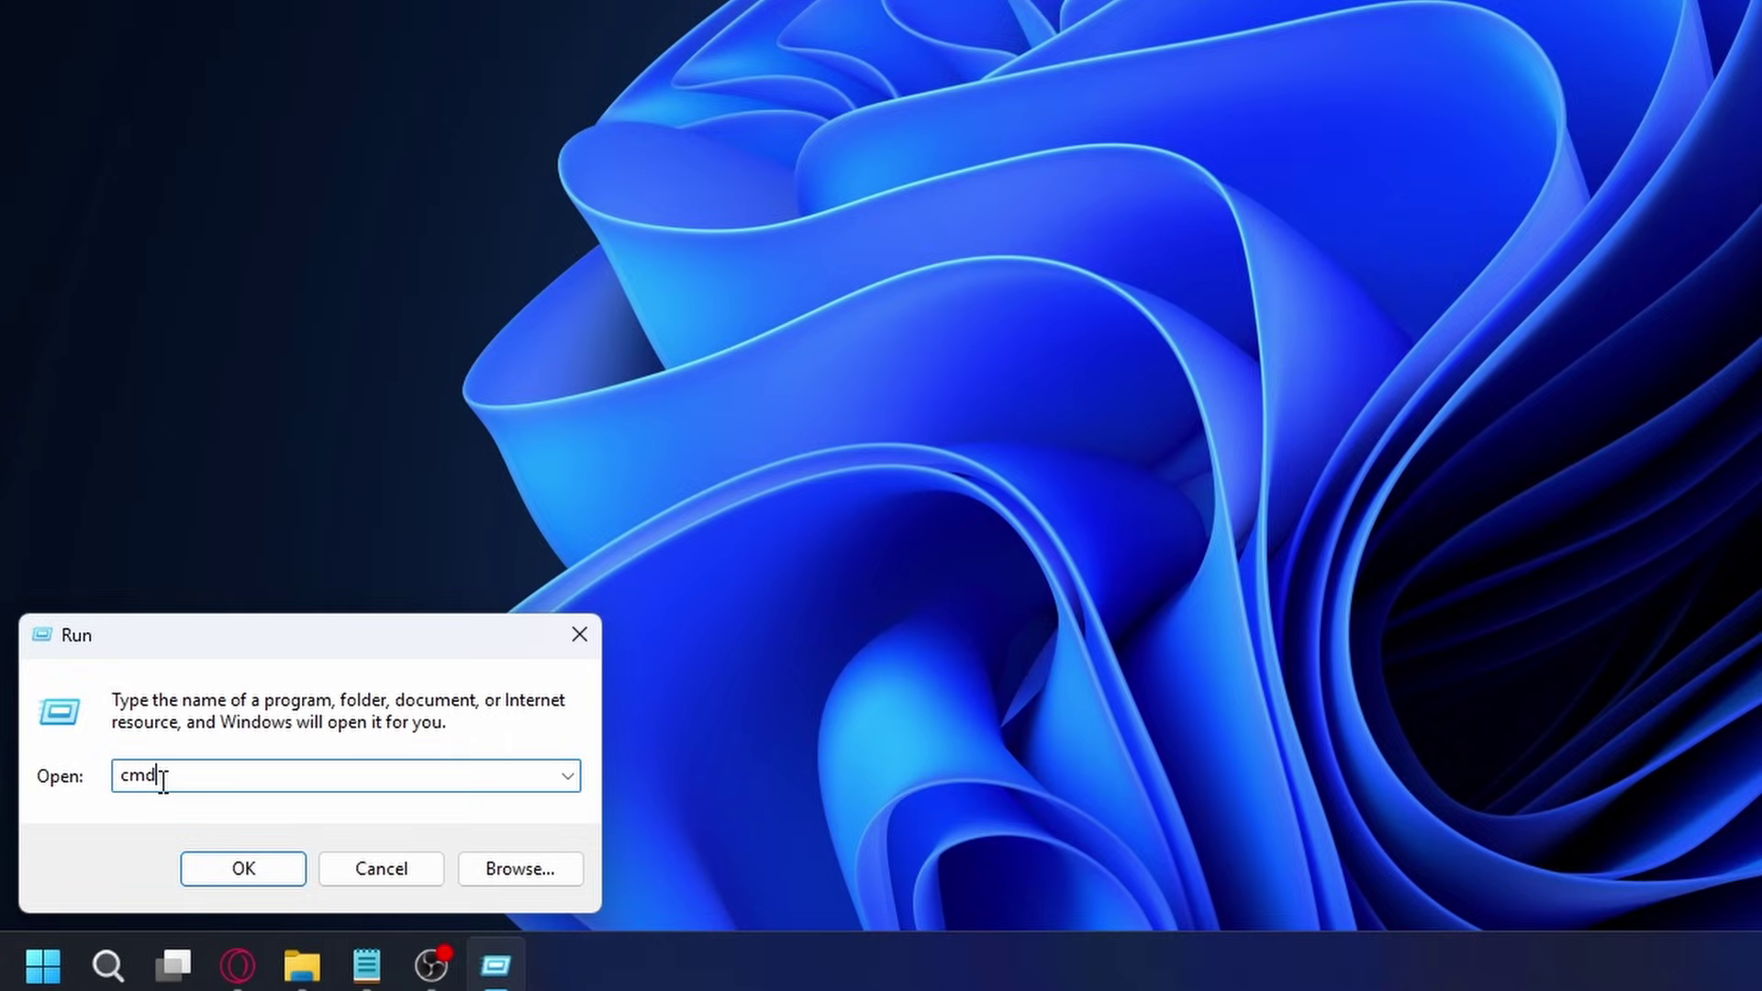
{"action": "key", "text": "Return"}
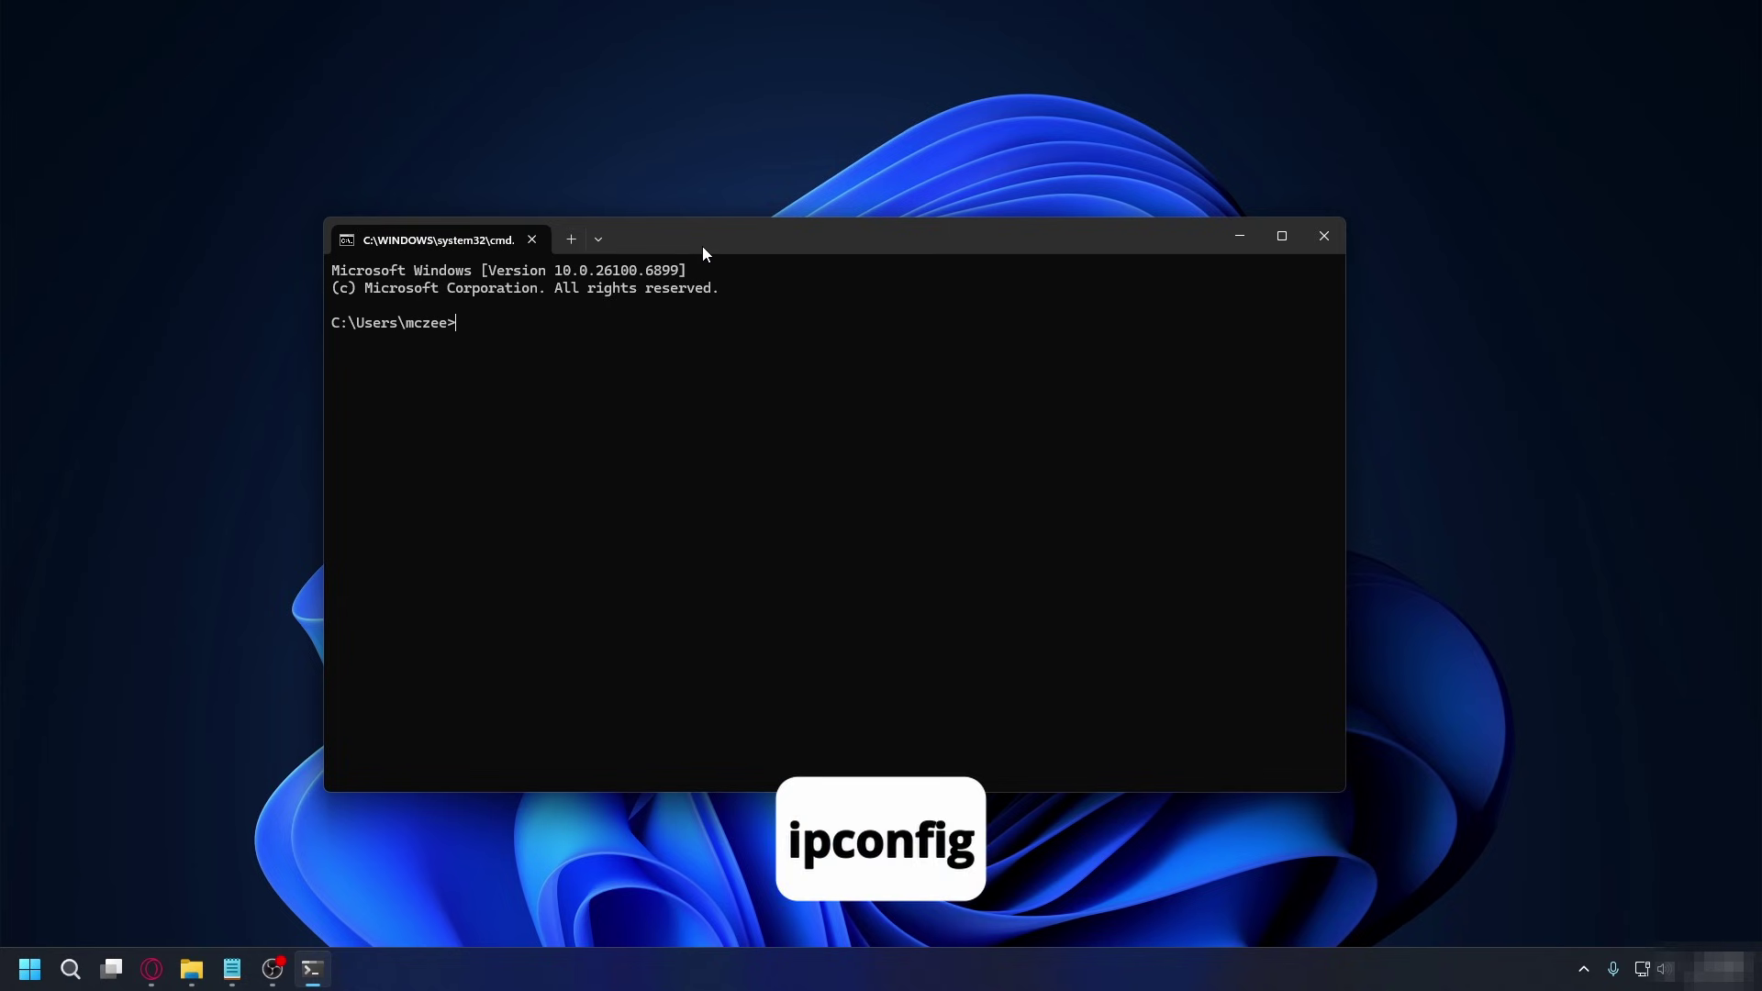
{"action": "type", "text": "ipconfig"}
{"action": "key", "text": "Return"}
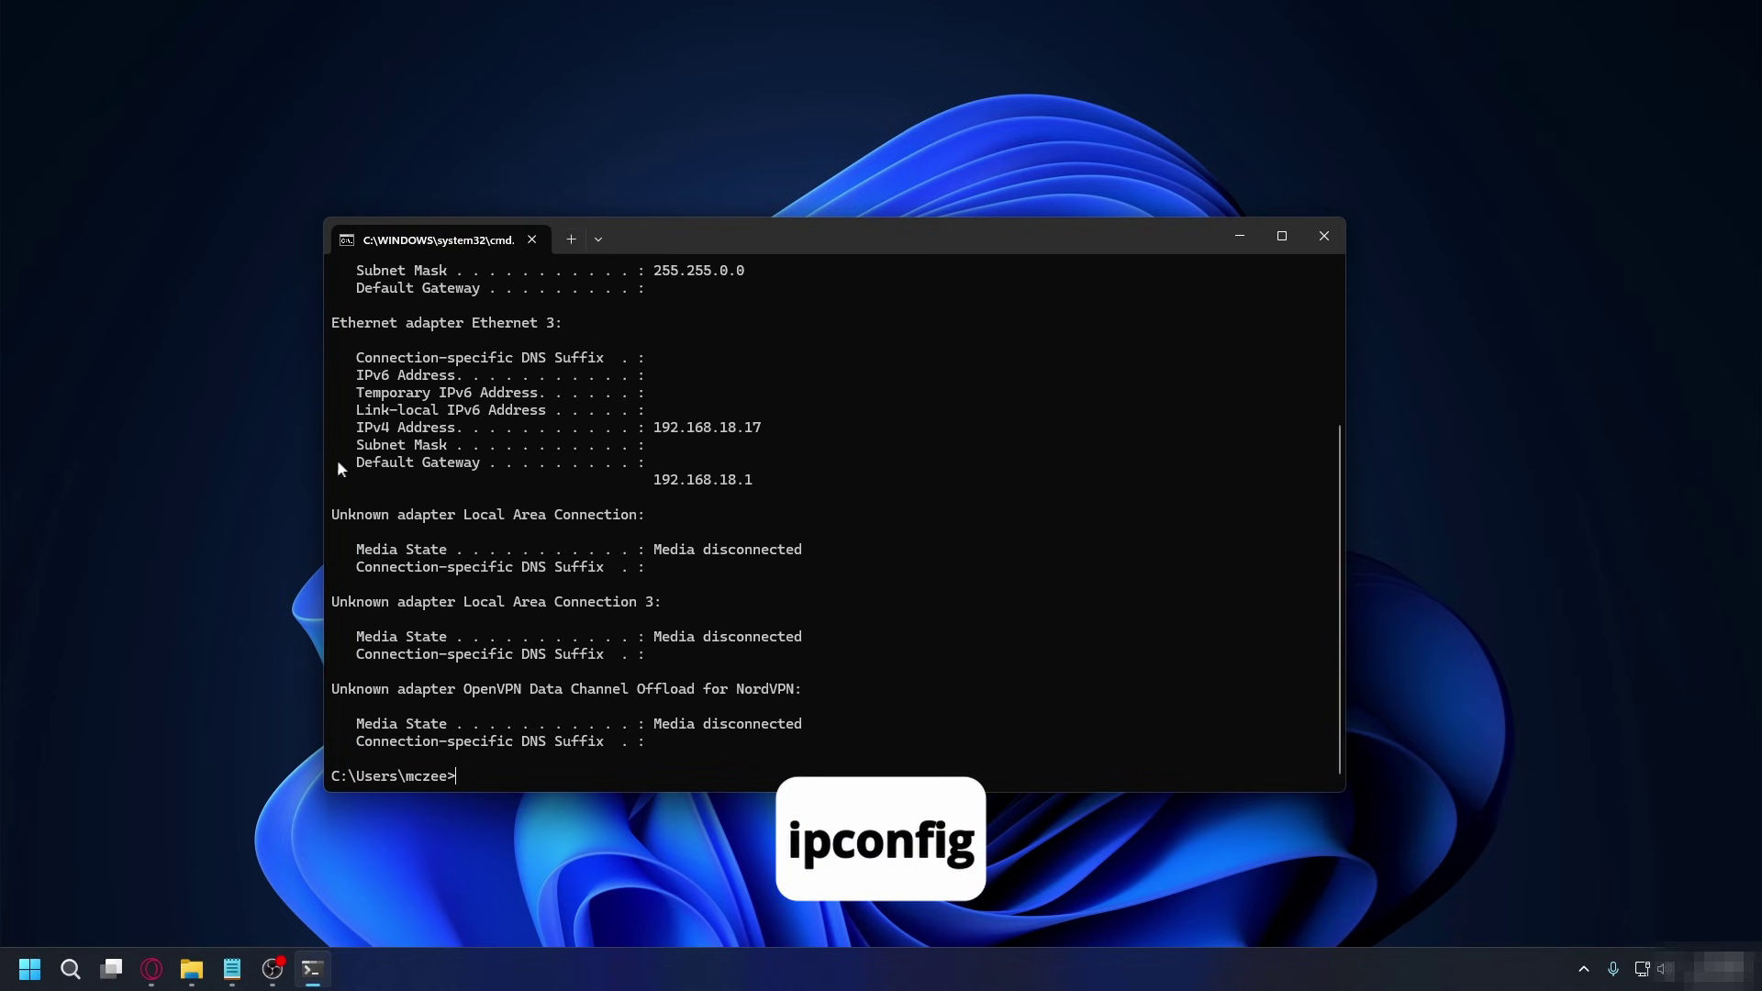
Copy the default gateway address 192.168.18.1 of adapter Ethernet 3 and open it in the web browser.
{"action": "left_click_drag", "start_coordinate": [357, 465], "coordinate": [773, 491]}
{"action": "left_click", "coordinate": [667, 483]}
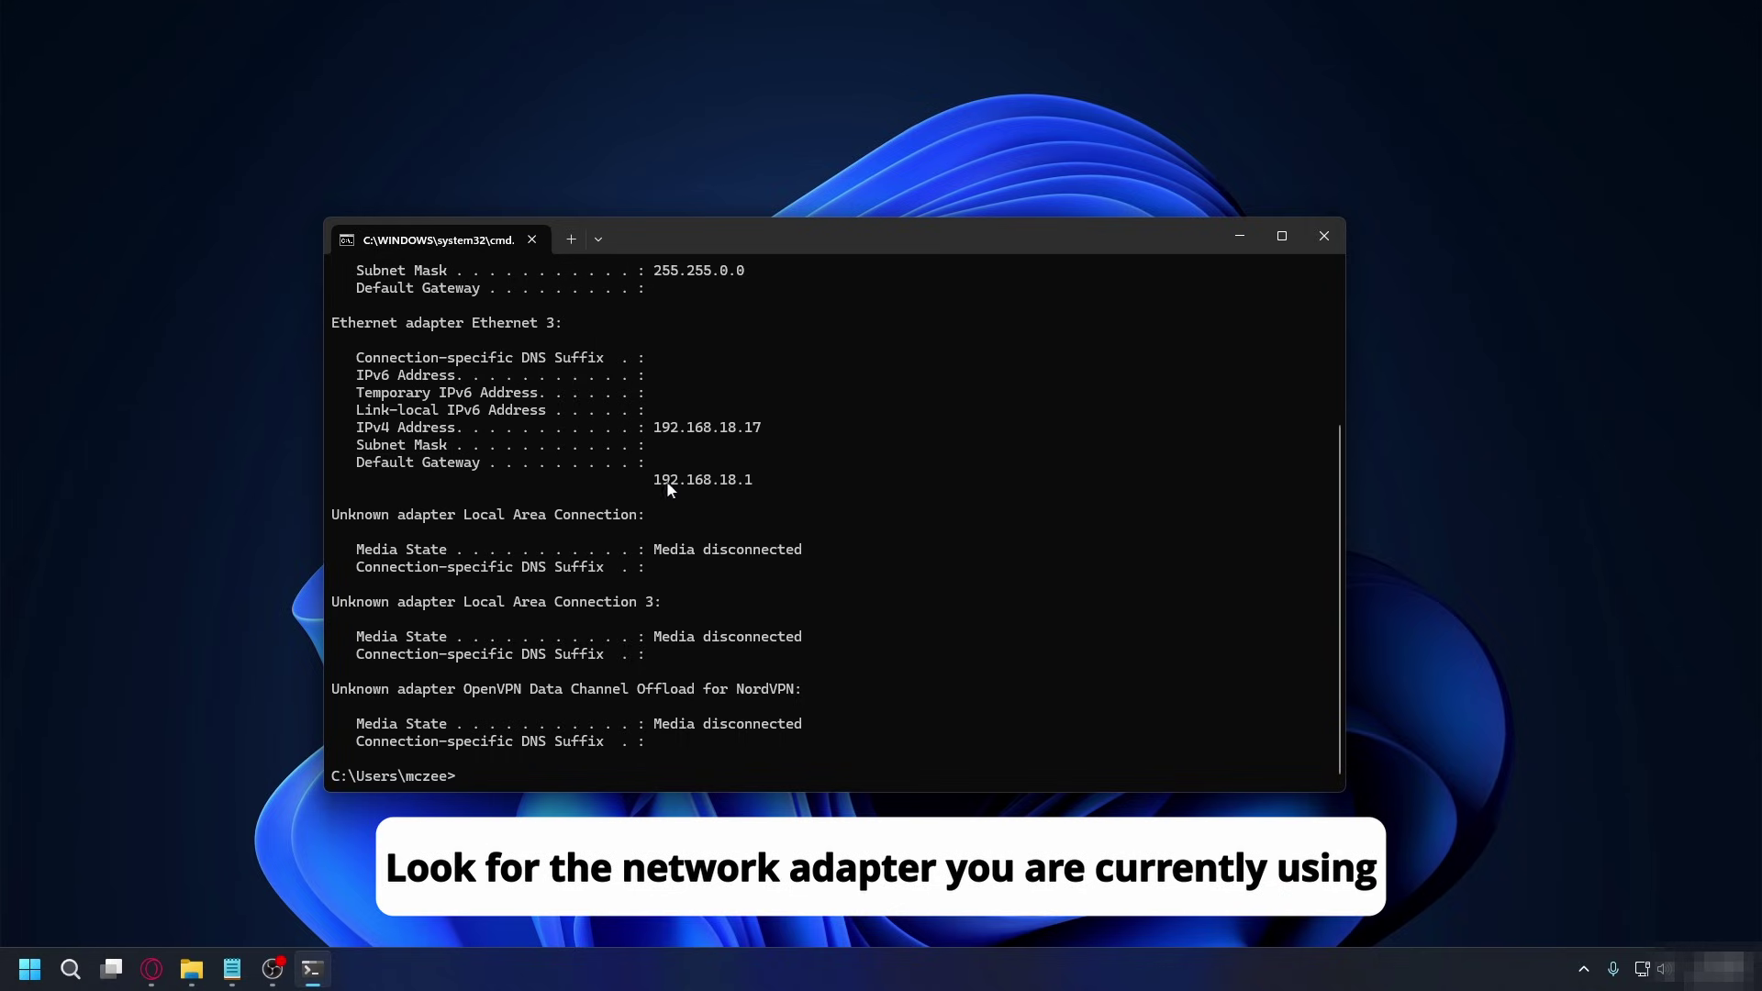
{"action": "left_click_drag", "start_coordinate": [654, 481], "coordinate": [760, 486]}
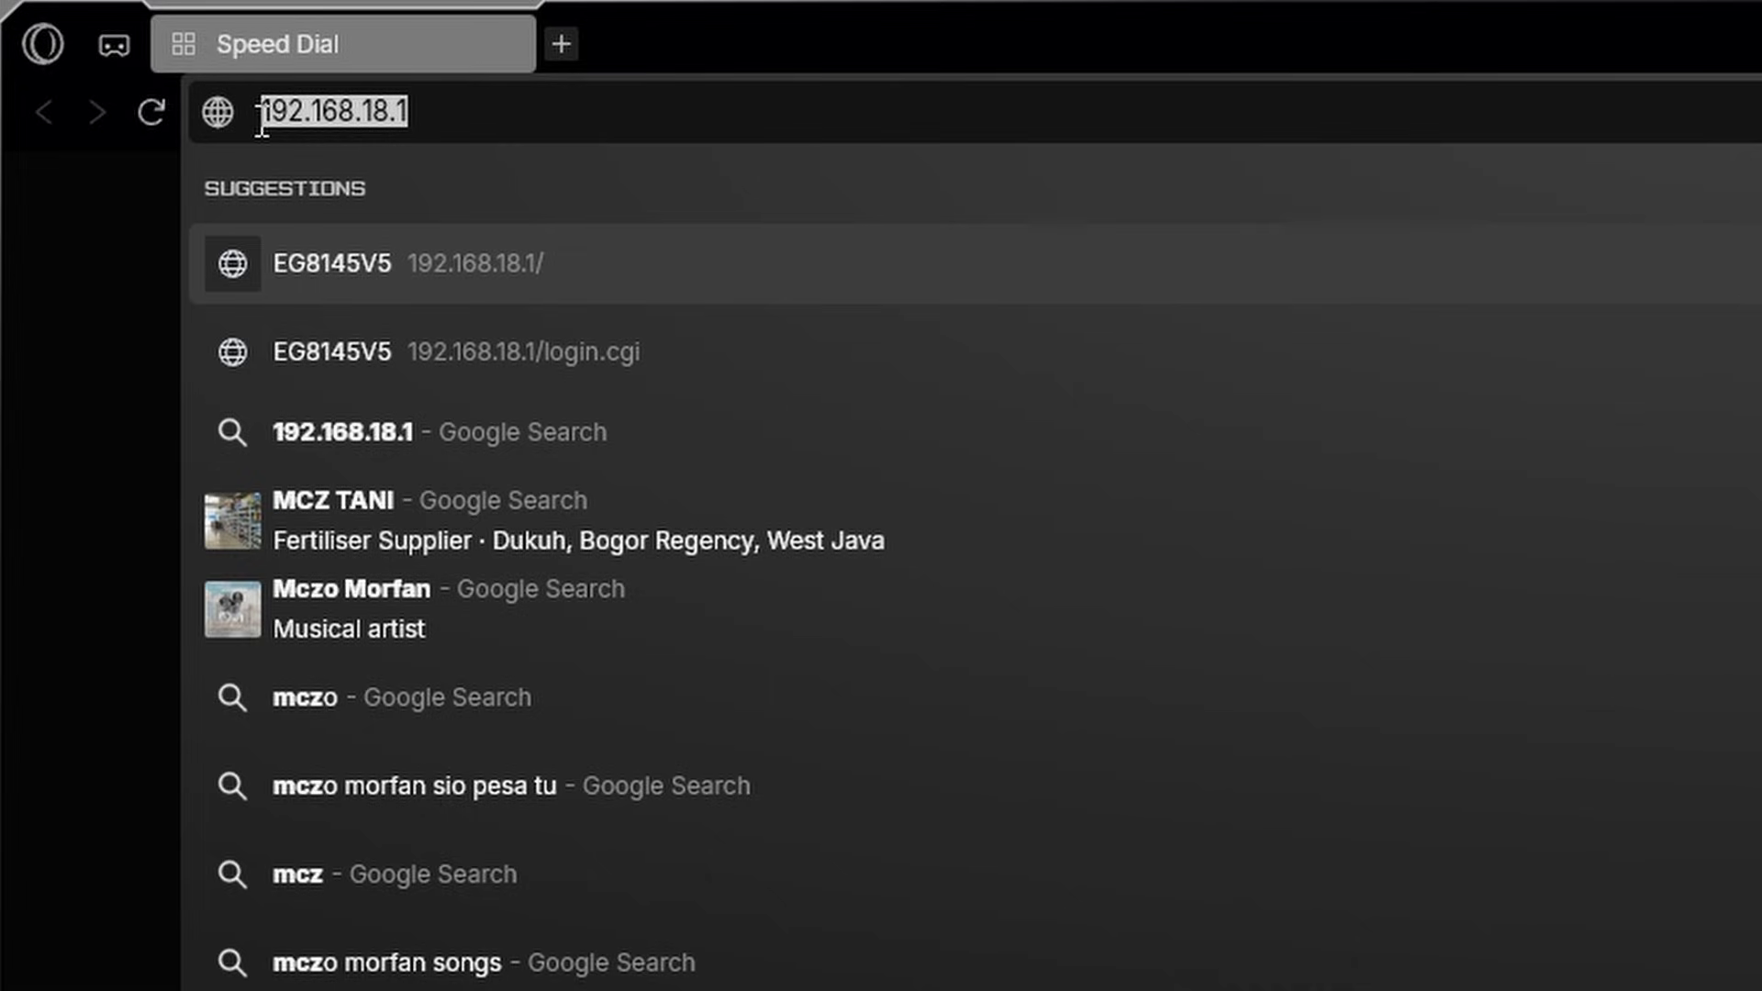
{"action": "left_click", "coordinate": [420, 110]}
{"action": "key", "text": "Return"}
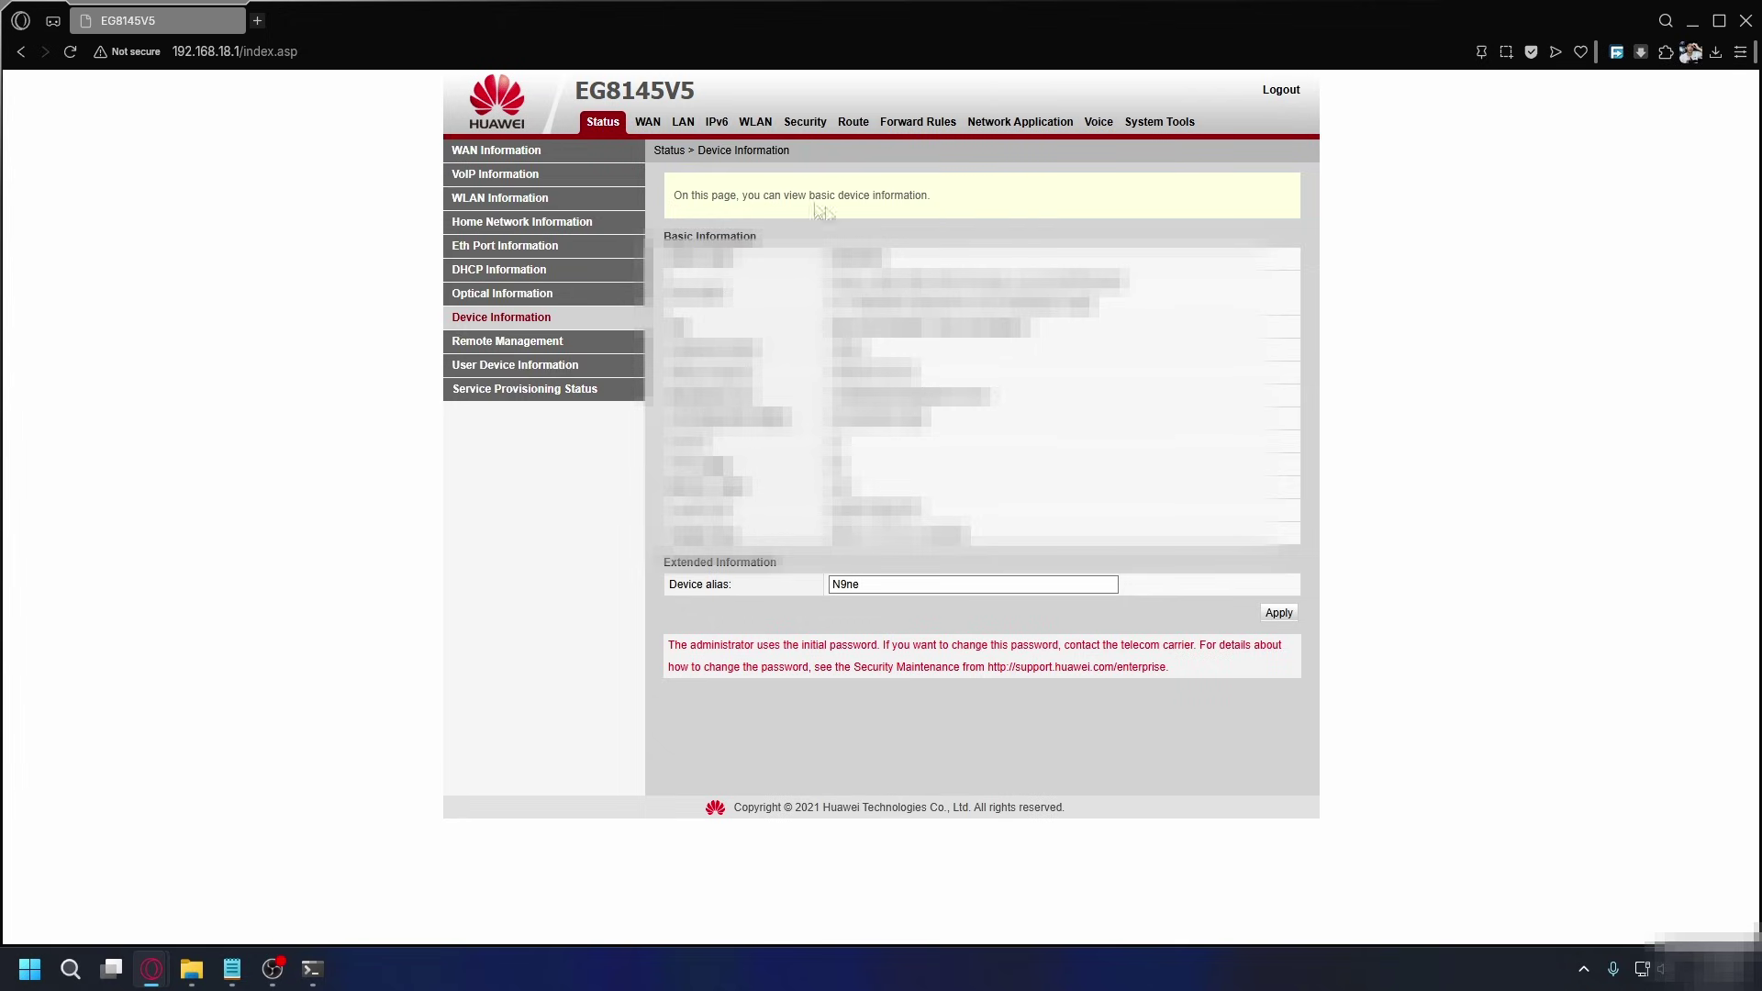
Create a new user-defined port mapping under the router's forward rules with the mapping name "Minecraft".
{"action": "left_click", "coordinate": [916, 131]}
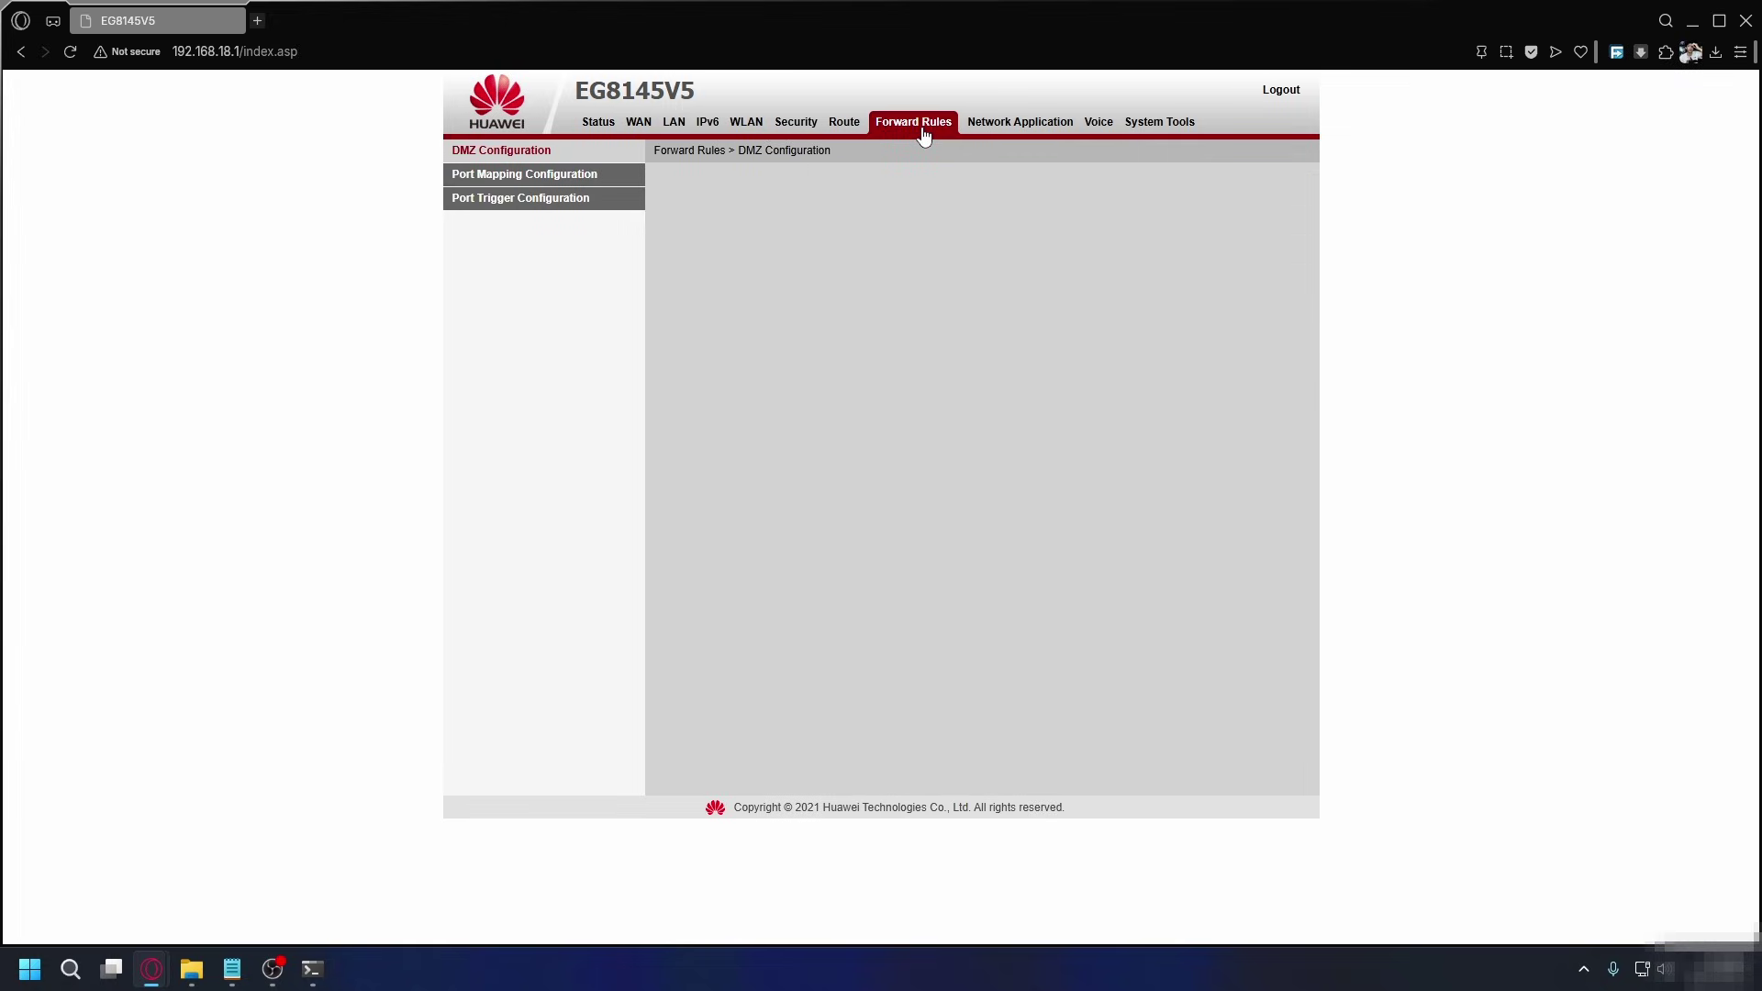
{"action": "left_click", "coordinate": [518, 184]}
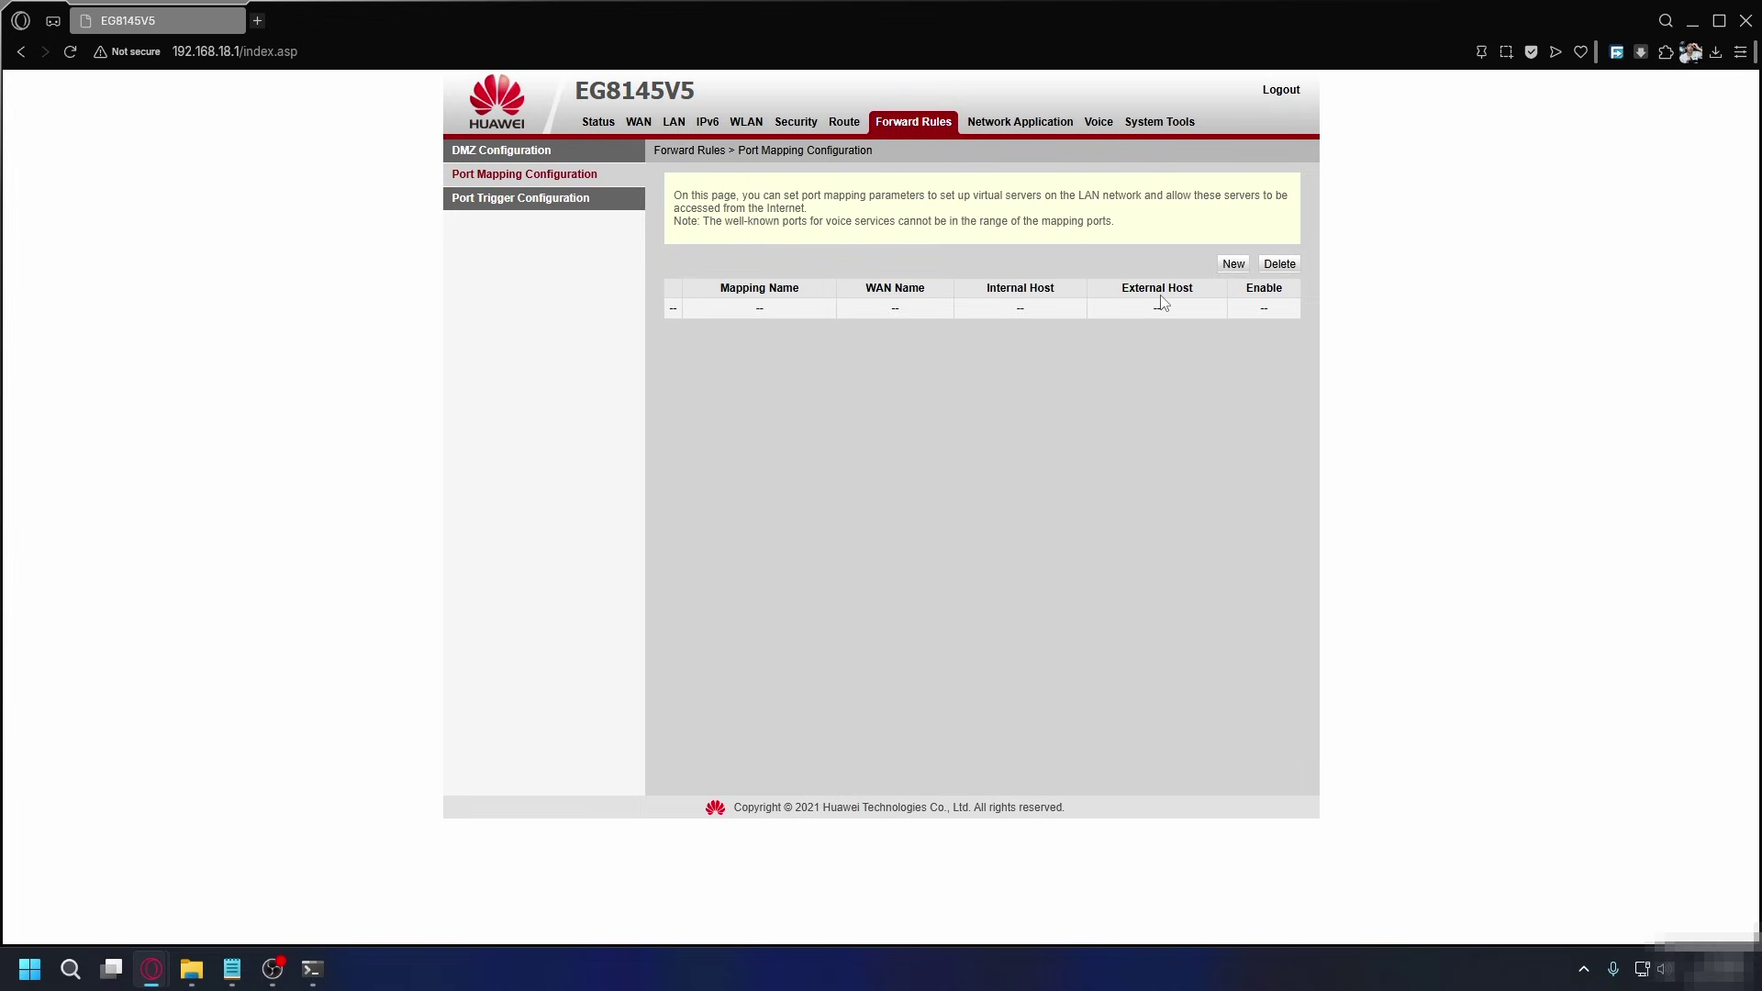
{"action": "left_click", "coordinate": [1234, 268]}
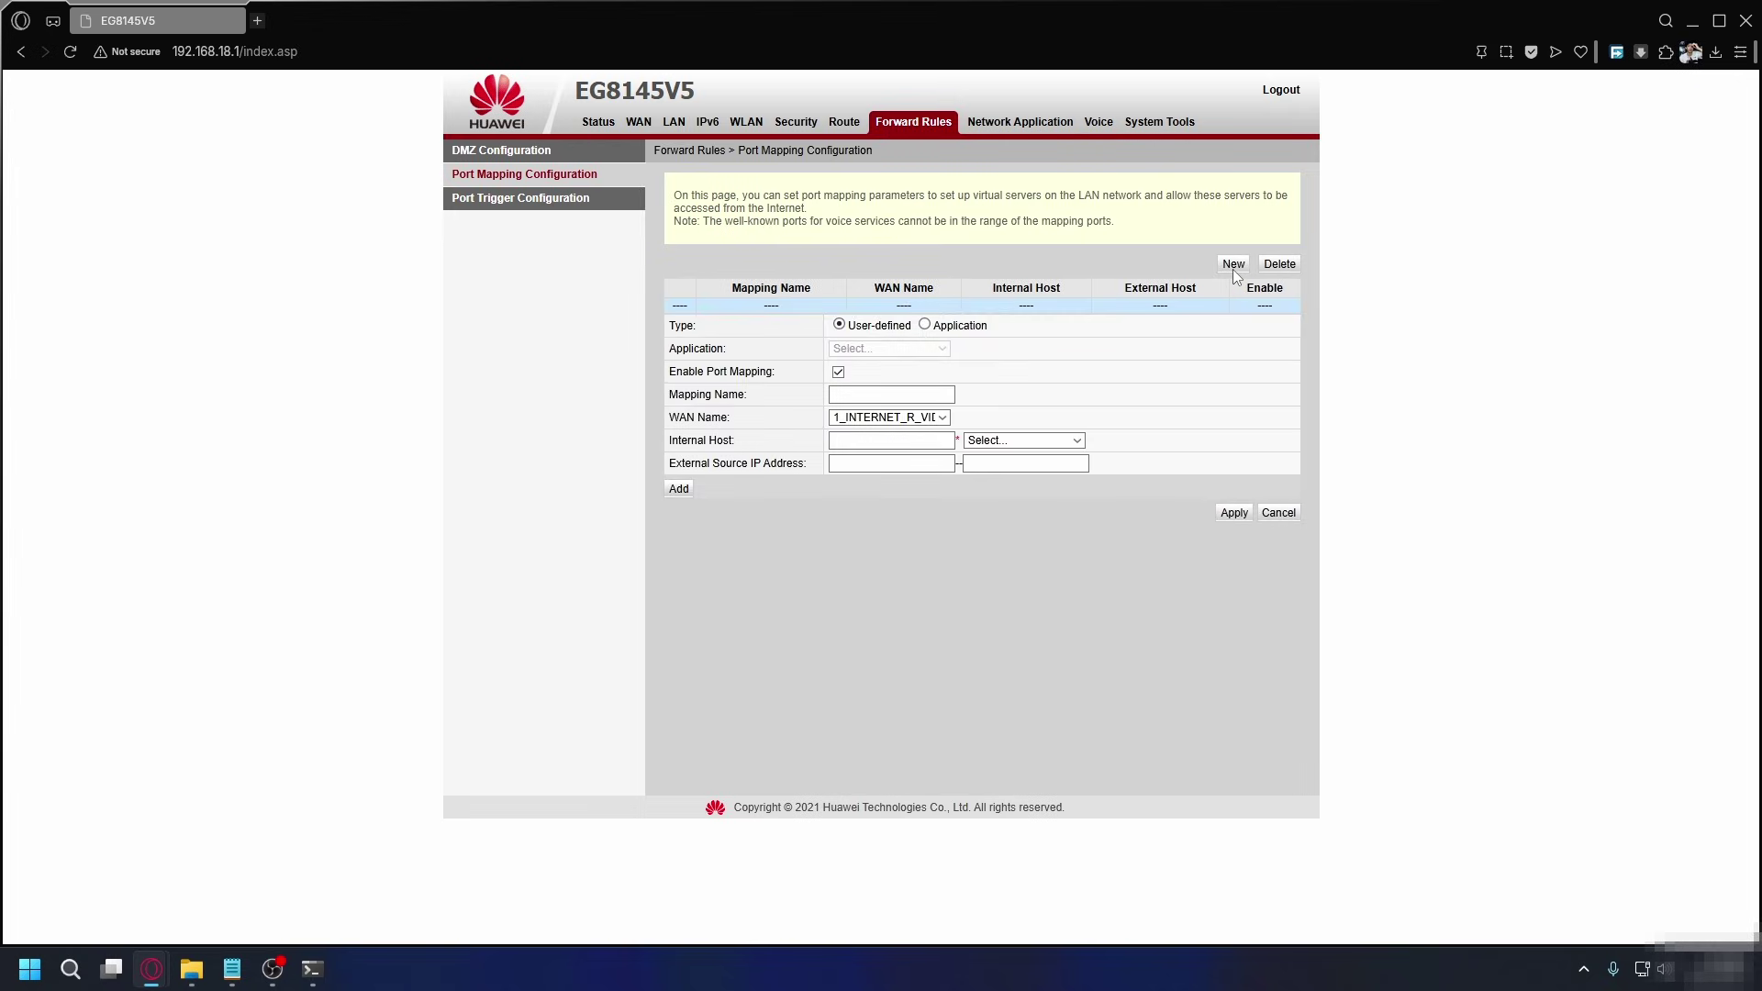
{"action": "left_click", "coordinate": [699, 399]}
{"action": "type", "text": "Minecraft"}
Copy the IPv4 address 192.168.18.17 from the Command Prompt output into the mapping's internal host.
{"action": "left_click", "coordinate": [859, 439]}
{"action": "left_click", "coordinate": [312, 969]}
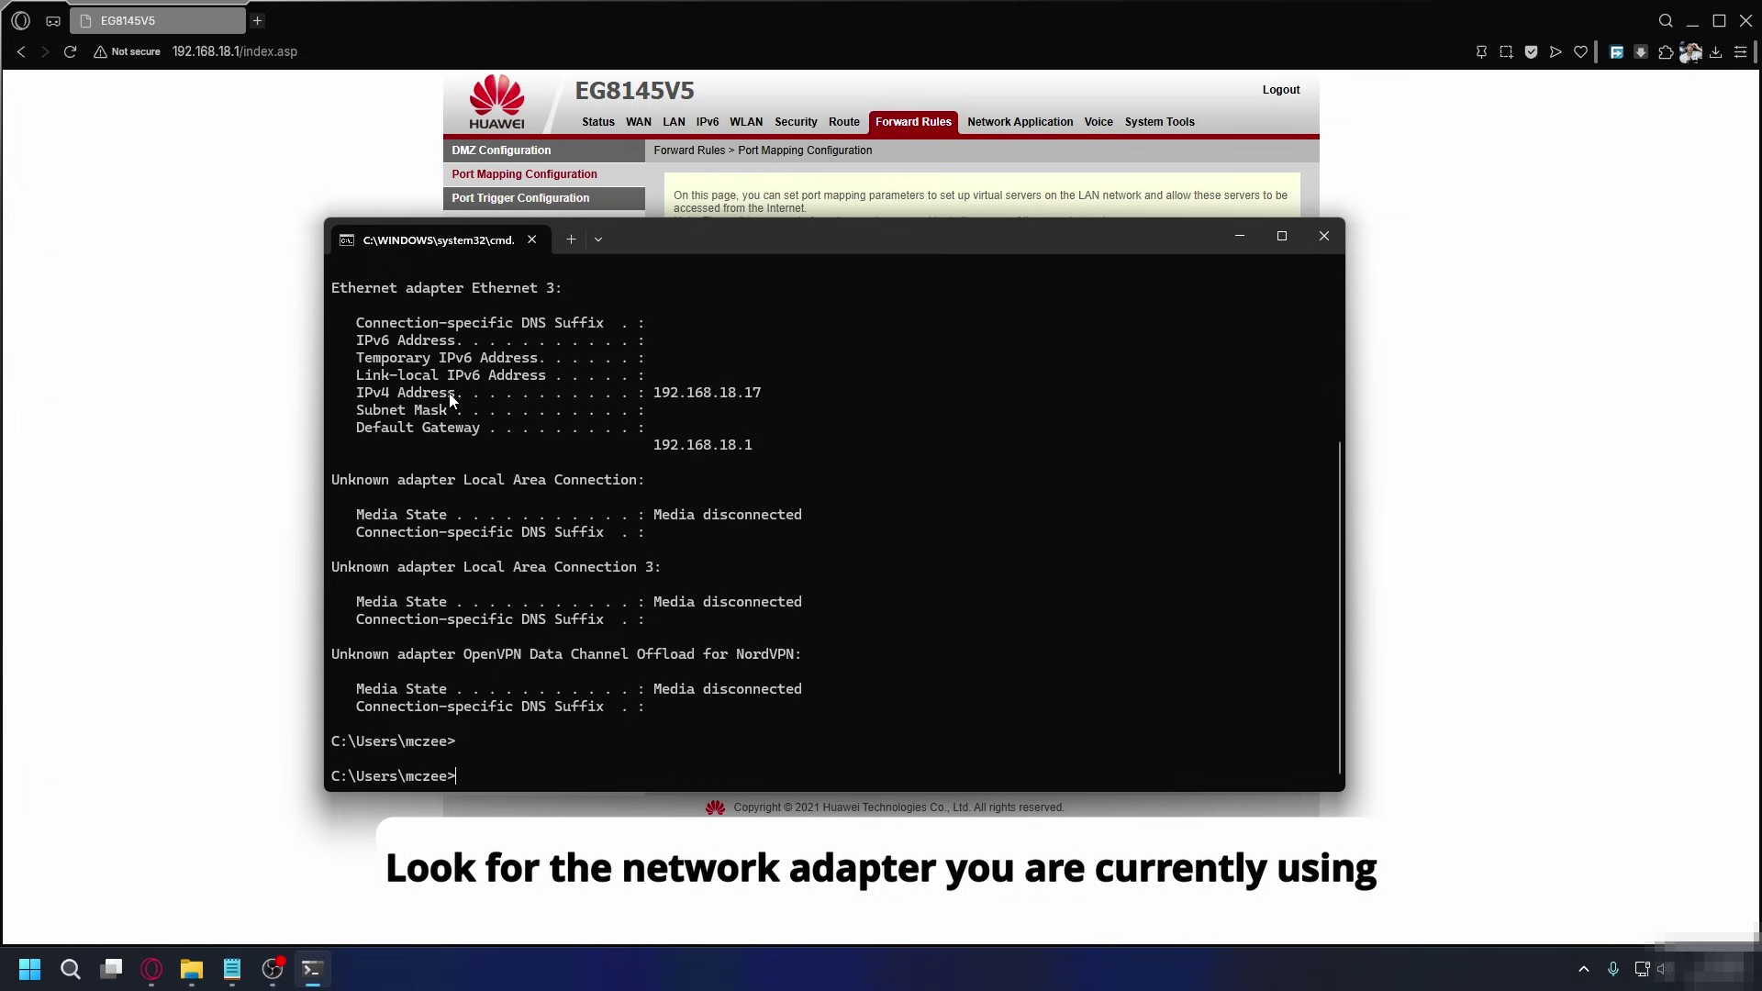
{"action": "left_click_drag", "start_coordinate": [761, 395], "coordinate": [653, 393]}
{"action": "key", "text": "ctrl+c"}
{"action": "key", "text": "alt+Tab"}
{"action": "left_click", "coordinate": [859, 440]}
{"action": "key", "text": "ctrl+v"}
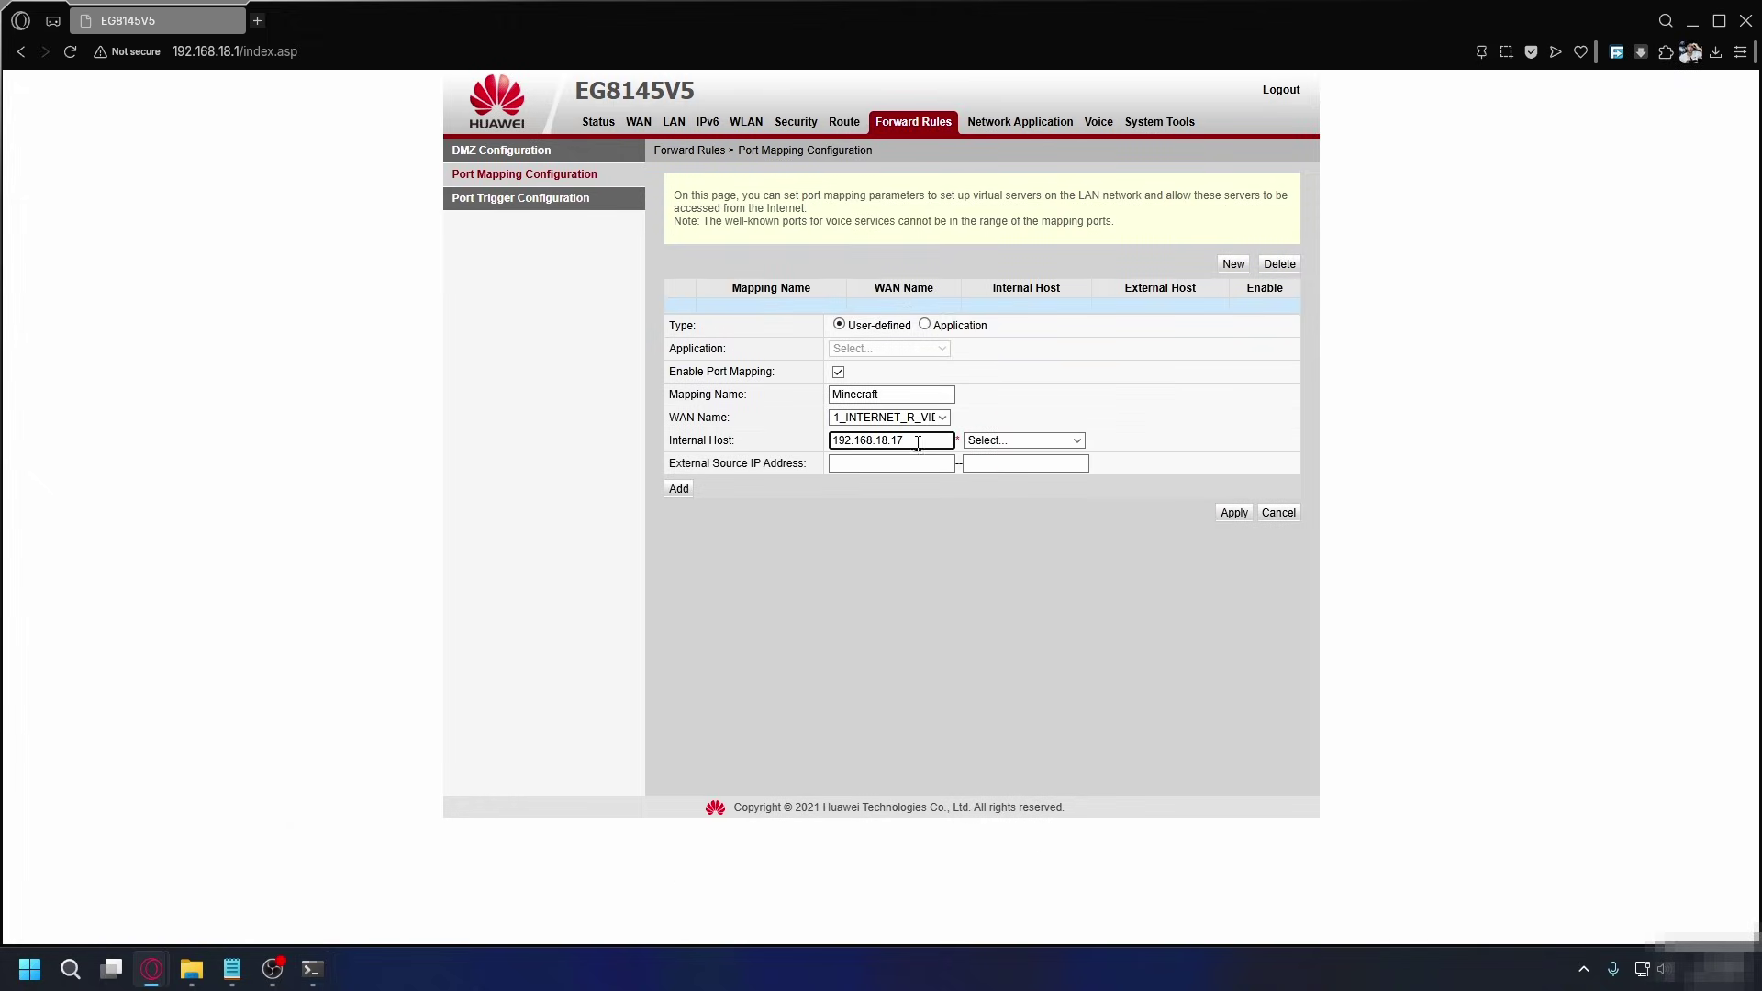
{"action": "mouse_move", "coordinate": [904, 440]}
{"action": "left_mouse_down"}
{"action": "mouse_move", "coordinate": [859, 441]}
{"action": "mouse_move", "coordinate": [908, 440]}
{"action": "left_mouse_up"}
Add a port entry to the mapping with protocol TCP/UDP and external port range 25565 to 25565.
{"action": "left_click", "coordinate": [678, 488]}
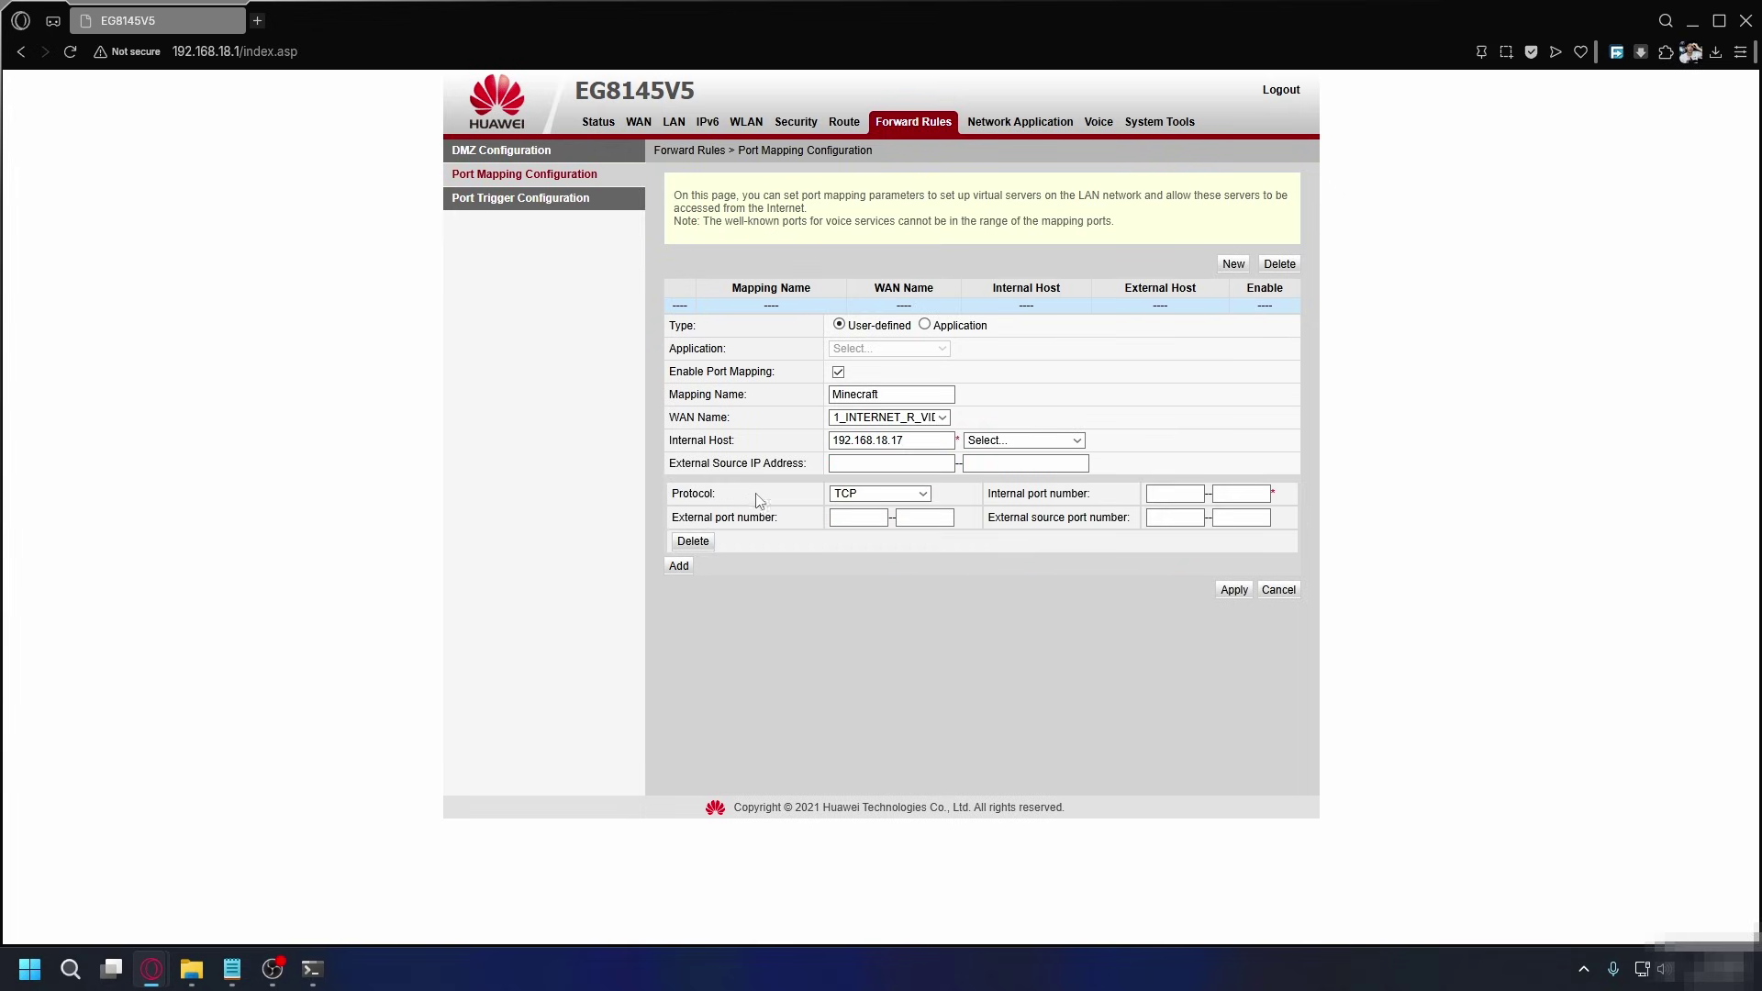
{"action": "left_click", "coordinate": [869, 496]}
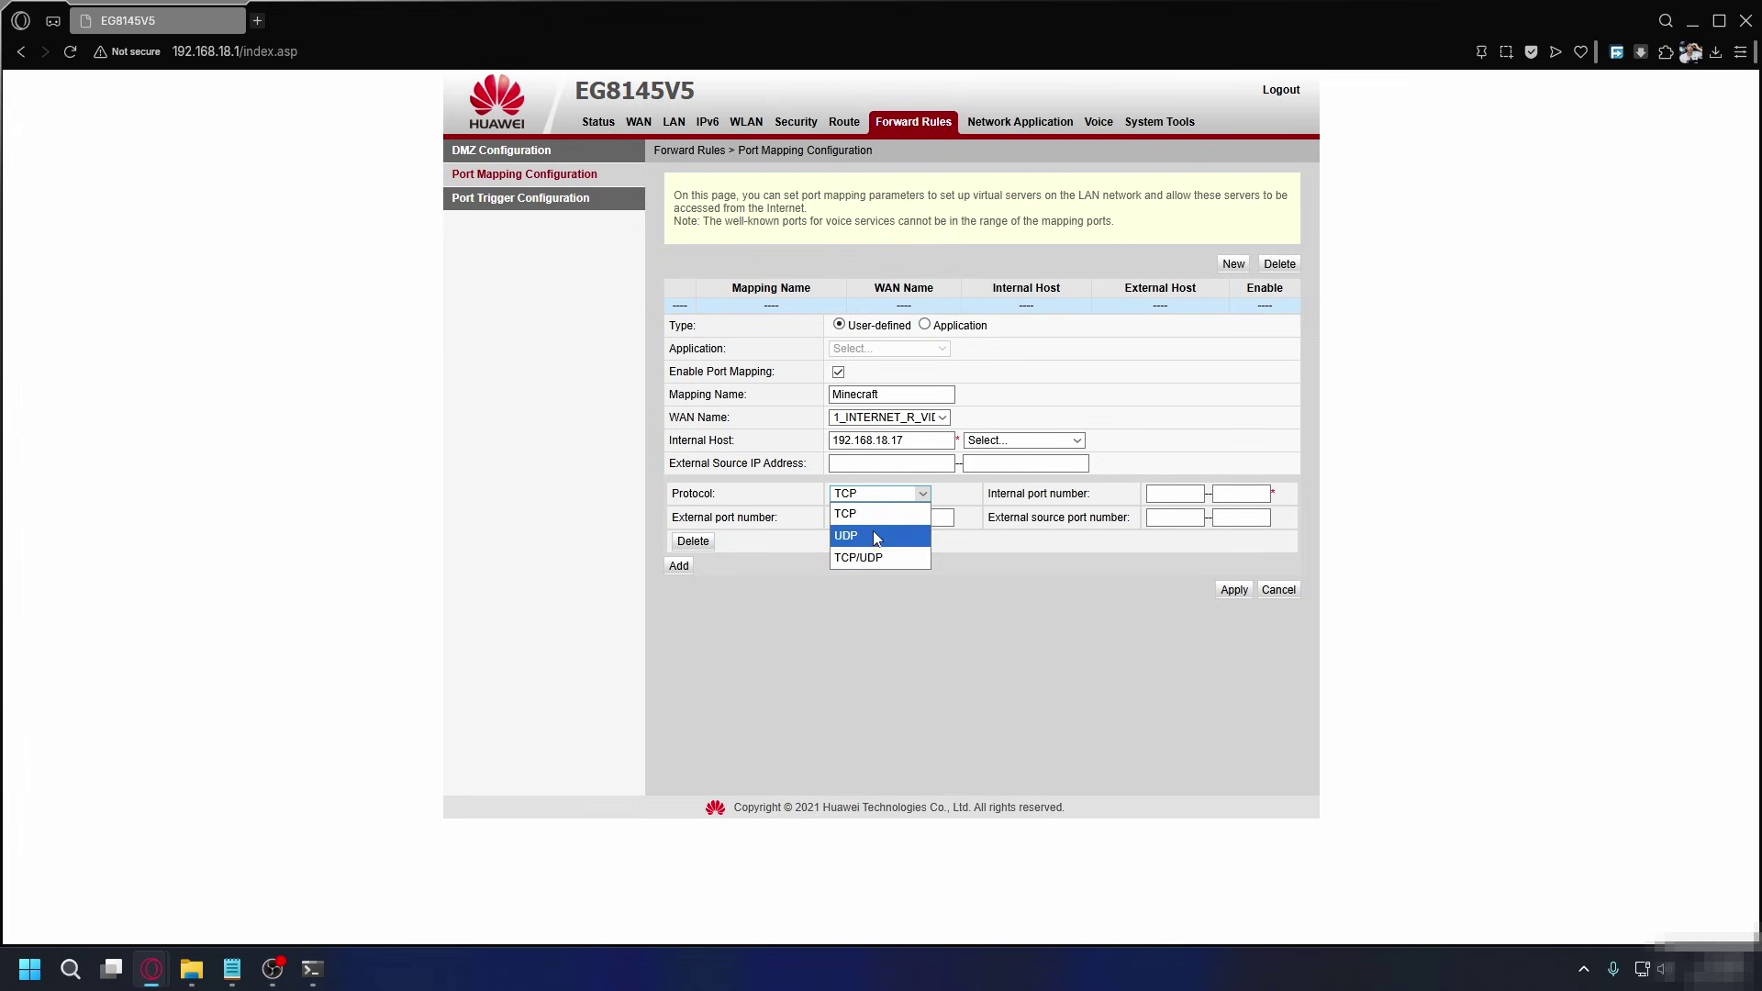
{"action": "left_click", "coordinate": [858, 557]}
{"action": "left_click", "coordinate": [854, 520]}
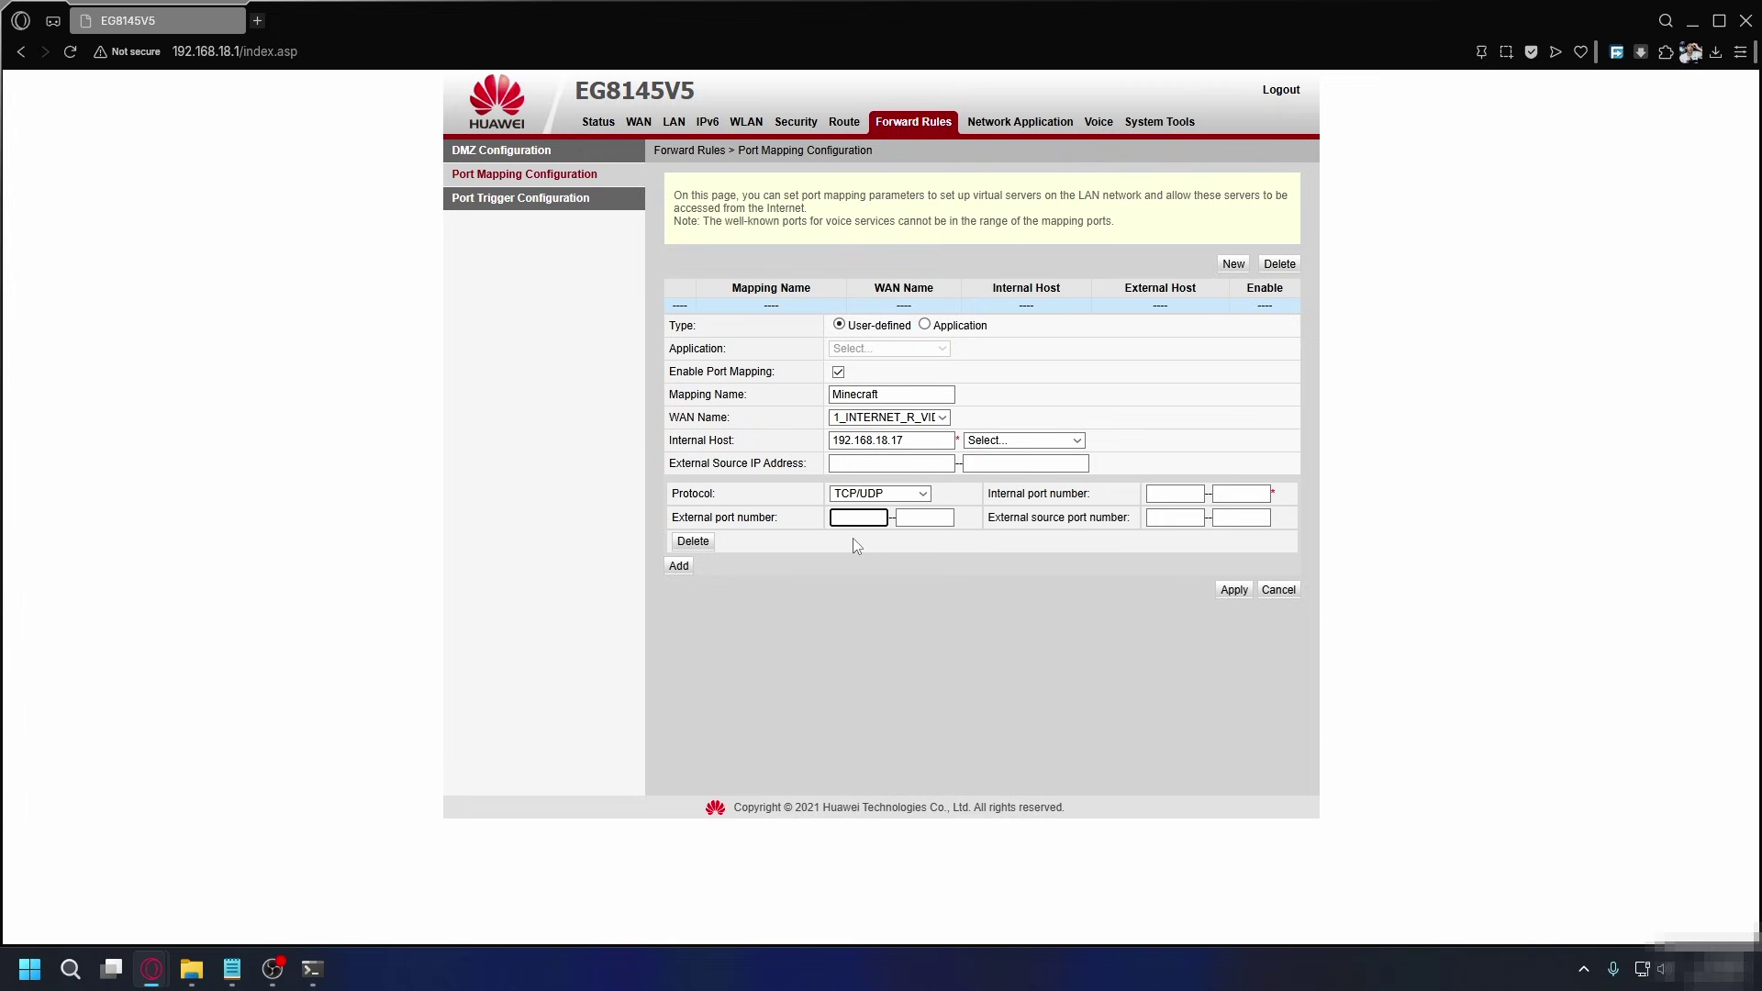
{"action": "type", "text": "25565"}
{"action": "left_click", "coordinate": [913, 517]}
{"action": "type", "text": "25565"}
Set the entry's internal port range to 25565 to 25565 and apply the port mapping.
{"action": "left_click", "coordinate": [1166, 495]}
{"action": "type", "text": "25565"}
{"action": "left_click", "coordinate": [1242, 496]}
{"action": "type", "text": "25565"}
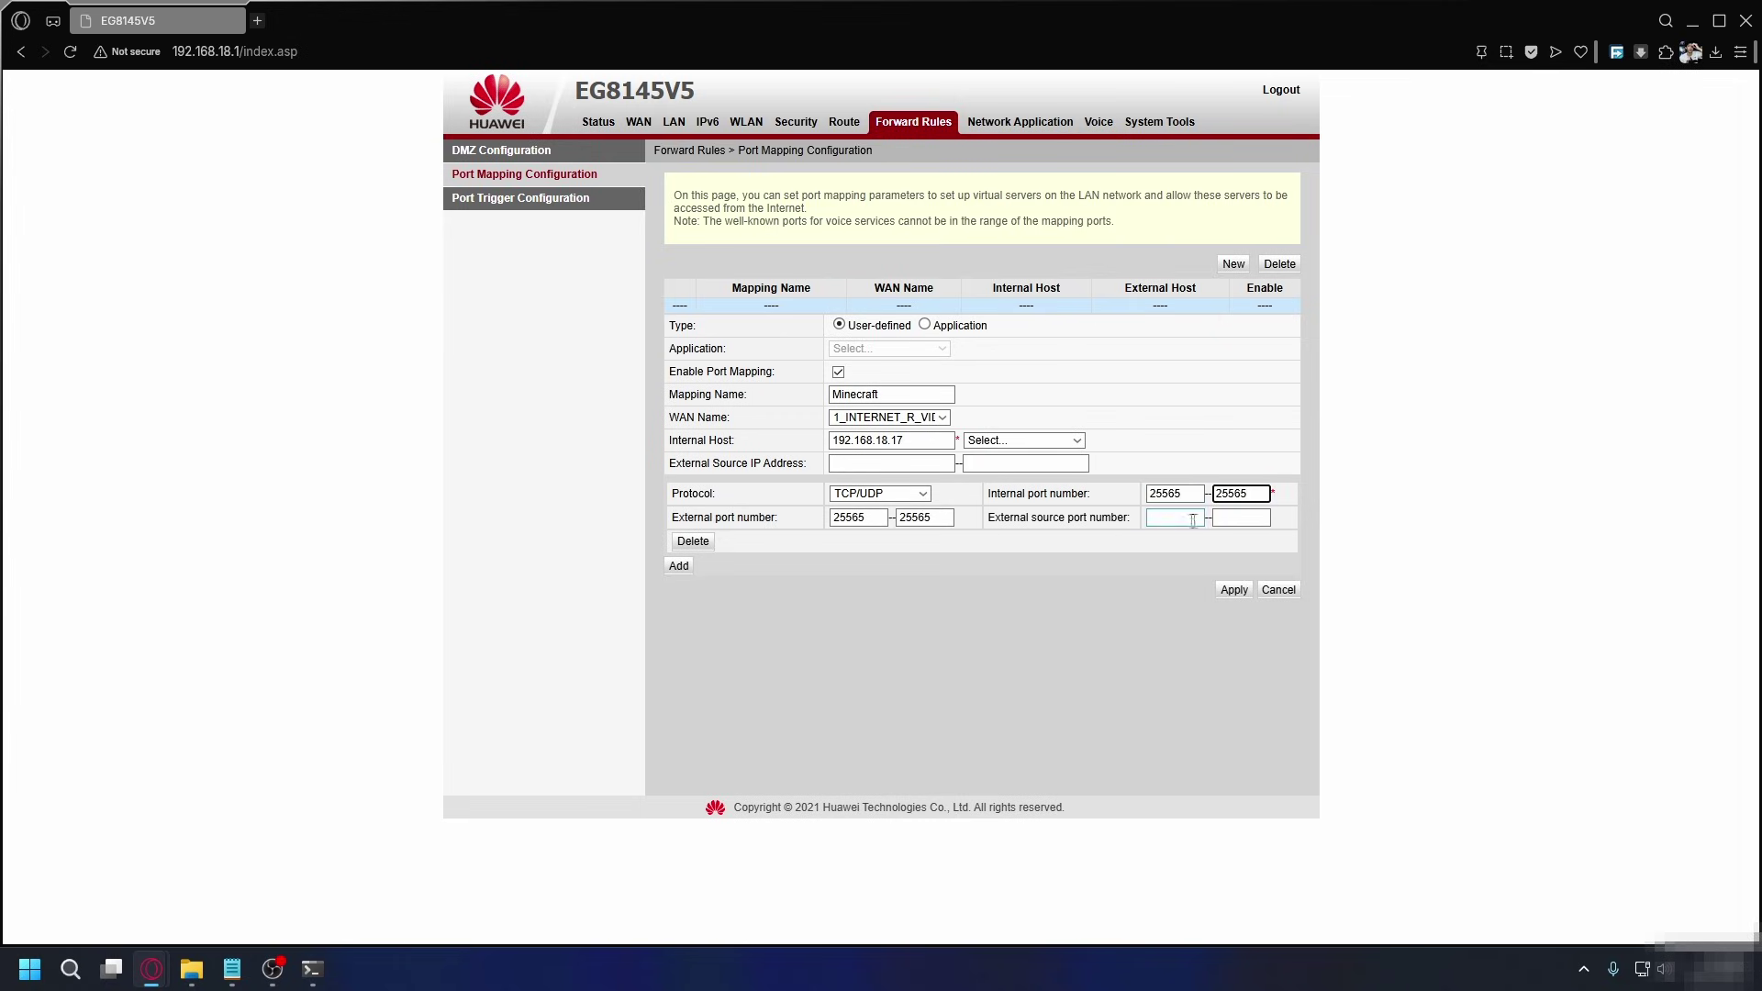
{"action": "left_click", "coordinate": [1234, 589]}
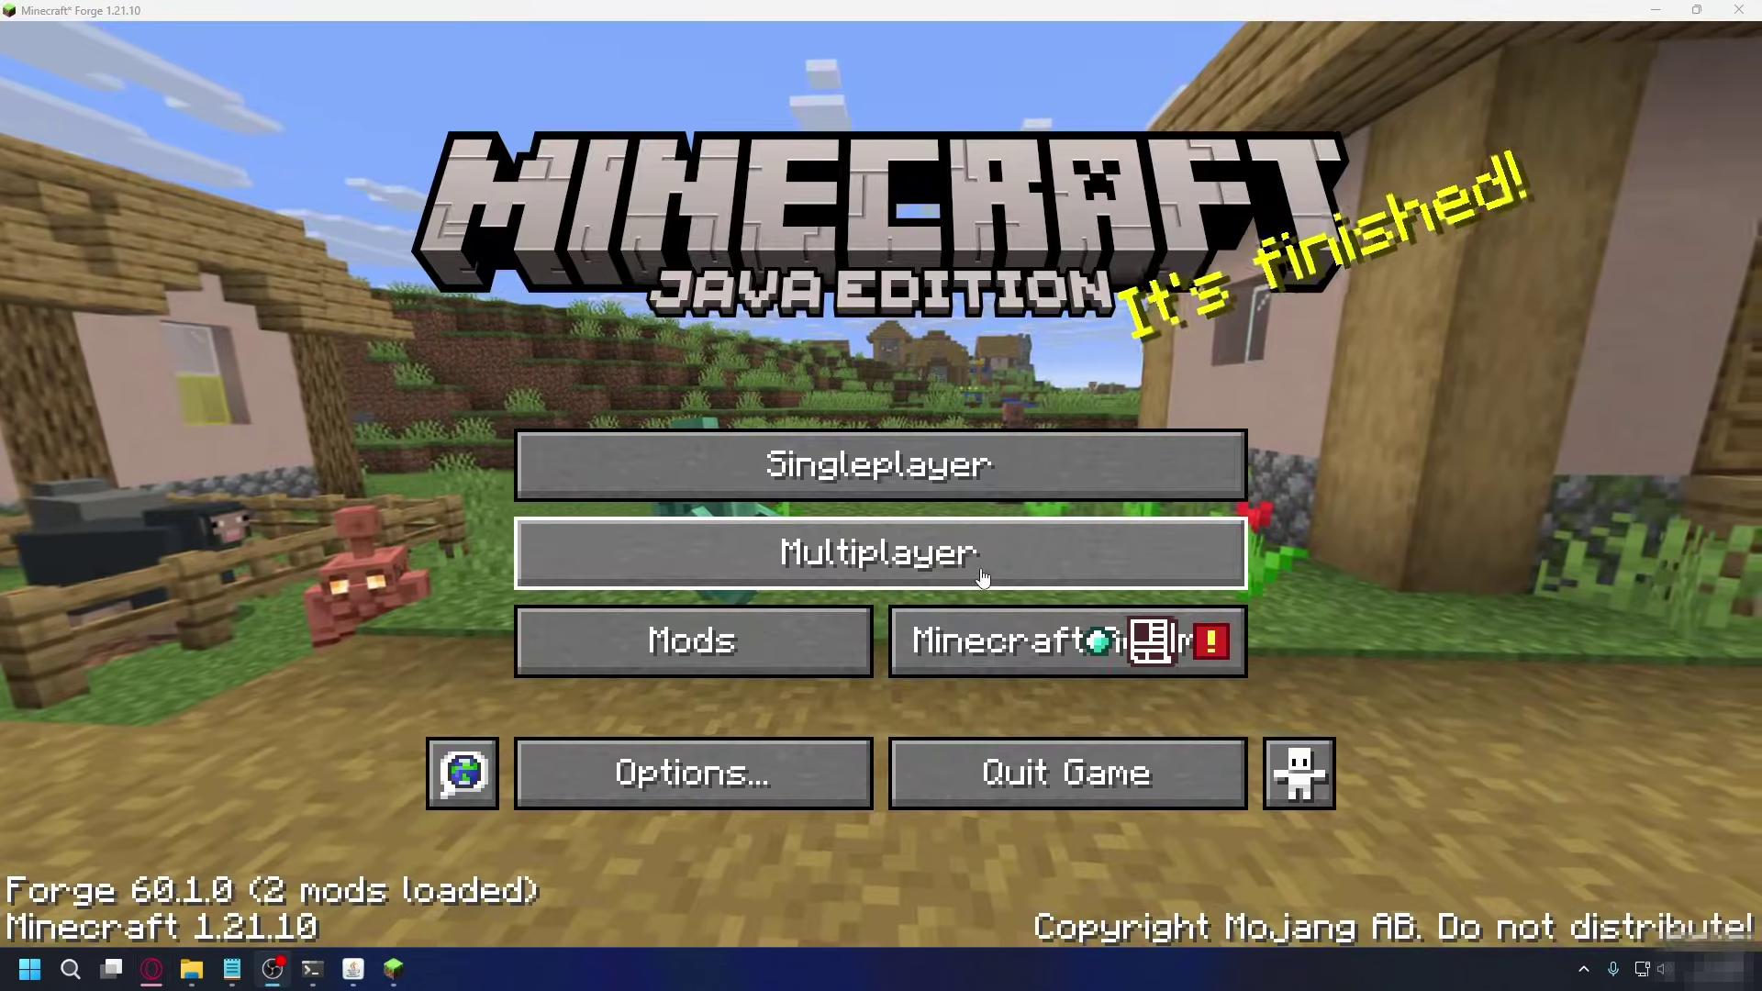
Switch to Minecraft's multiplayer screen, start adding a server, and paste the copied IP address as the server address.
{"action": "left_click", "coordinate": [980, 569]}
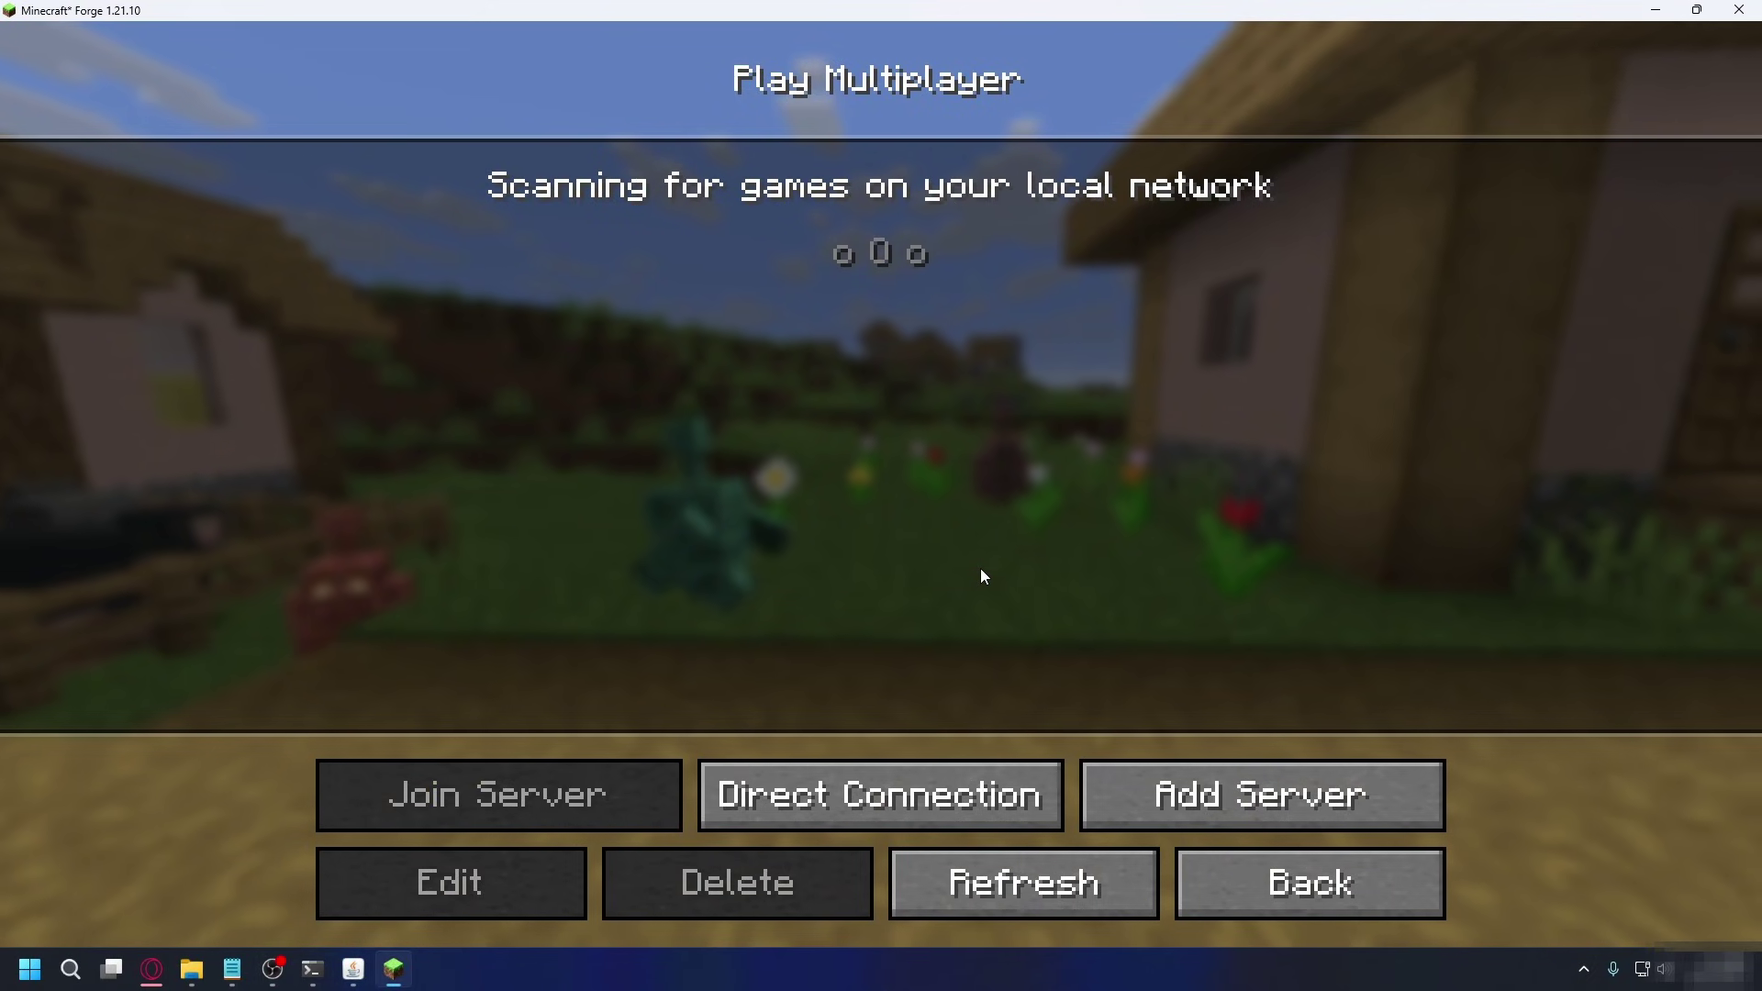
{"action": "left_click", "coordinate": [1282, 811]}
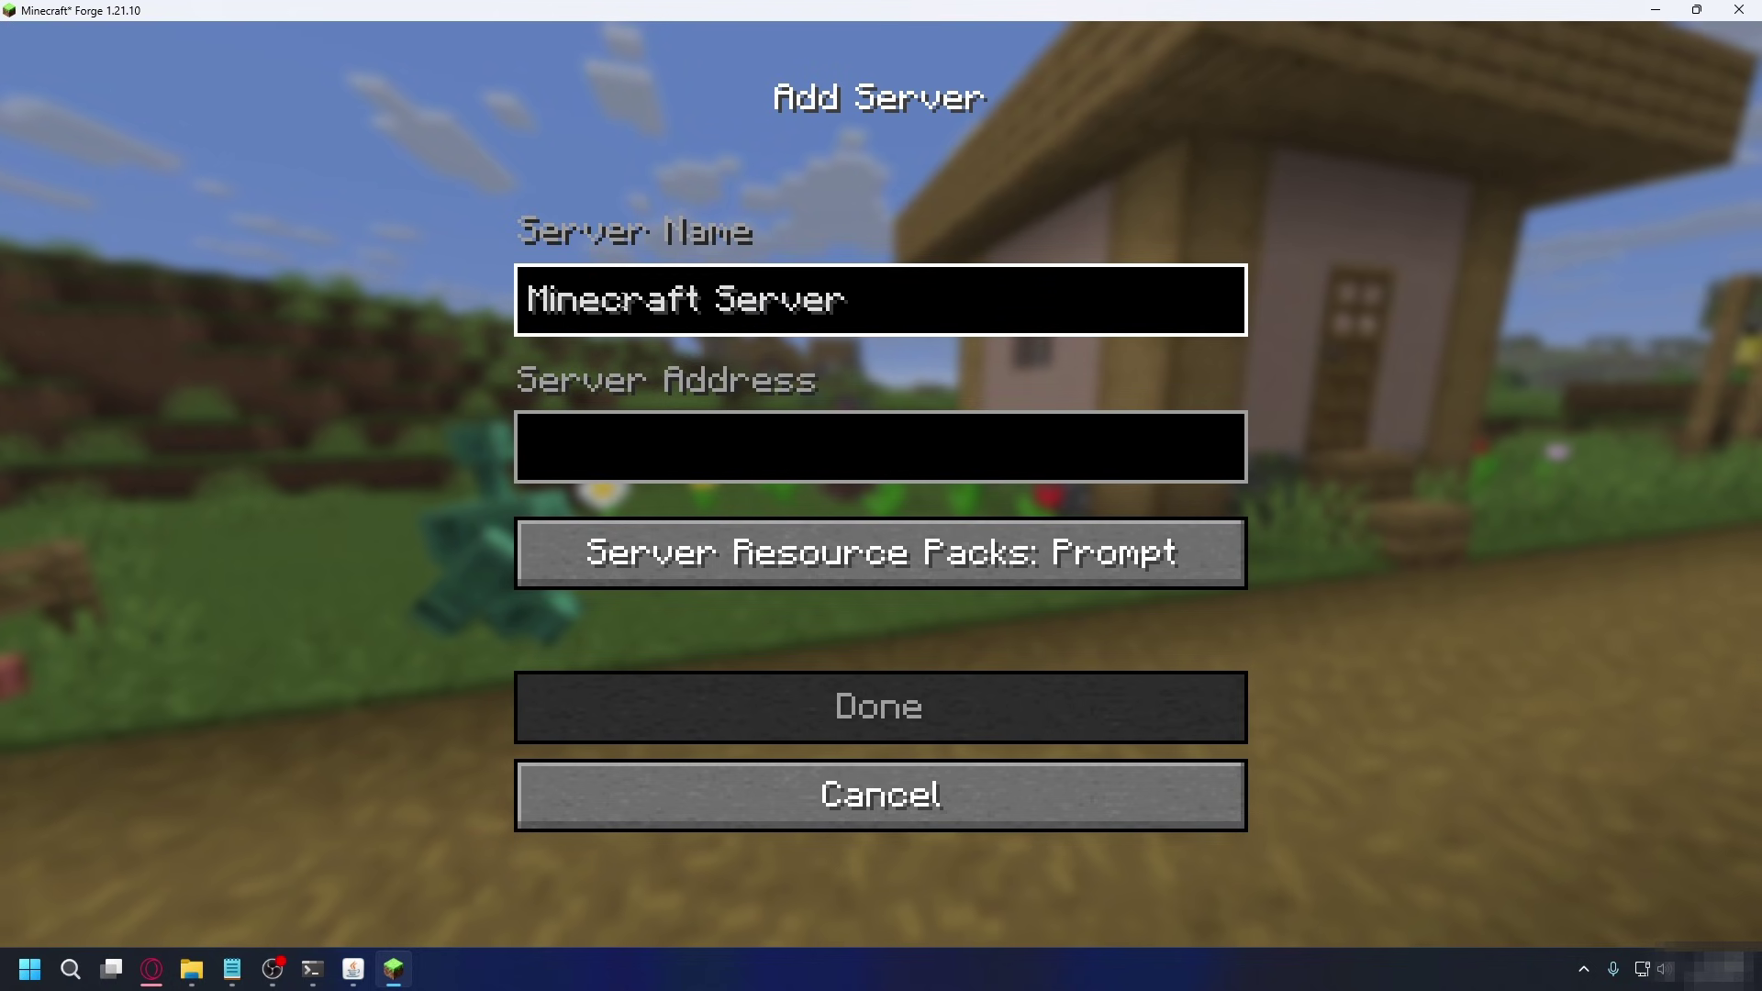
{"action": "left_click_drag", "start_coordinate": [867, 303], "coordinate": [496, 310]}
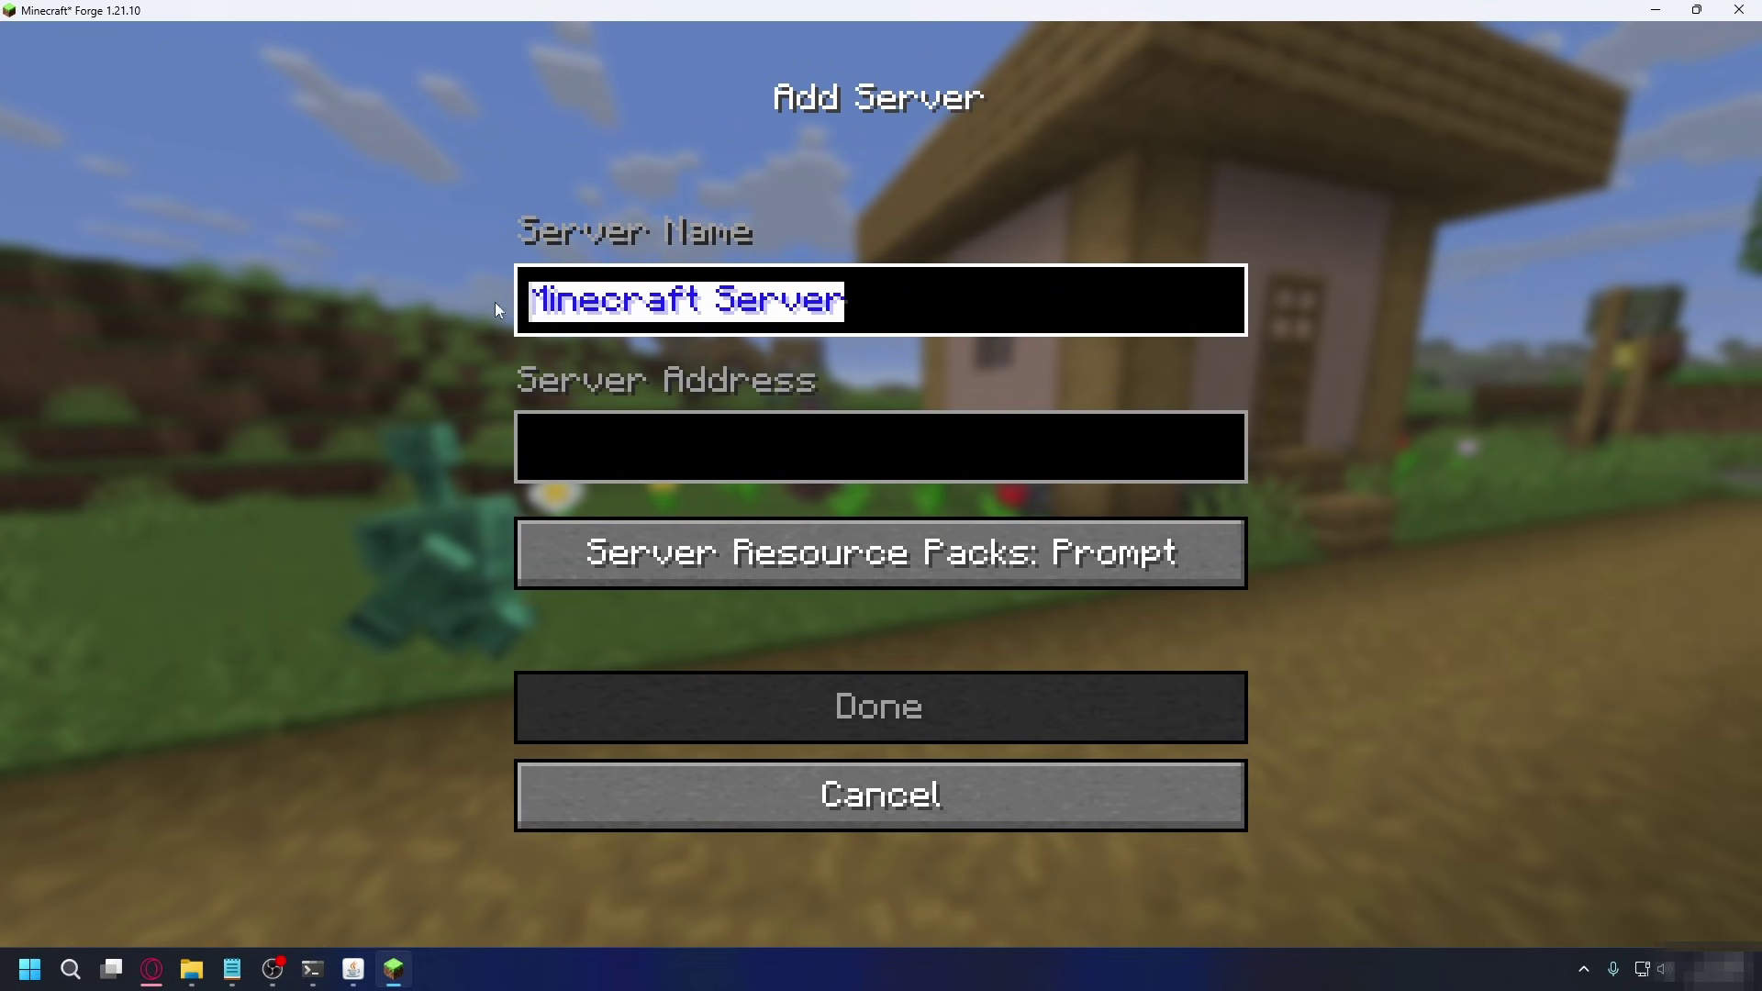
{"action": "key", "text": "Tab"}
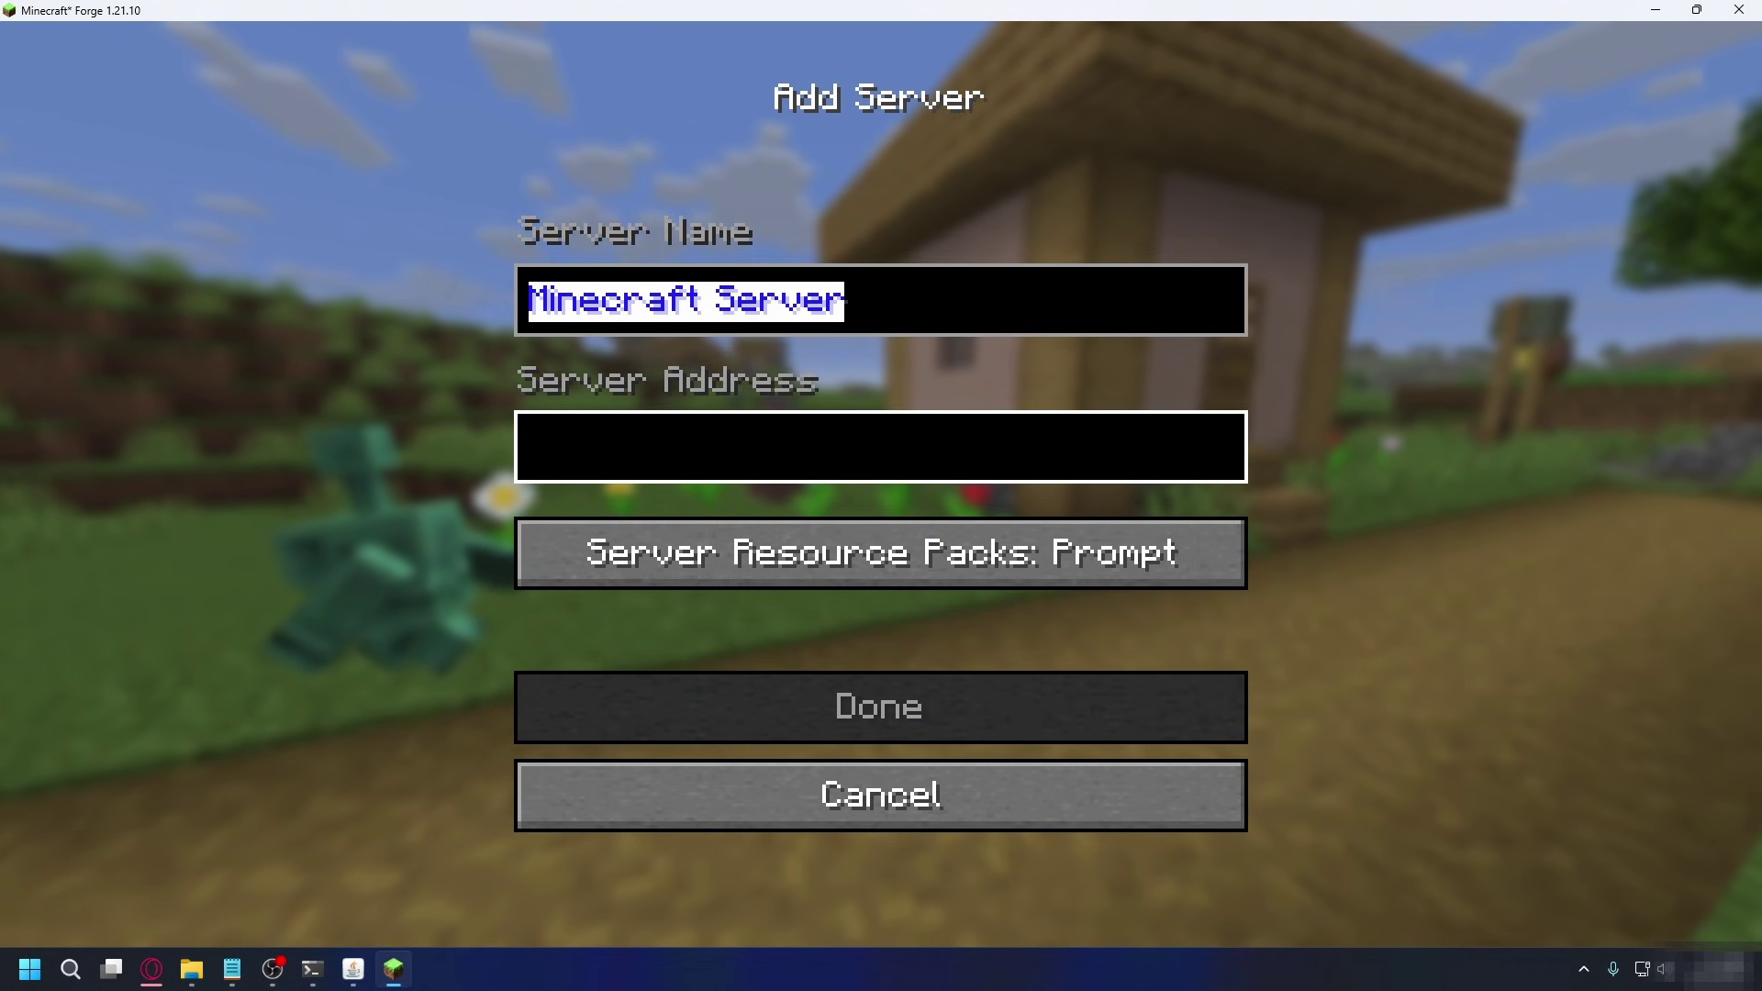
{"action": "key", "text": "ctrl+v"}
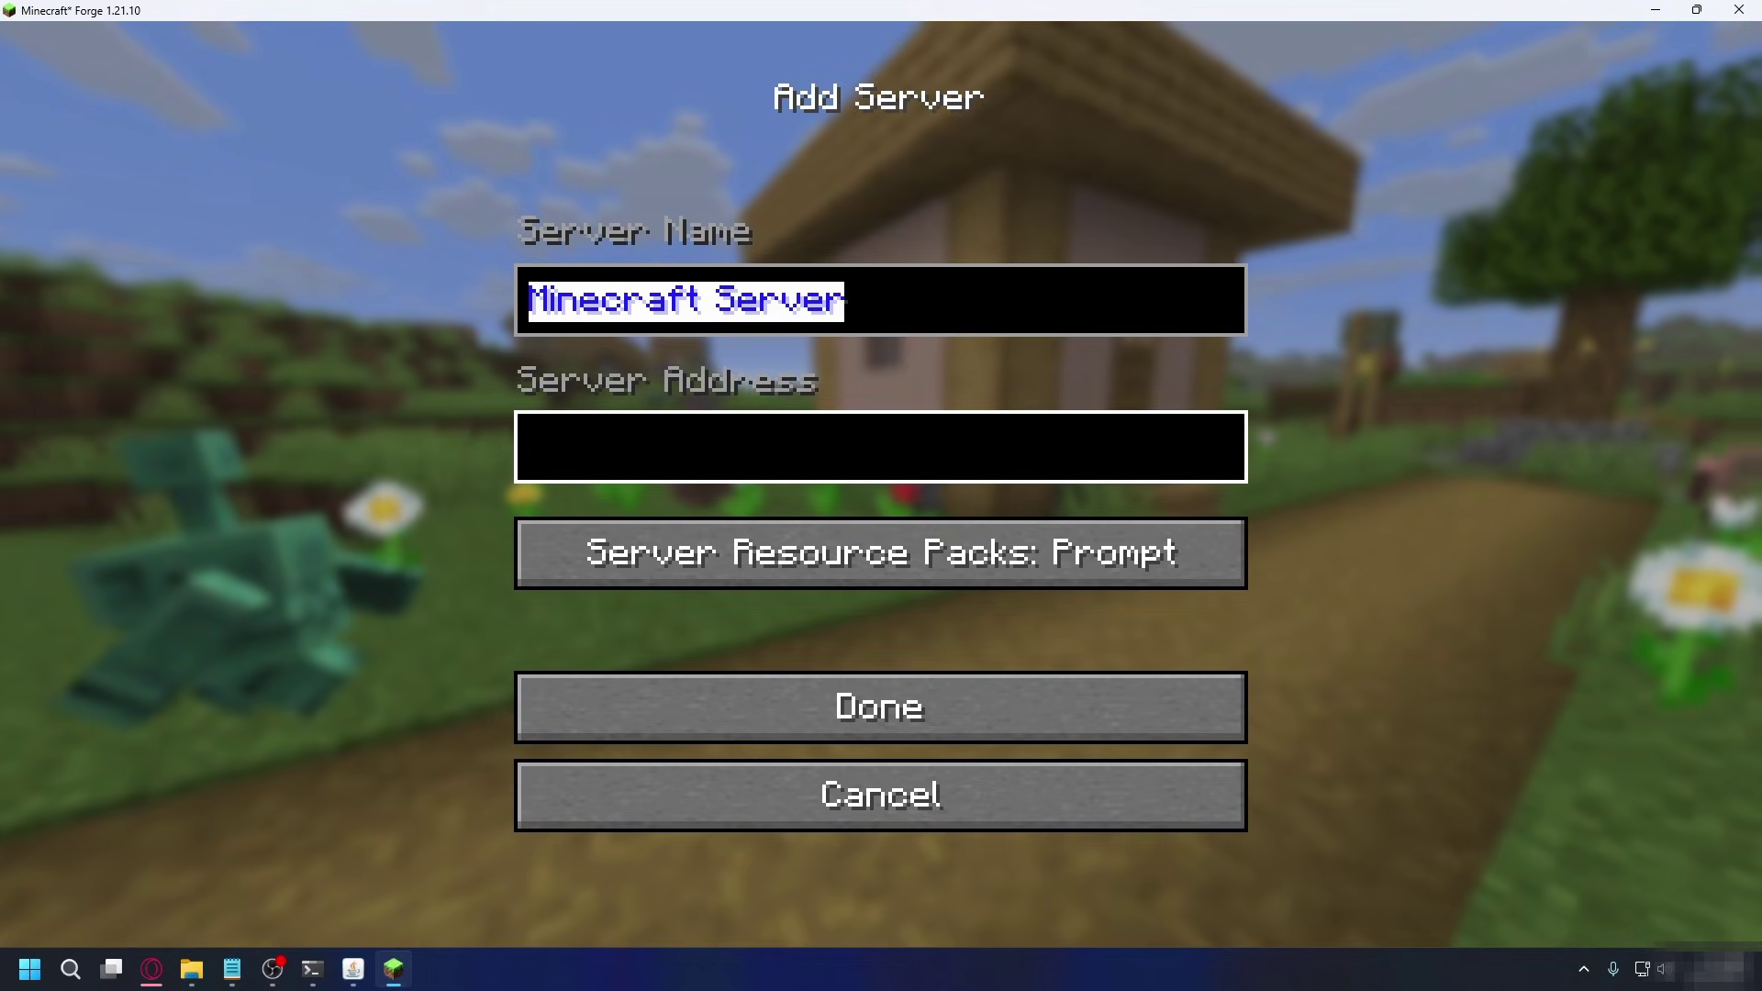
Switch to the browser and open whatismyipaddress.com from the "whats my ip" results to look up the public IPv4 address.
{"action": "key", "text": "alt+Tab"}
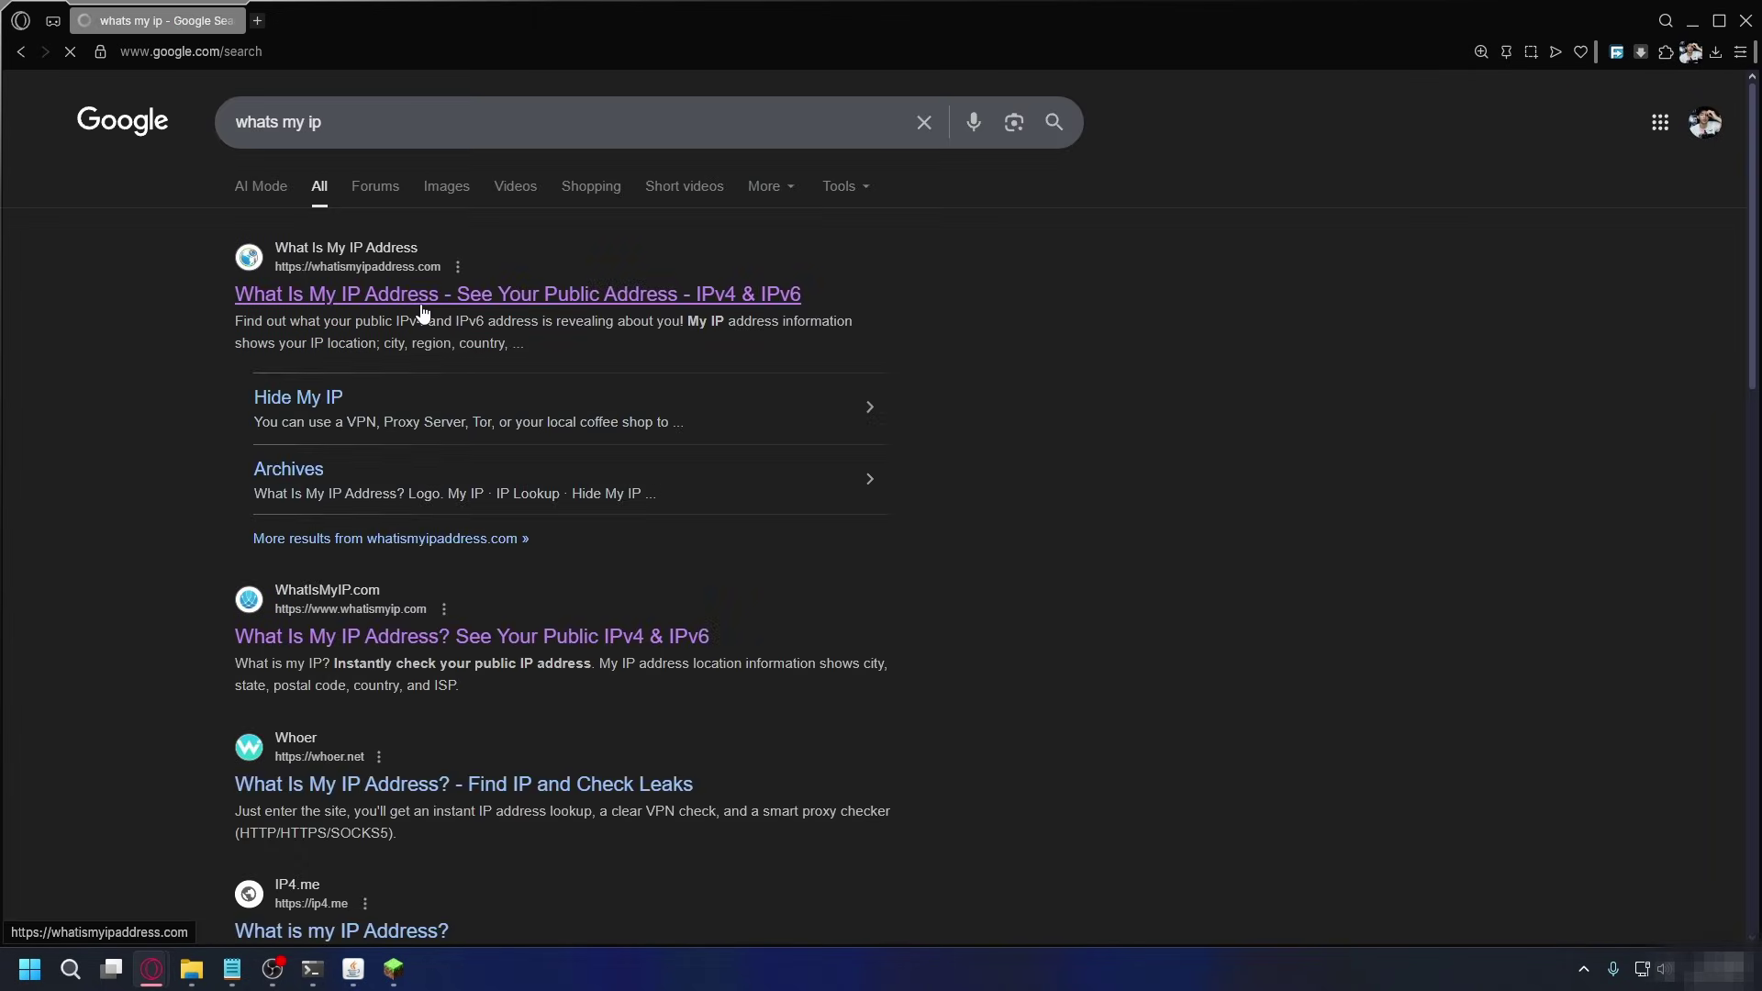
{"action": "left_click", "coordinate": [422, 306]}
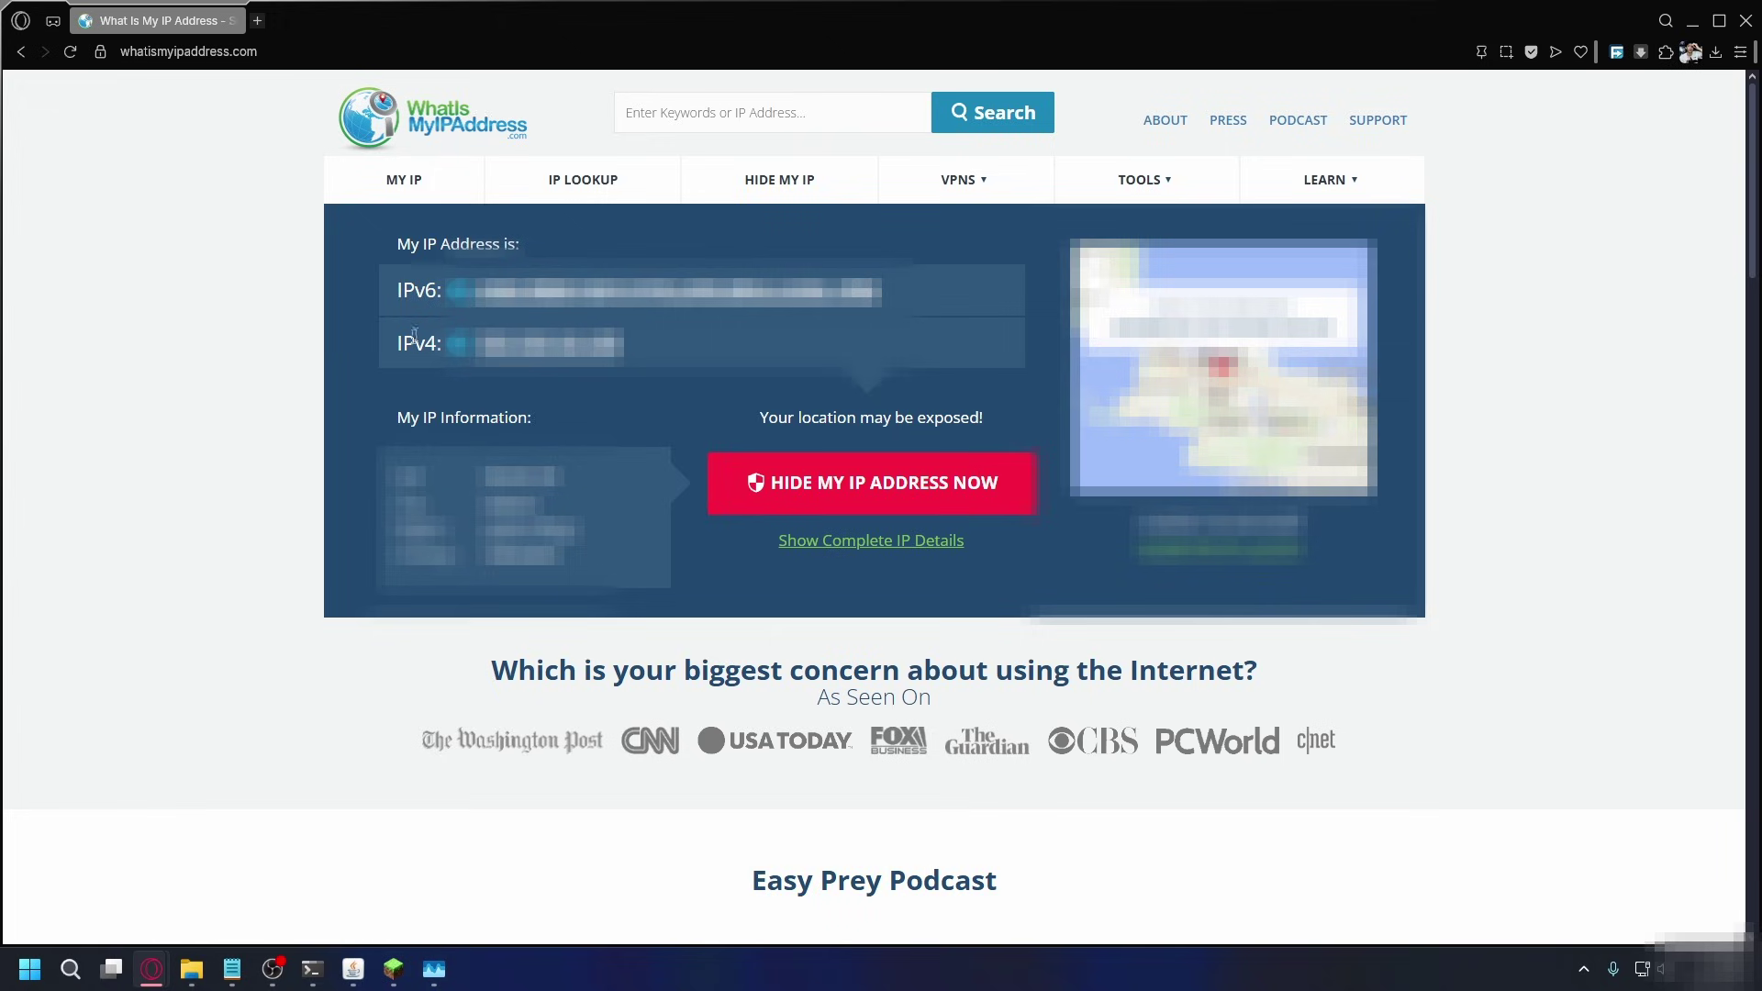
{"action": "left_click_drag", "start_coordinate": [397, 344], "coordinate": [437, 343]}
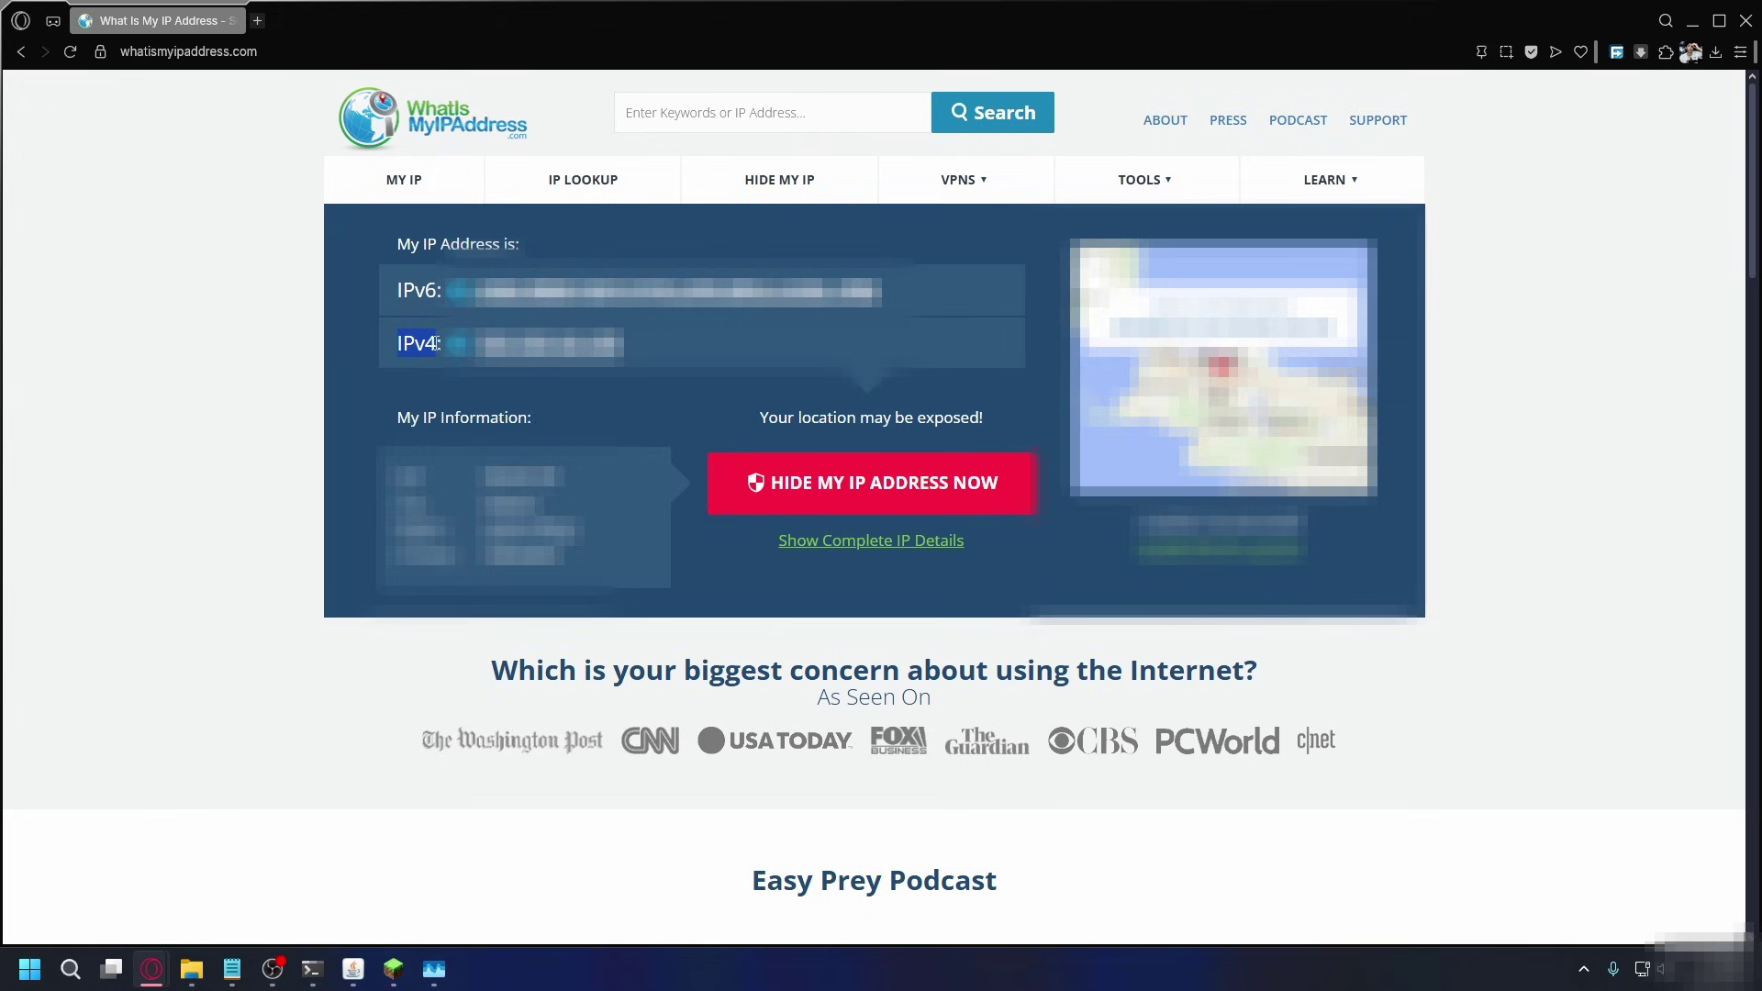
{"action": "left_click", "coordinate": [392, 369]}
{"action": "key", "text": "alt+Tab"}
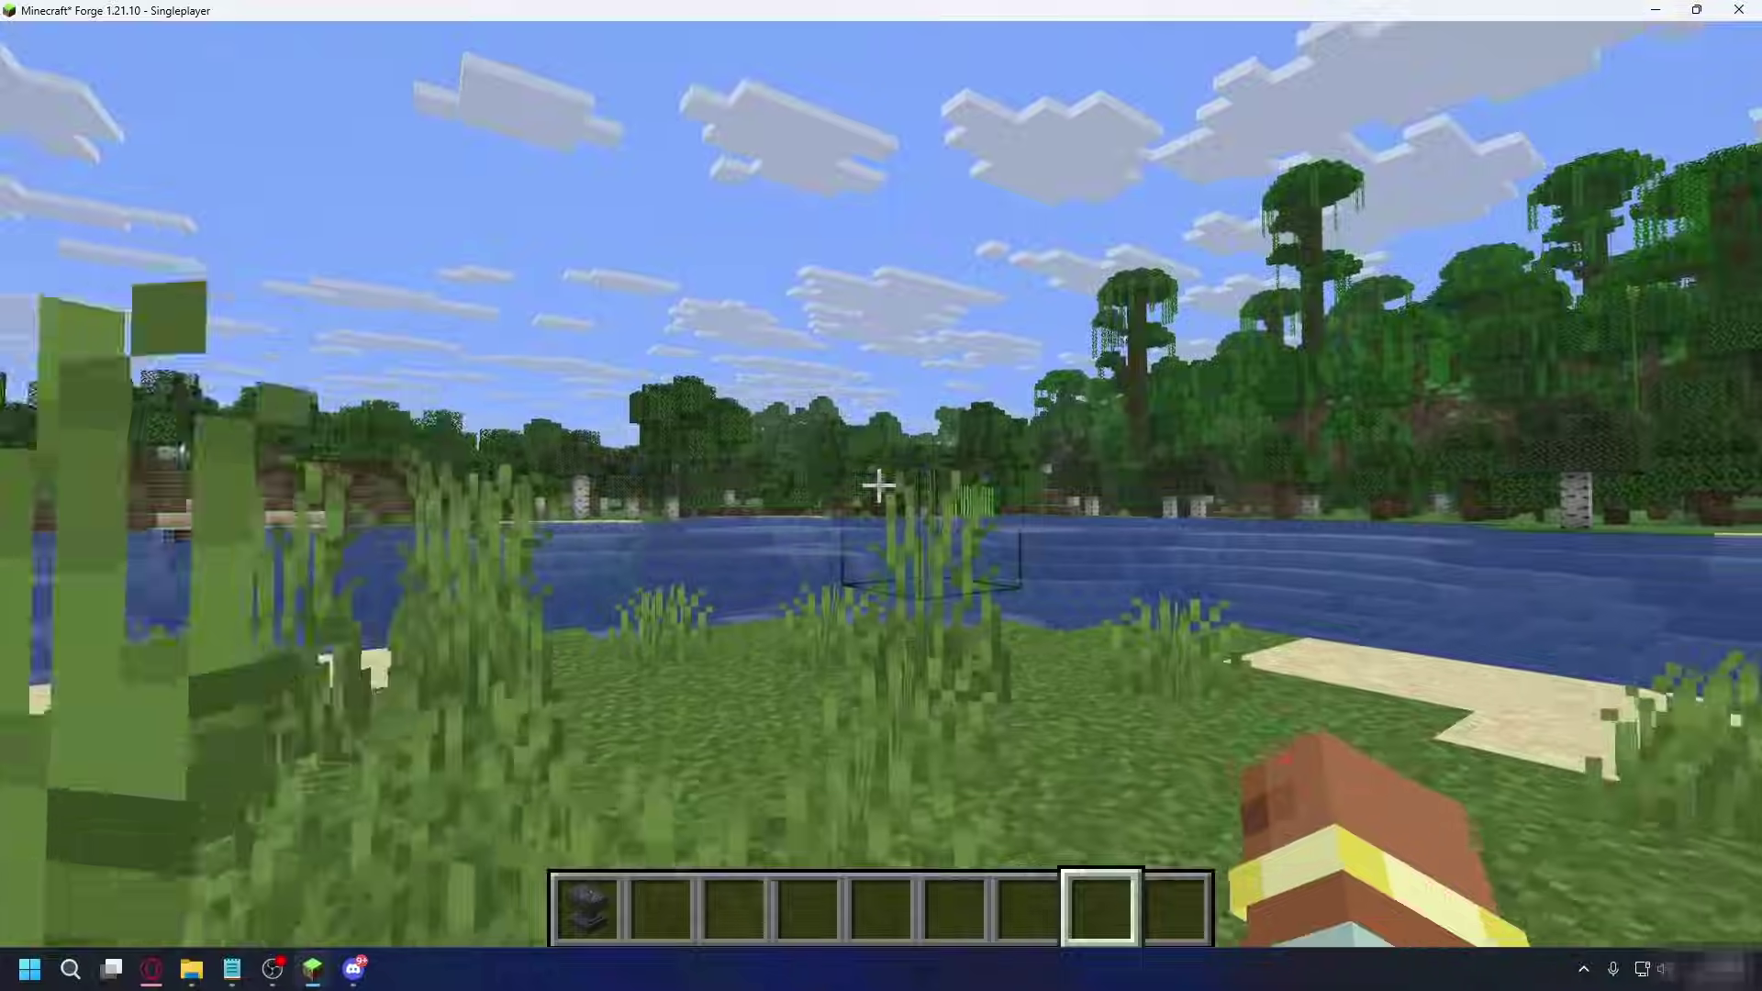
{"action": "key", "text": "w"}
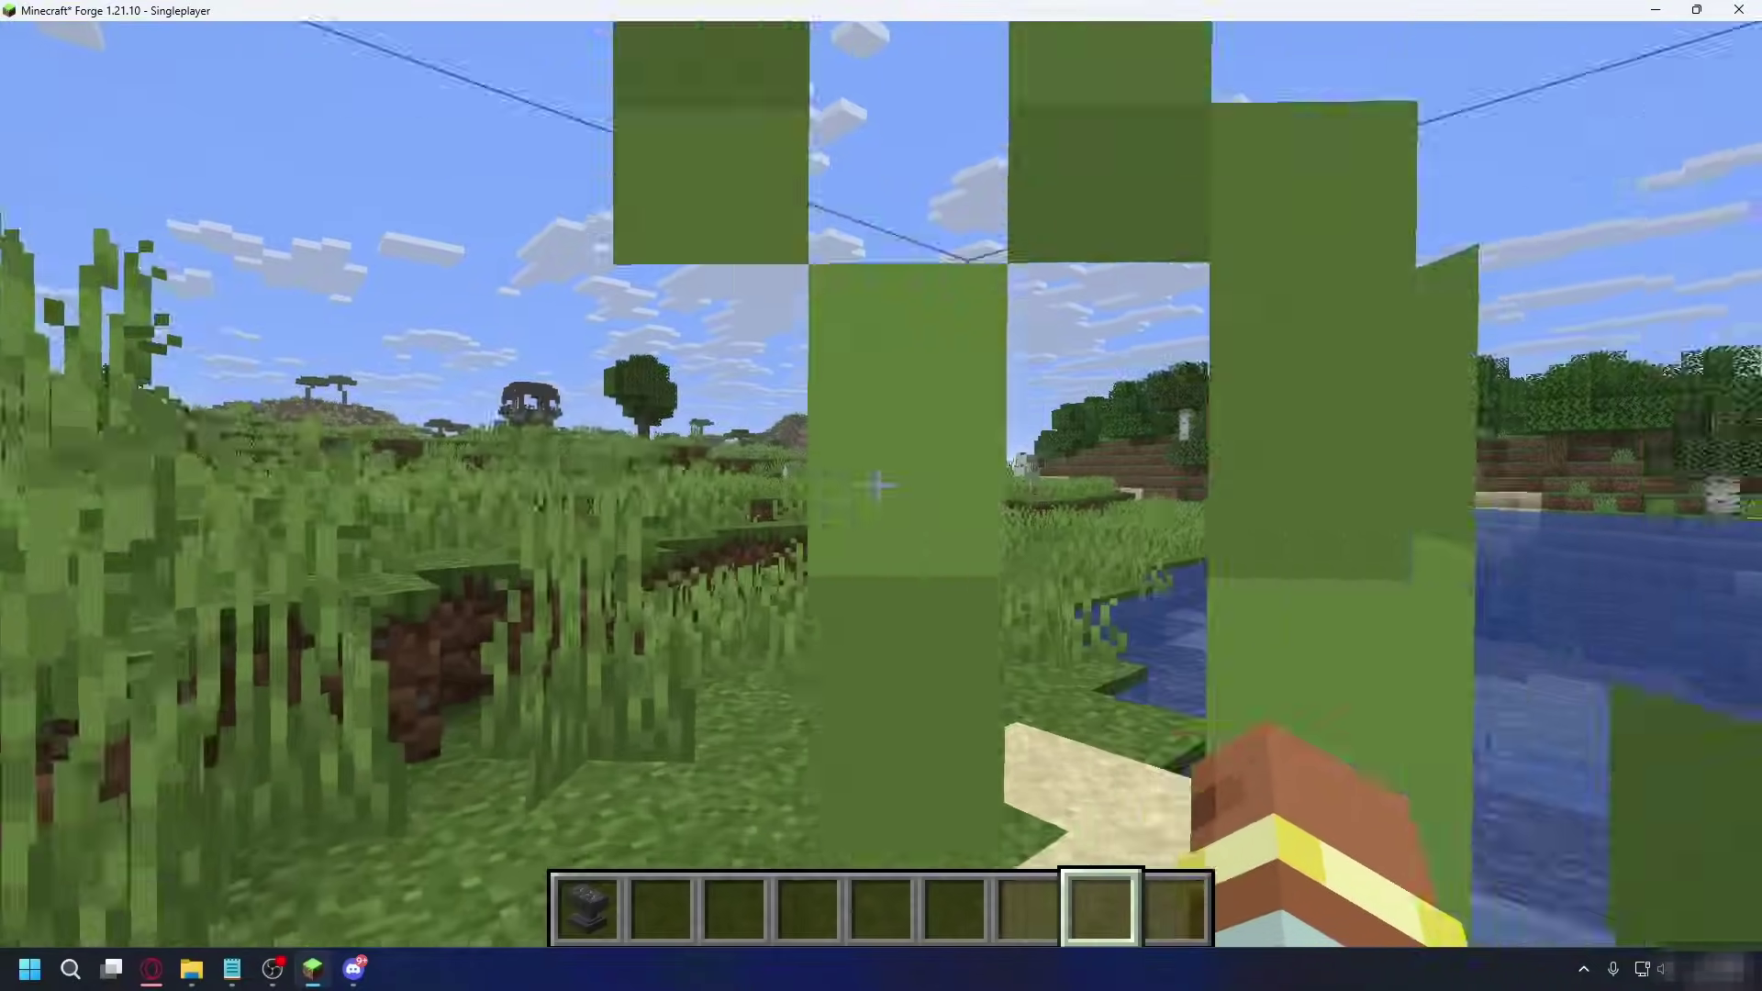
{"action": "key", "text": "w"}
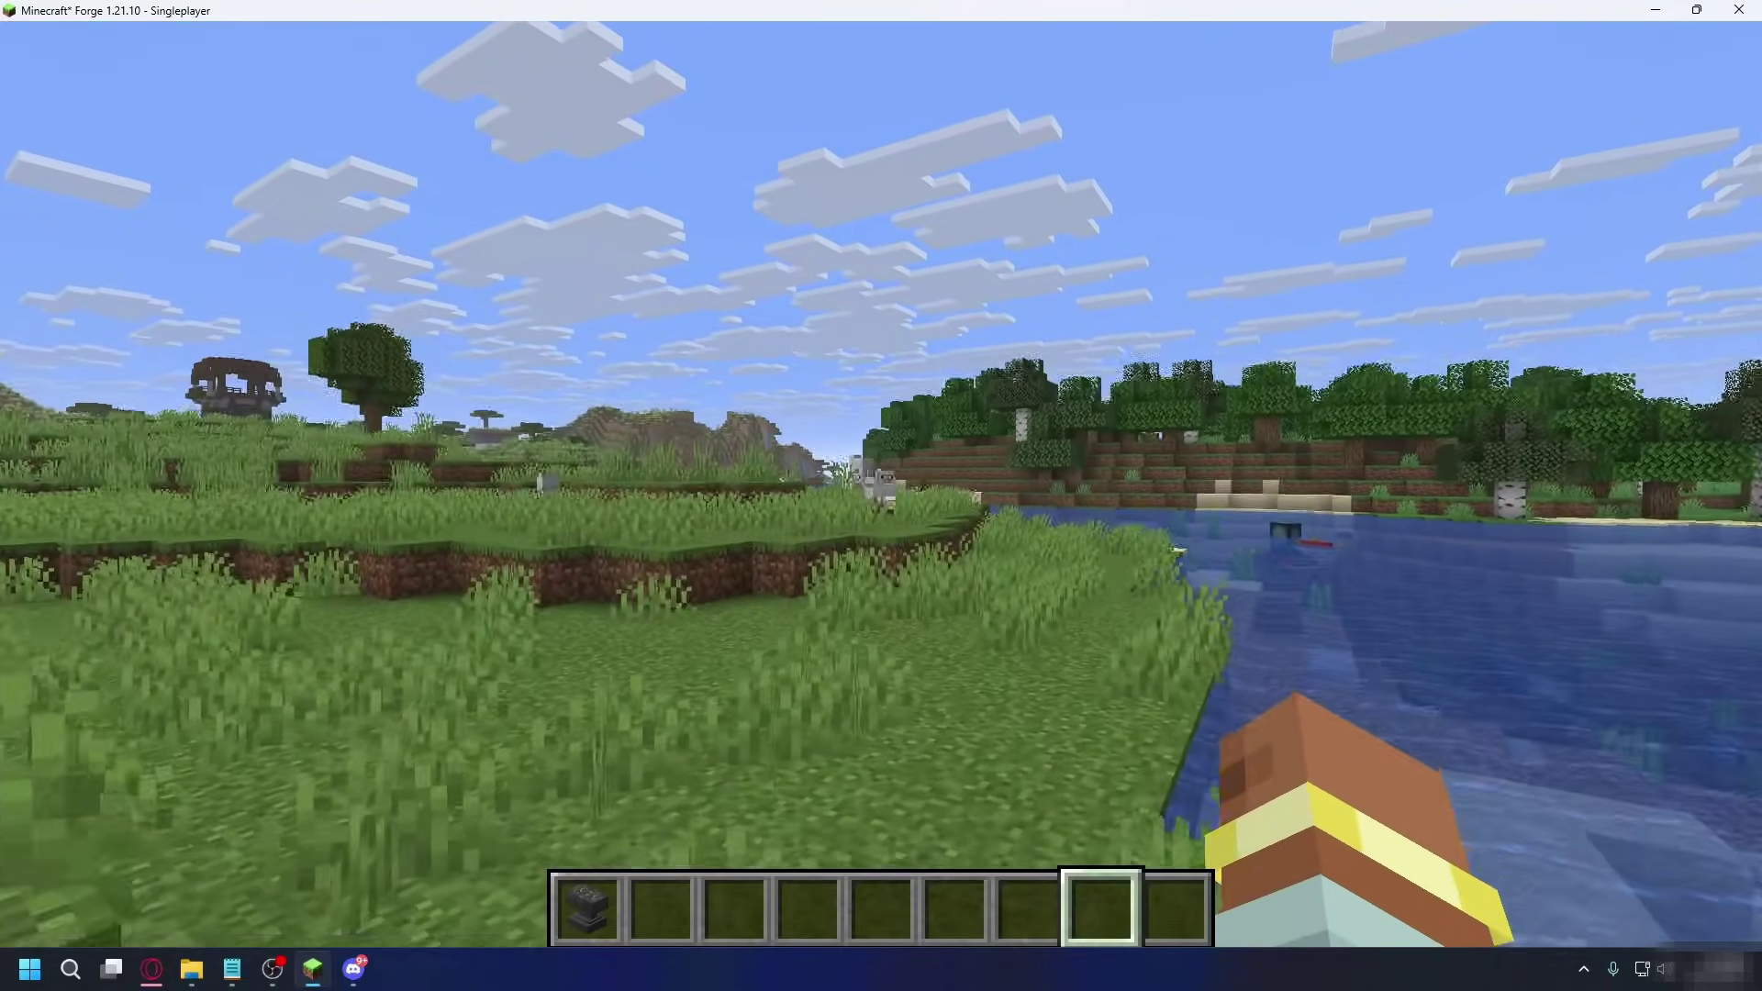
{"action": "key", "text": "w"}
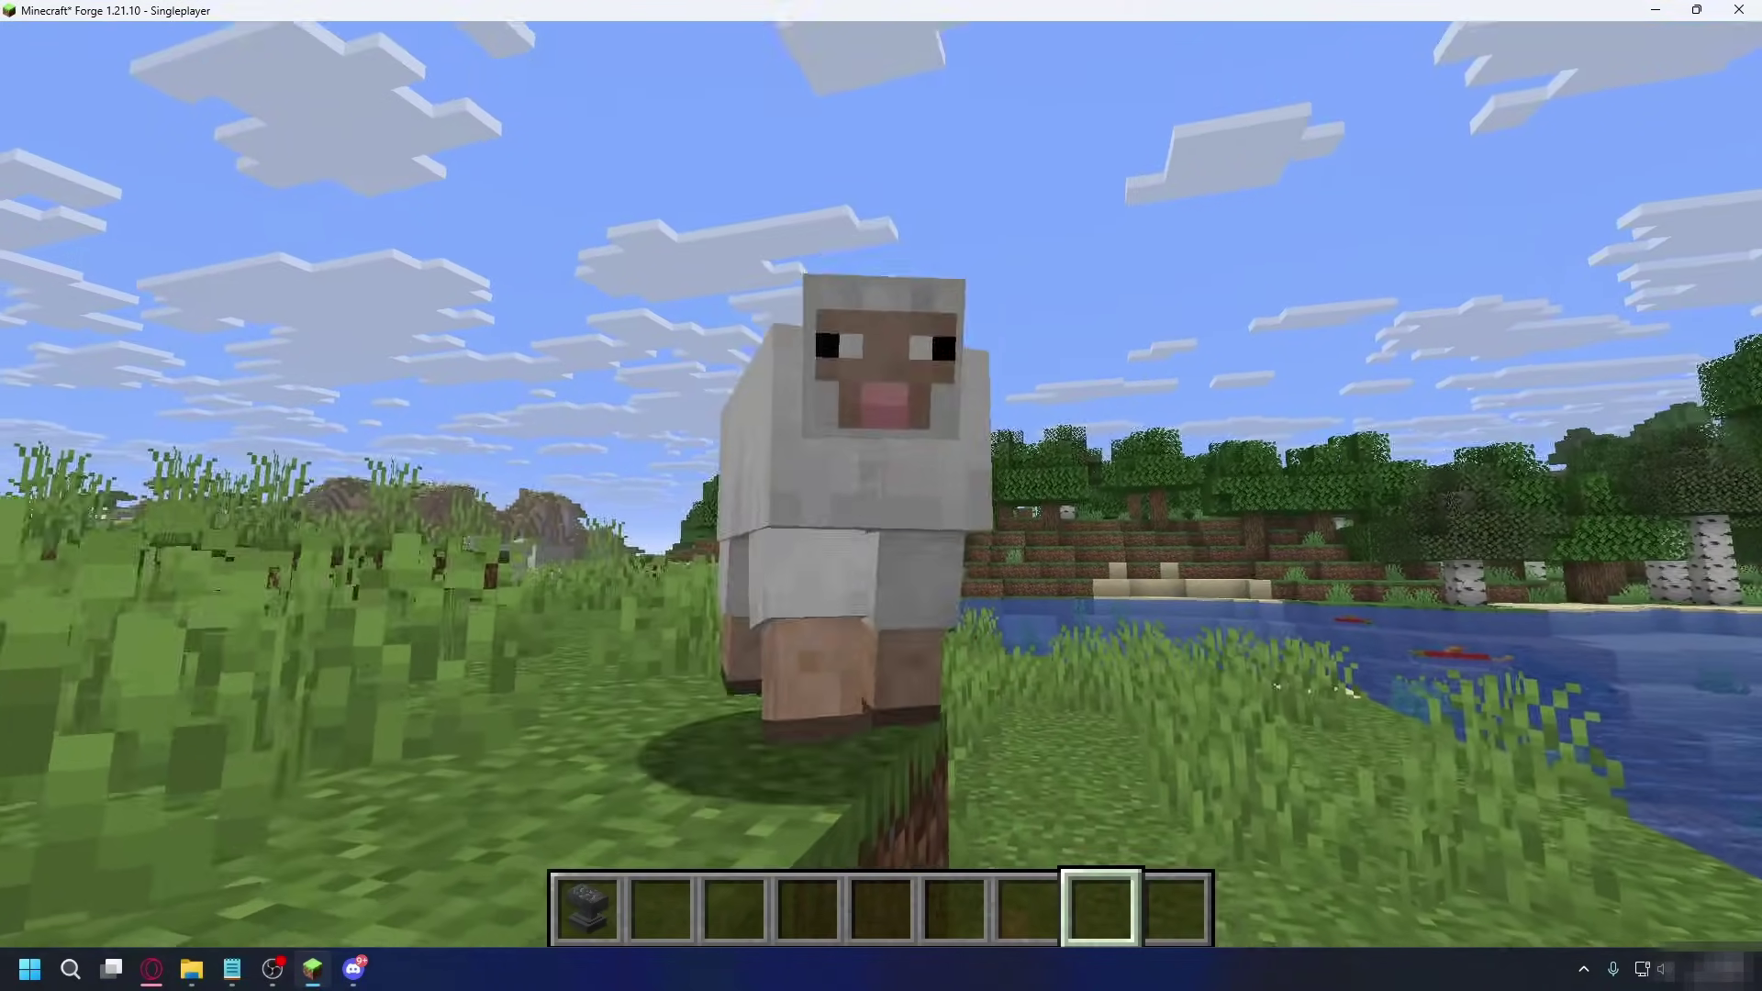
{"action": "key", "text": "w"}
{"action": "left_click", "coordinate": [879, 484]}
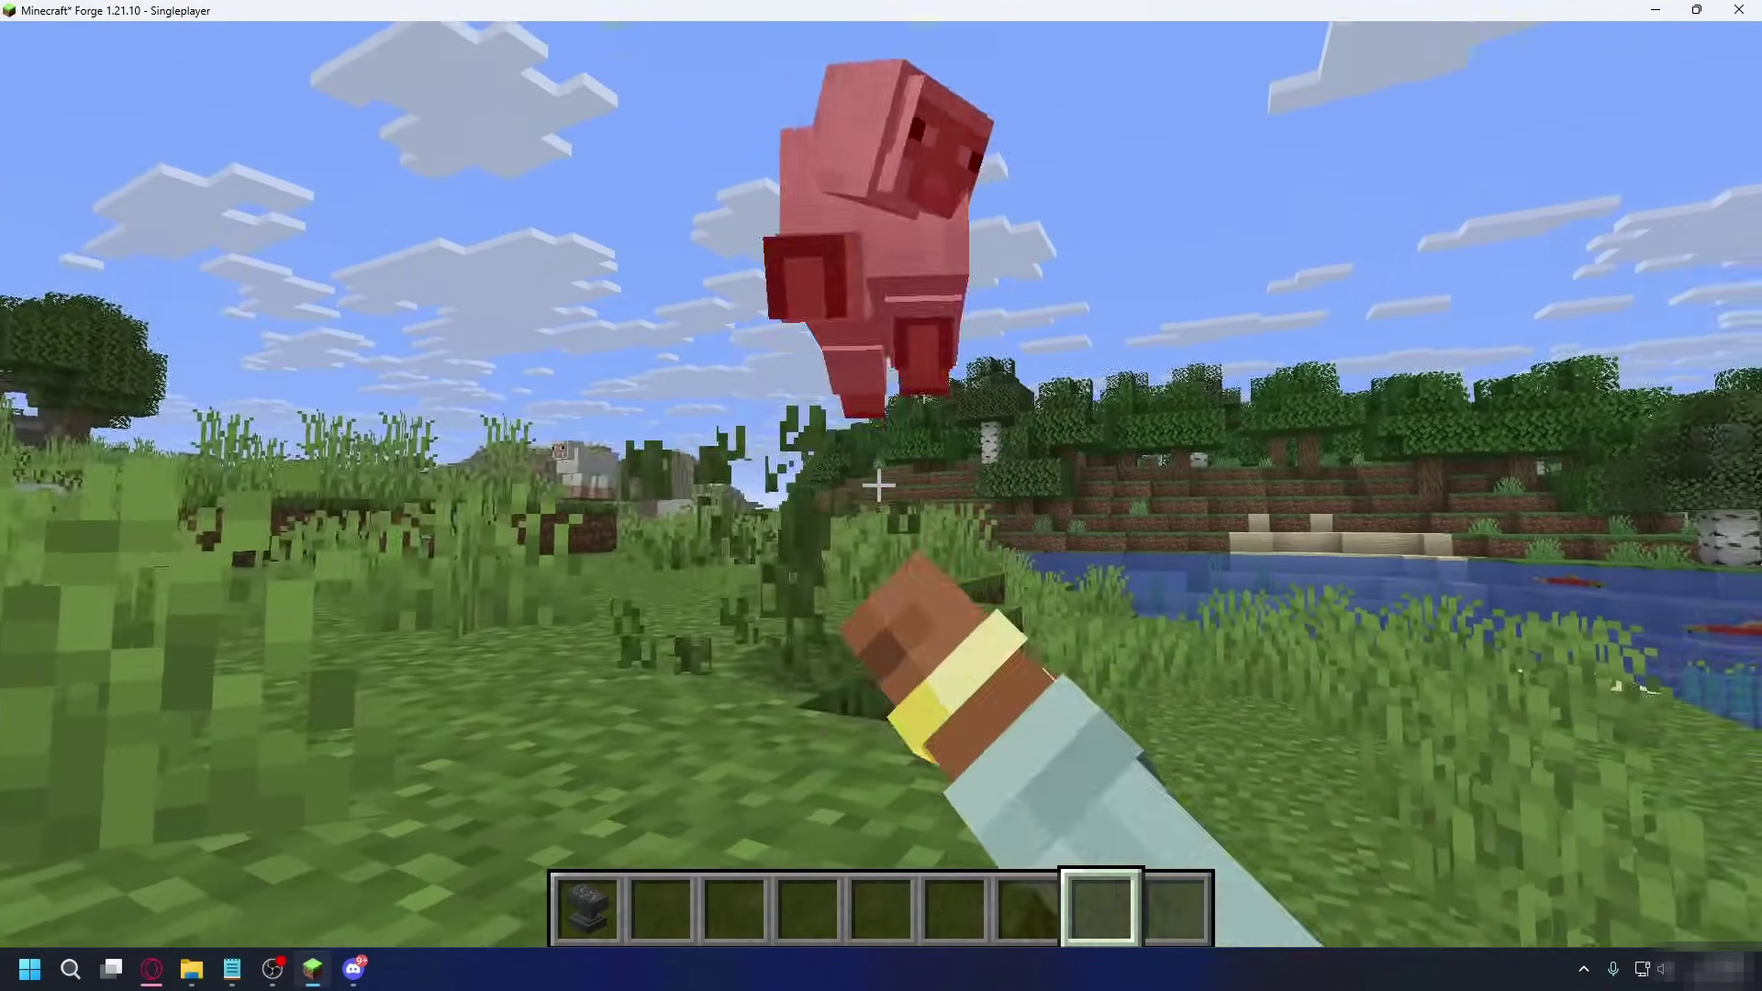
{"action": "left_click", "coordinate": [879, 484]}
{"action": "left_click", "coordinate": [879, 484]}
{"action": "left_click", "coordinate": [879, 485]}
{"action": "left_click", "coordinate": [878, 485]}
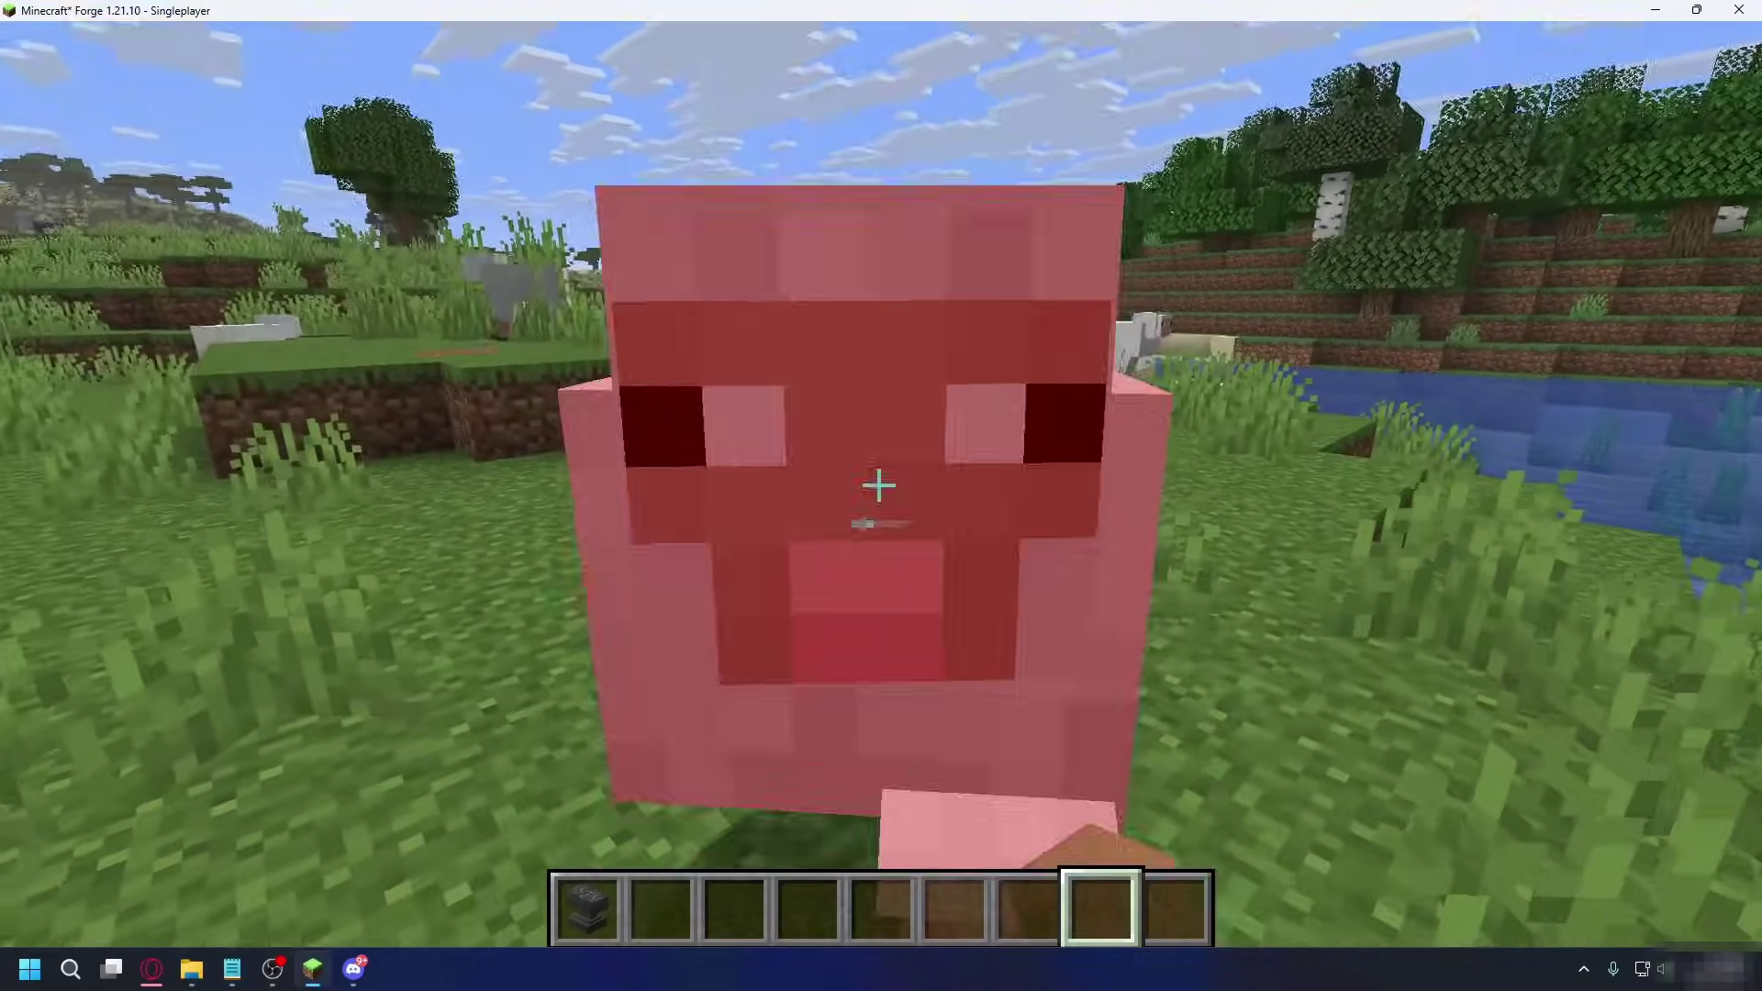
{"action": "left_click", "coordinate": [878, 484]}
{"action": "left_click", "coordinate": [878, 484]}
{"action": "left_click", "coordinate": [878, 484]}
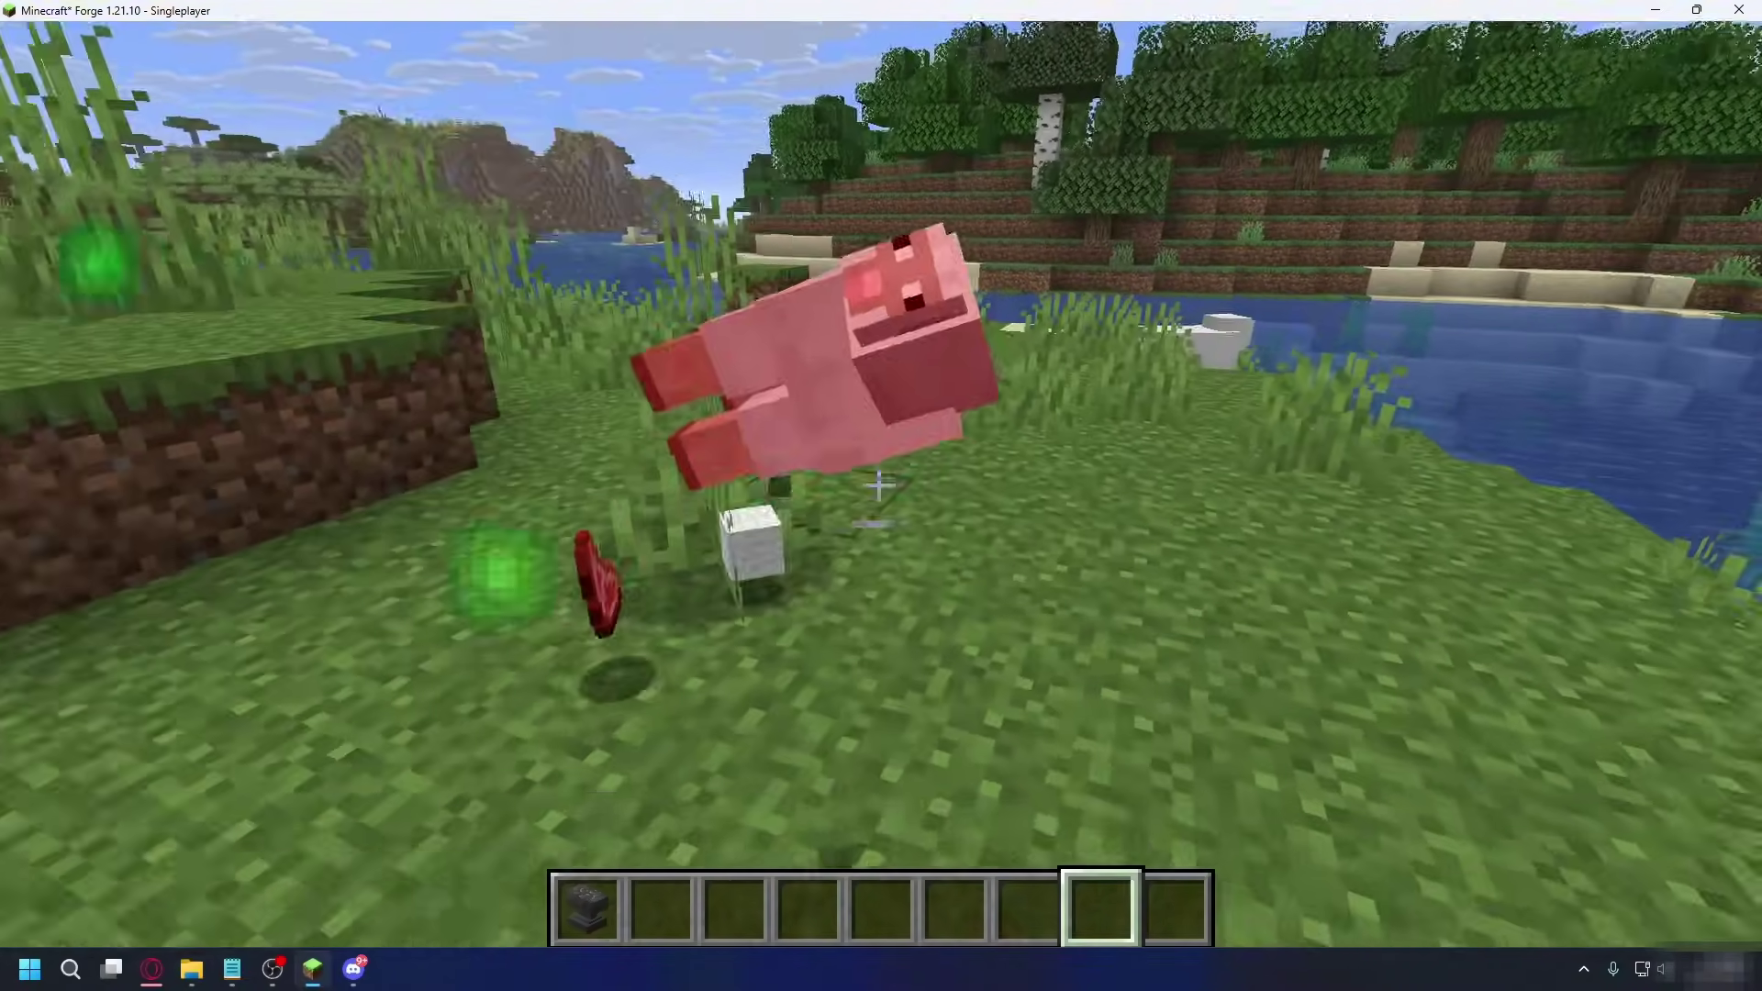
{"action": "key", "text": "w"}
{"action": "key", "text": "w"}
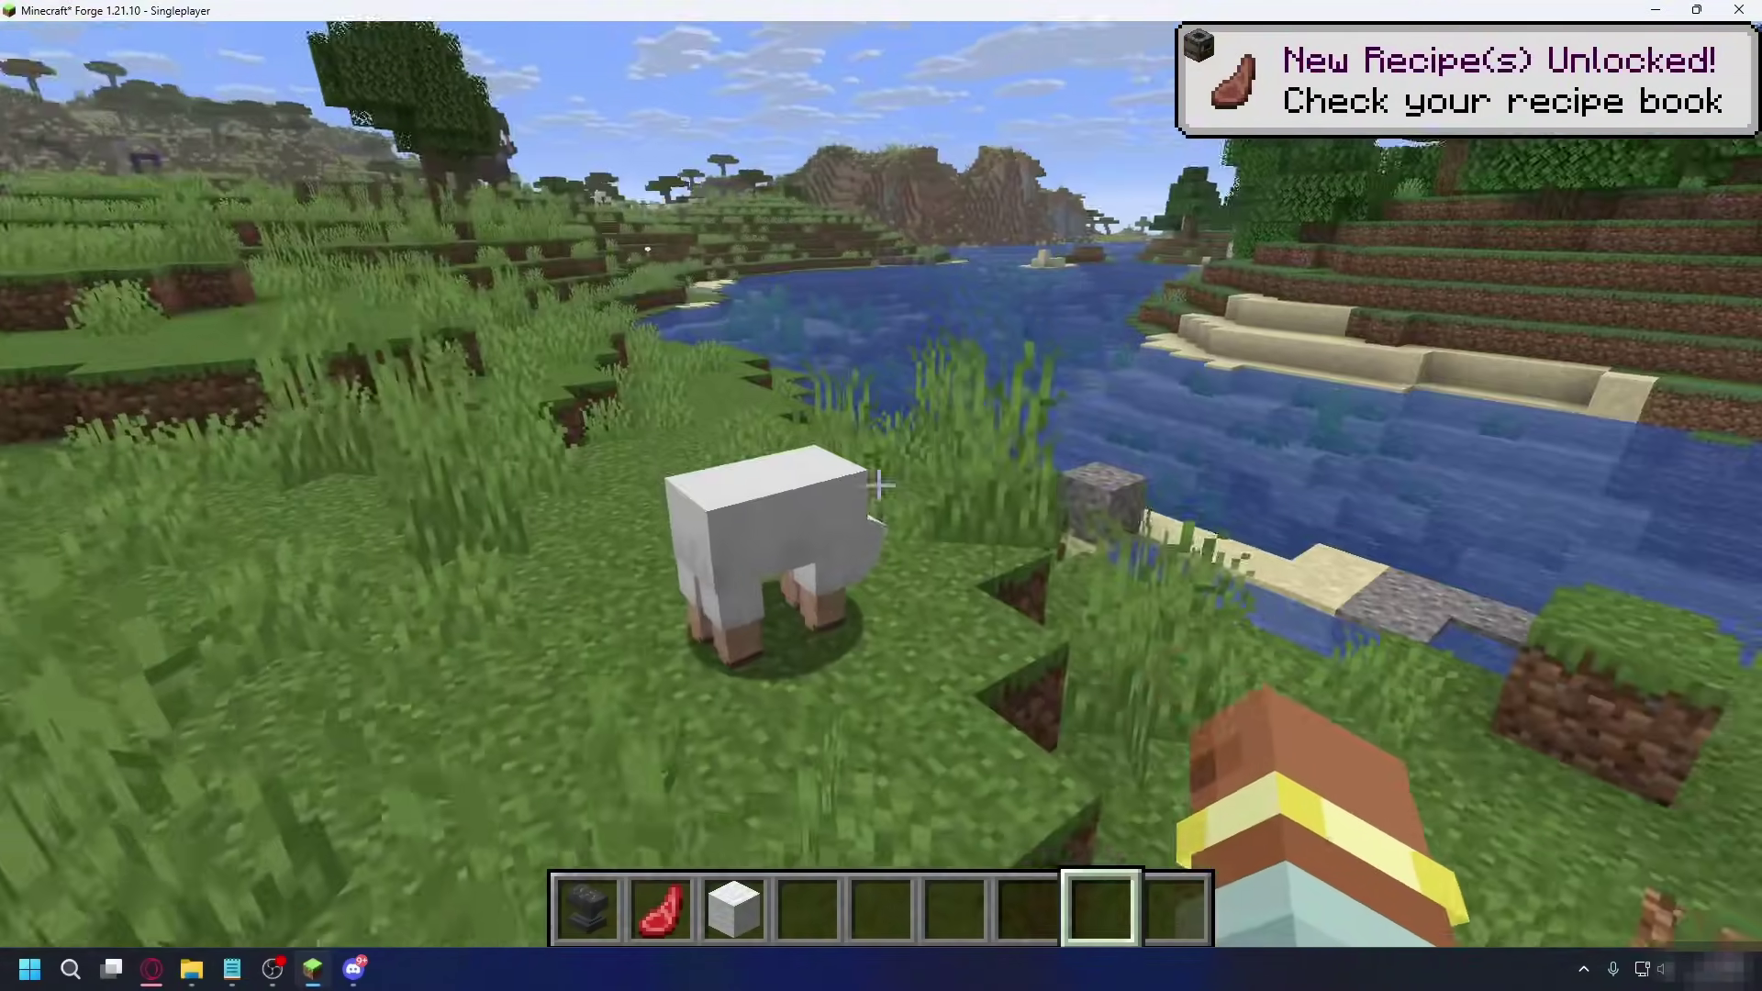
{"action": "left_click", "coordinate": [878, 485]}
{"action": "left_click", "coordinate": [878, 484]}
{"action": "key", "text": "w"}
{"action": "left_click", "coordinate": [878, 485]}
{"action": "left_click", "coordinate": [878, 485]}
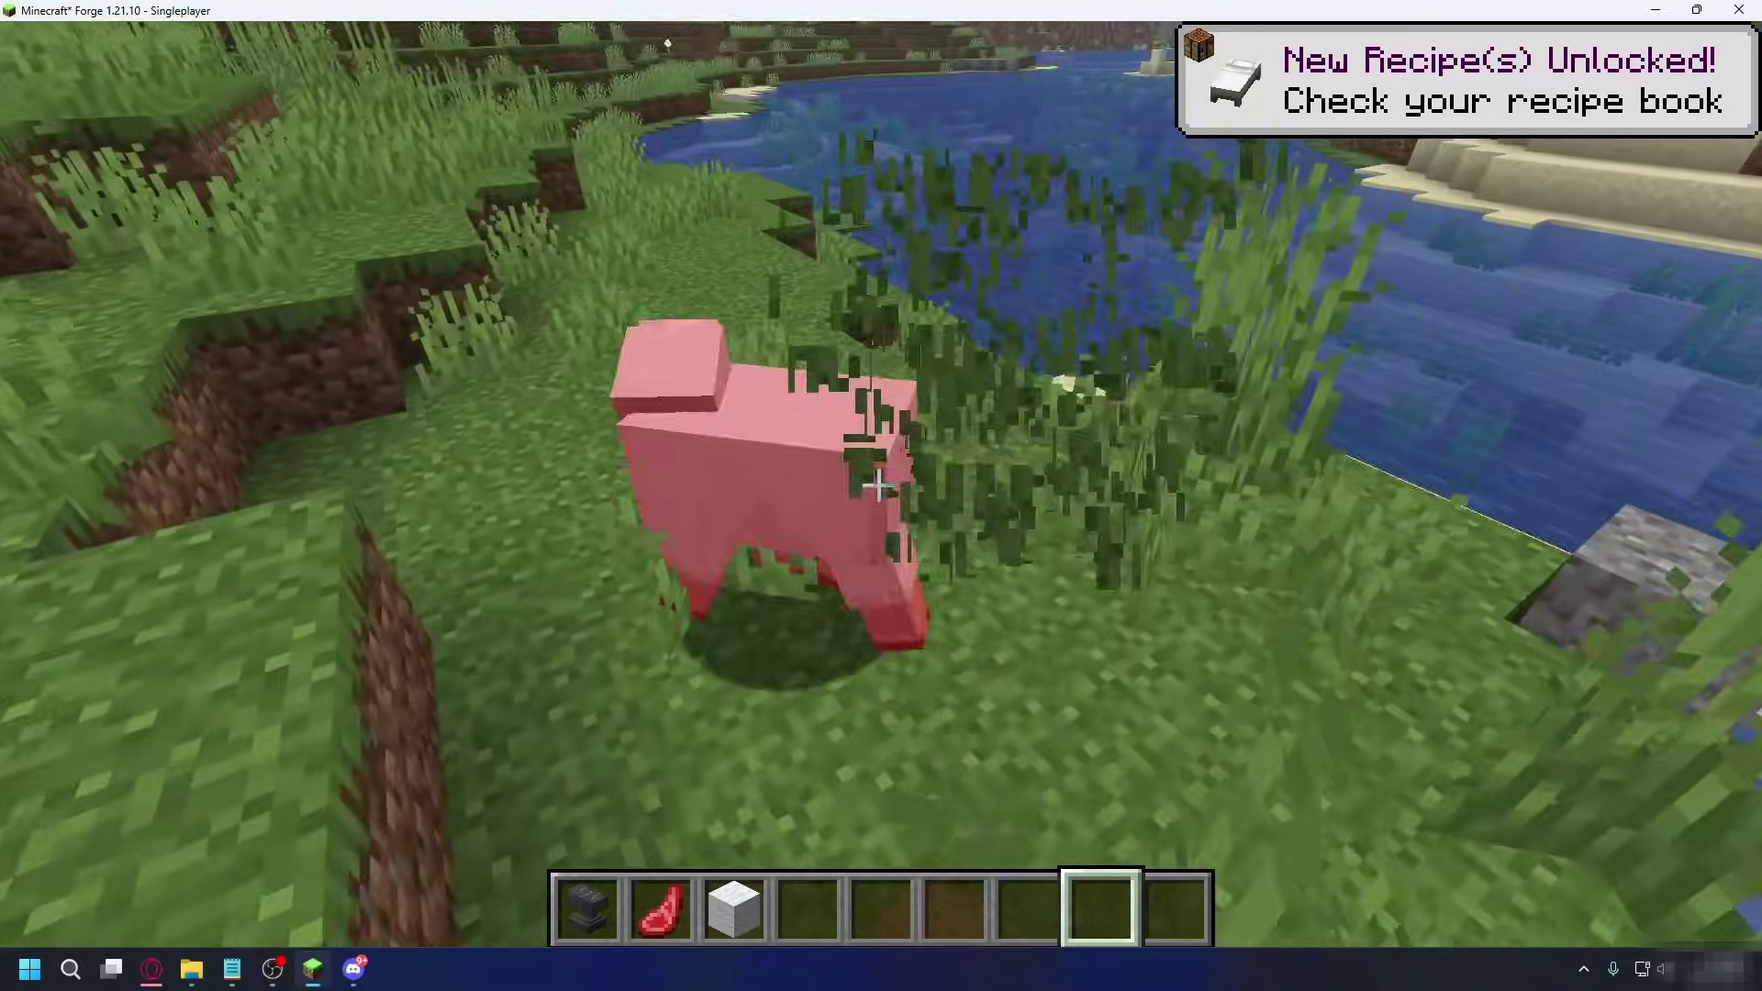
{"action": "left_click", "coordinate": [878, 485]}
{"action": "left_click", "coordinate": [878, 484]}
{"action": "left_click", "coordinate": [878, 484]}
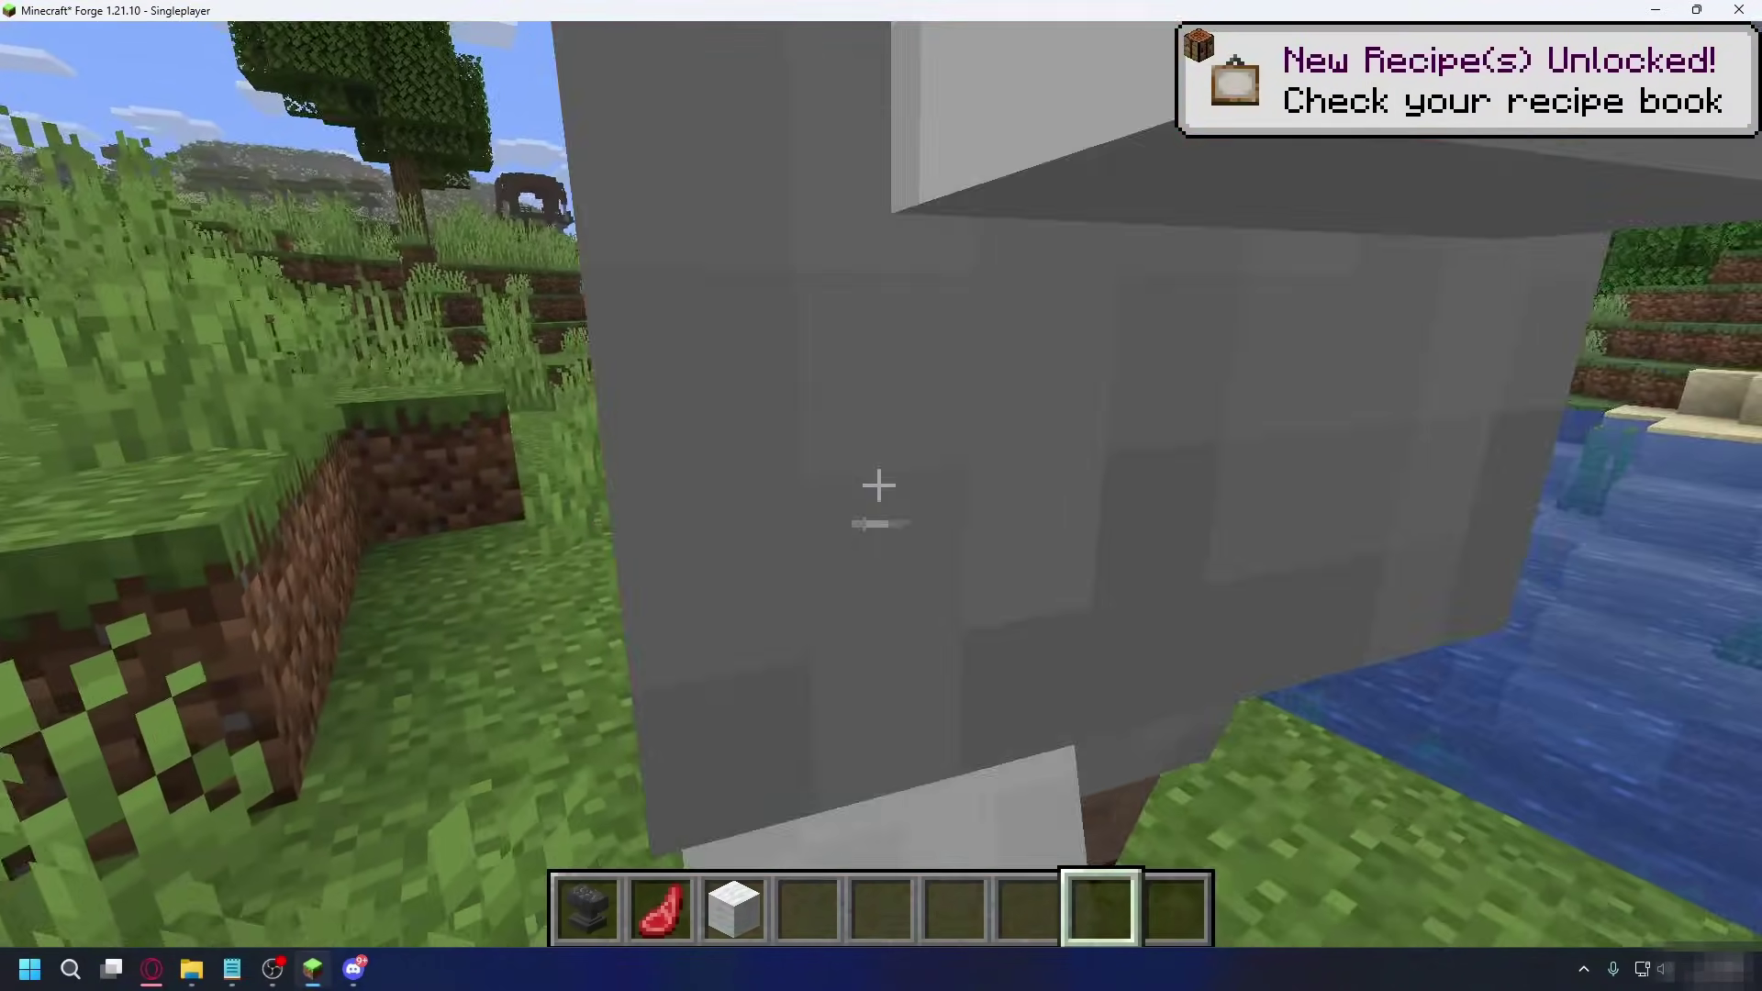
{"action": "left_click", "coordinate": [878, 484]}
{"action": "key", "text": "w"}
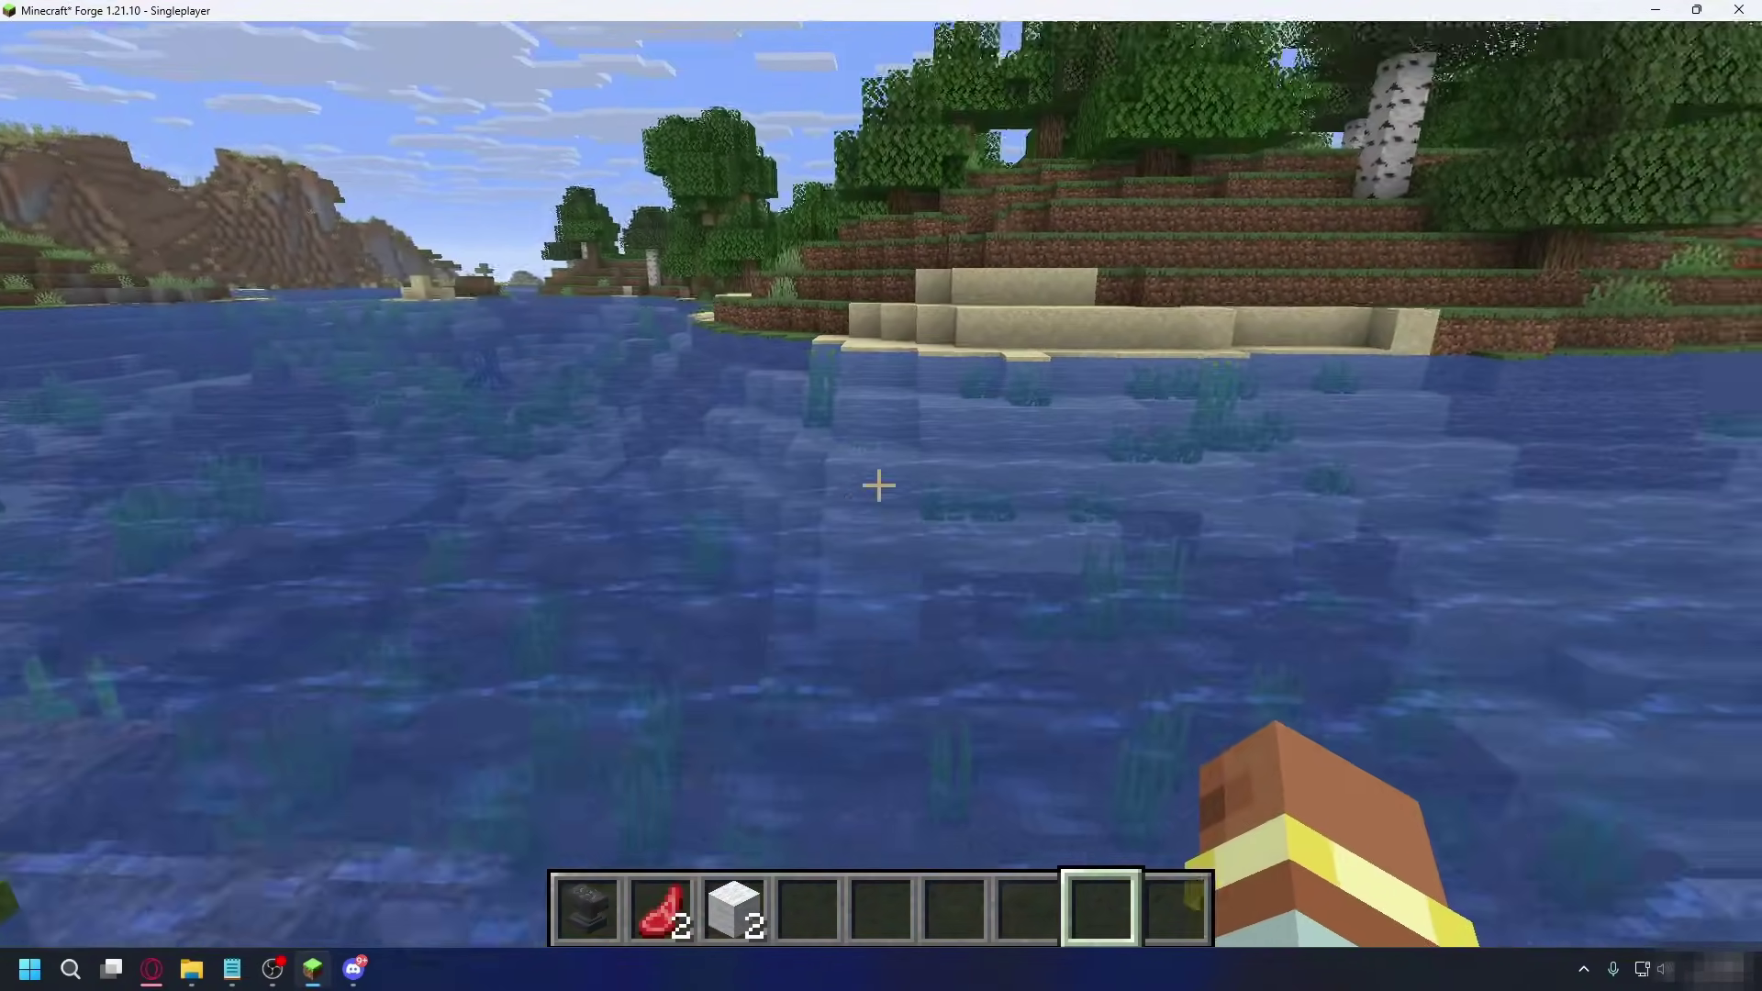
{"action": "key", "text": "w"}
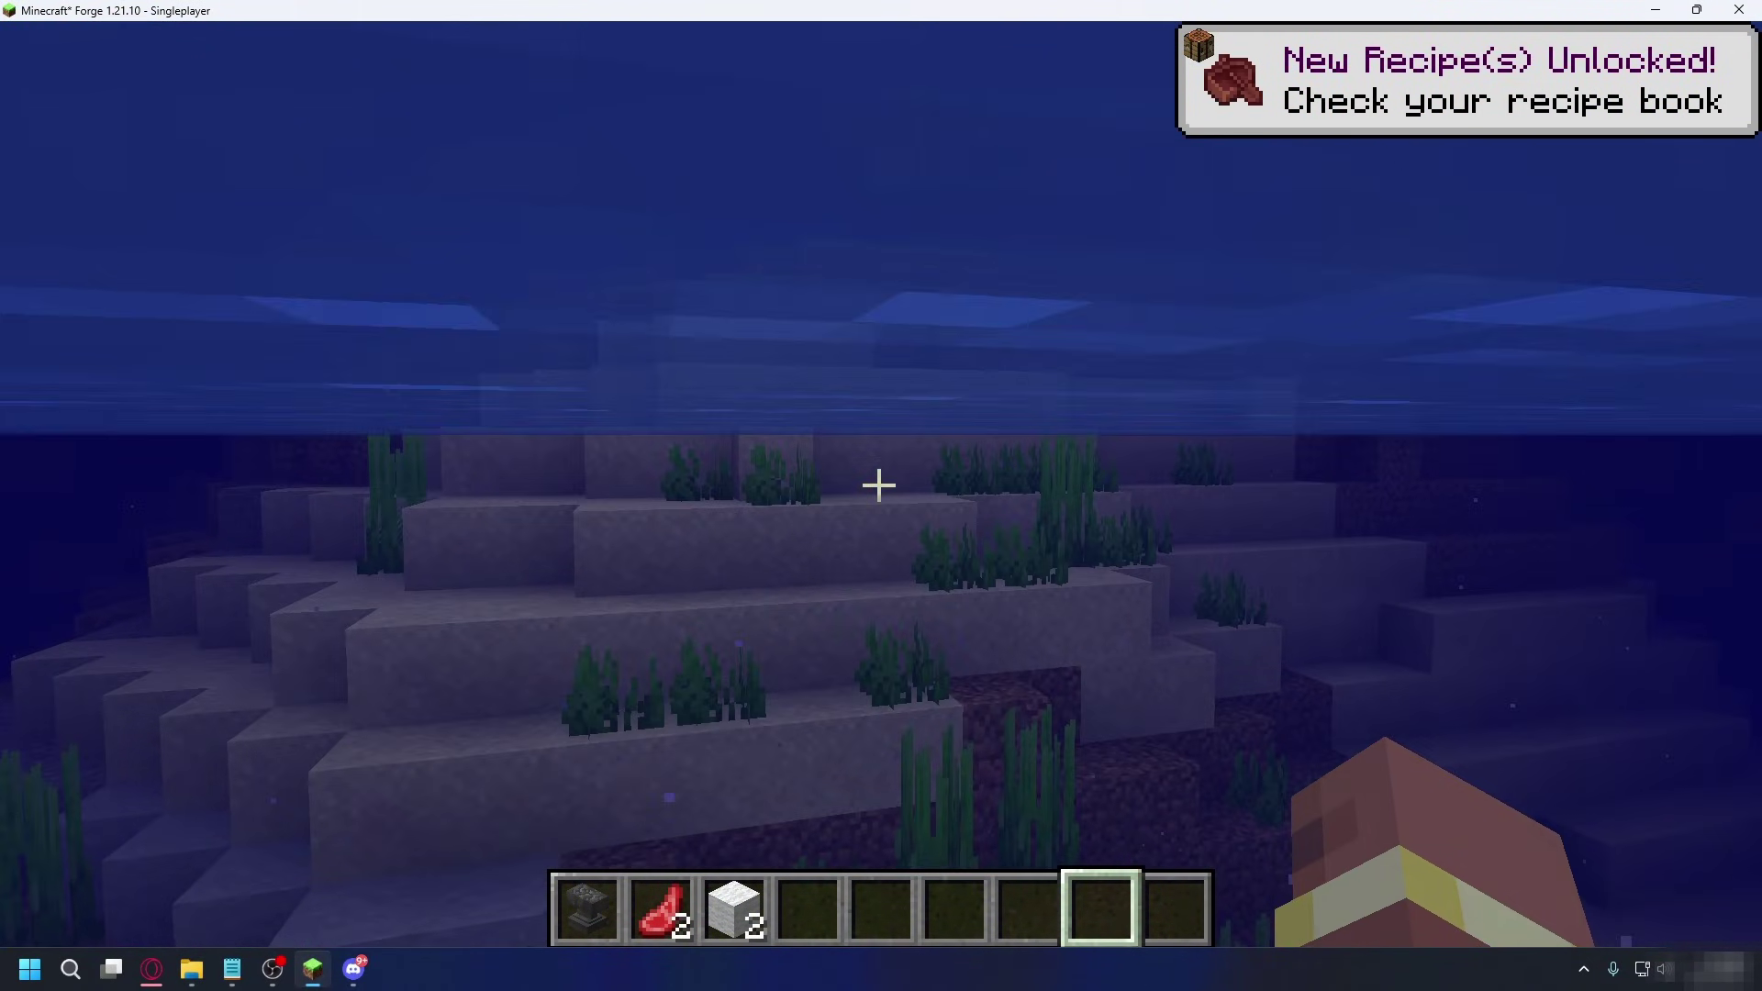
{"action": "key", "text": "space"}
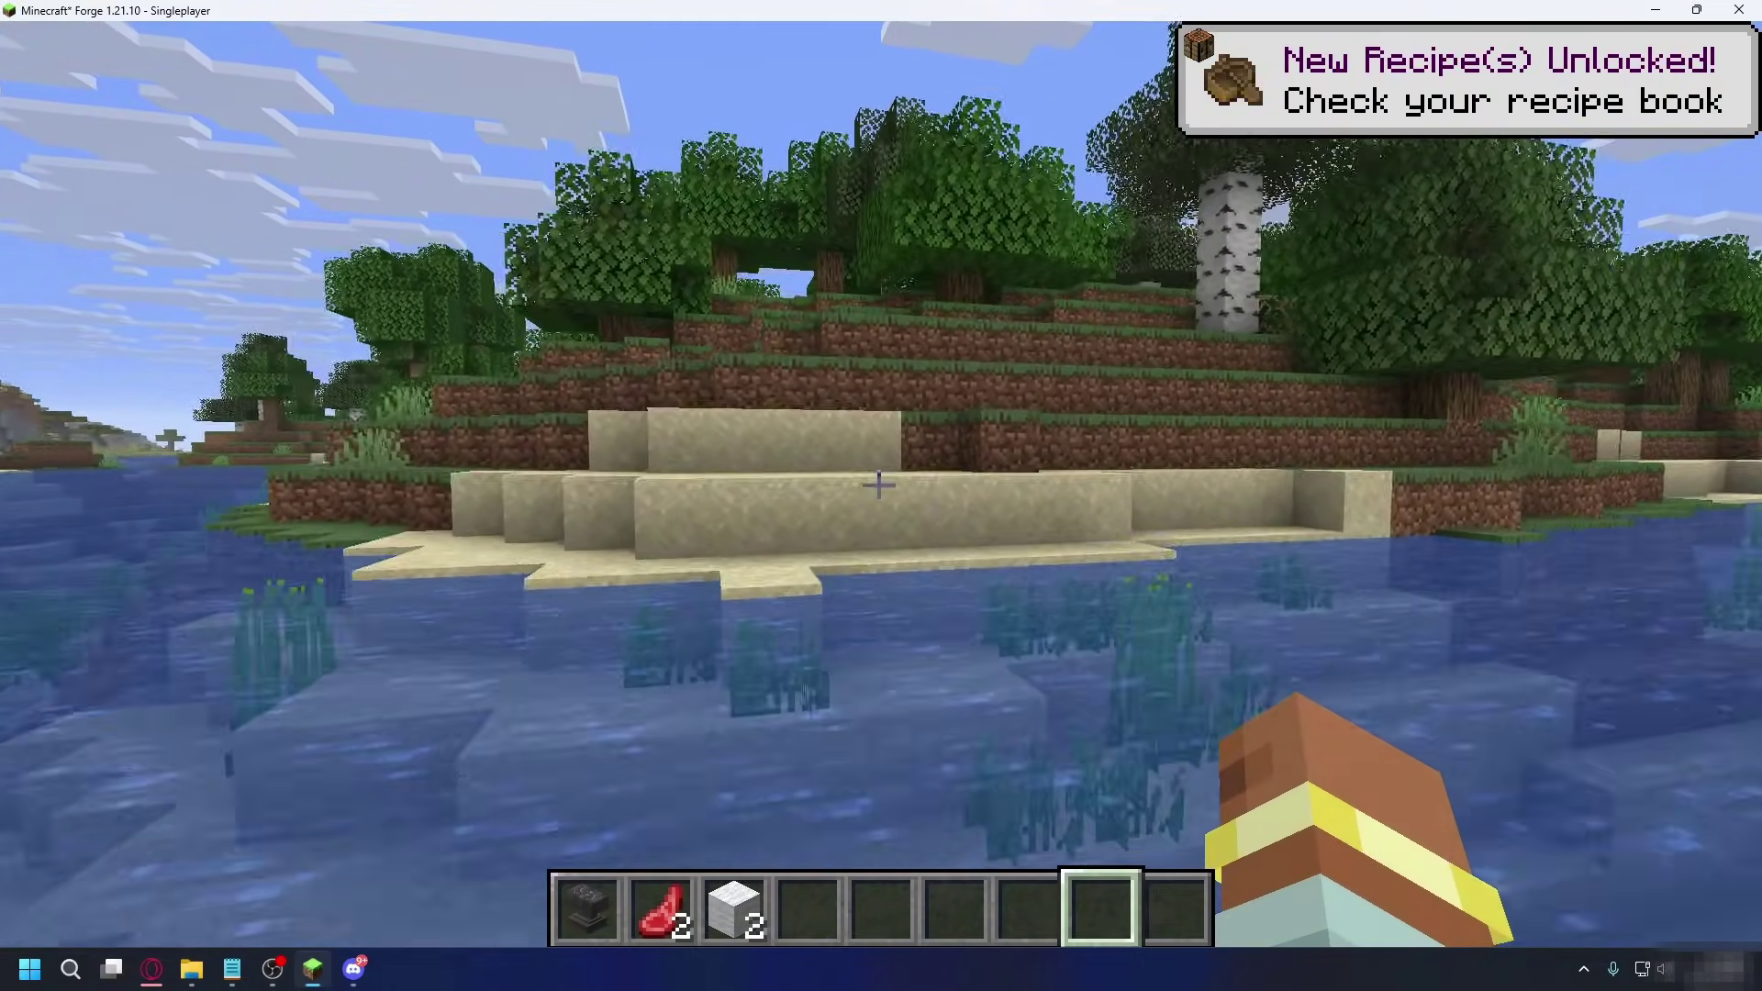
{"action": "key", "text": "w"}
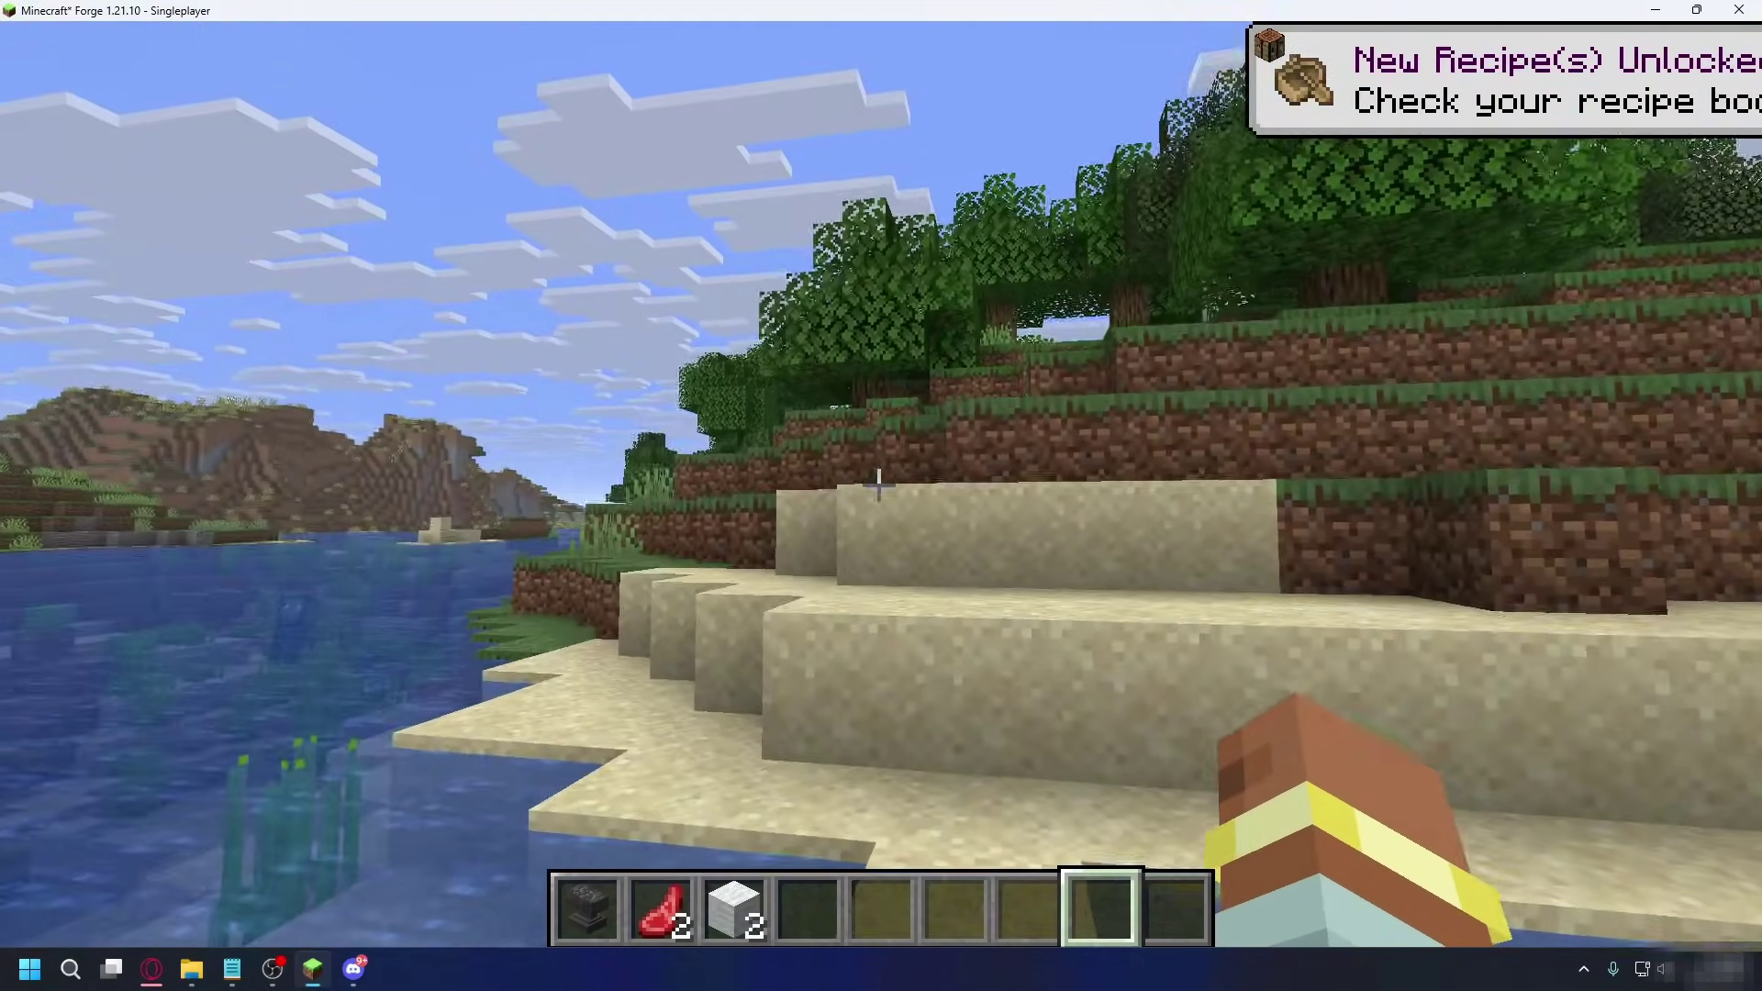
{"action": "key", "text": "w"}
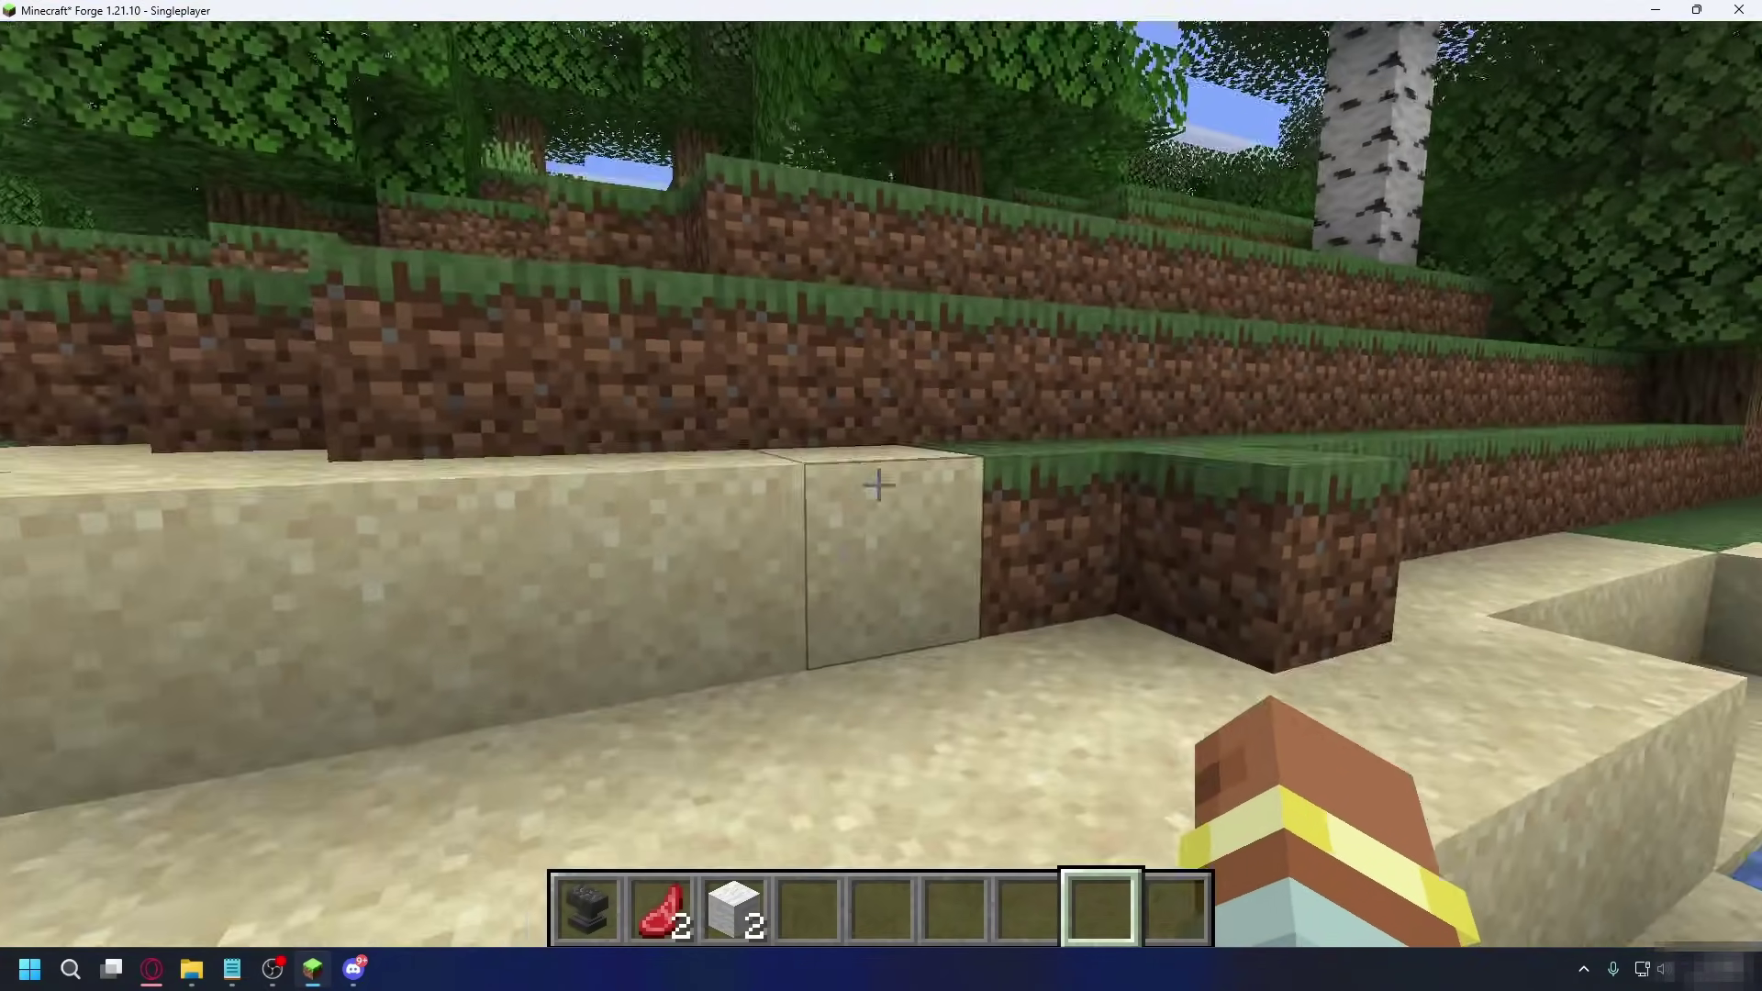